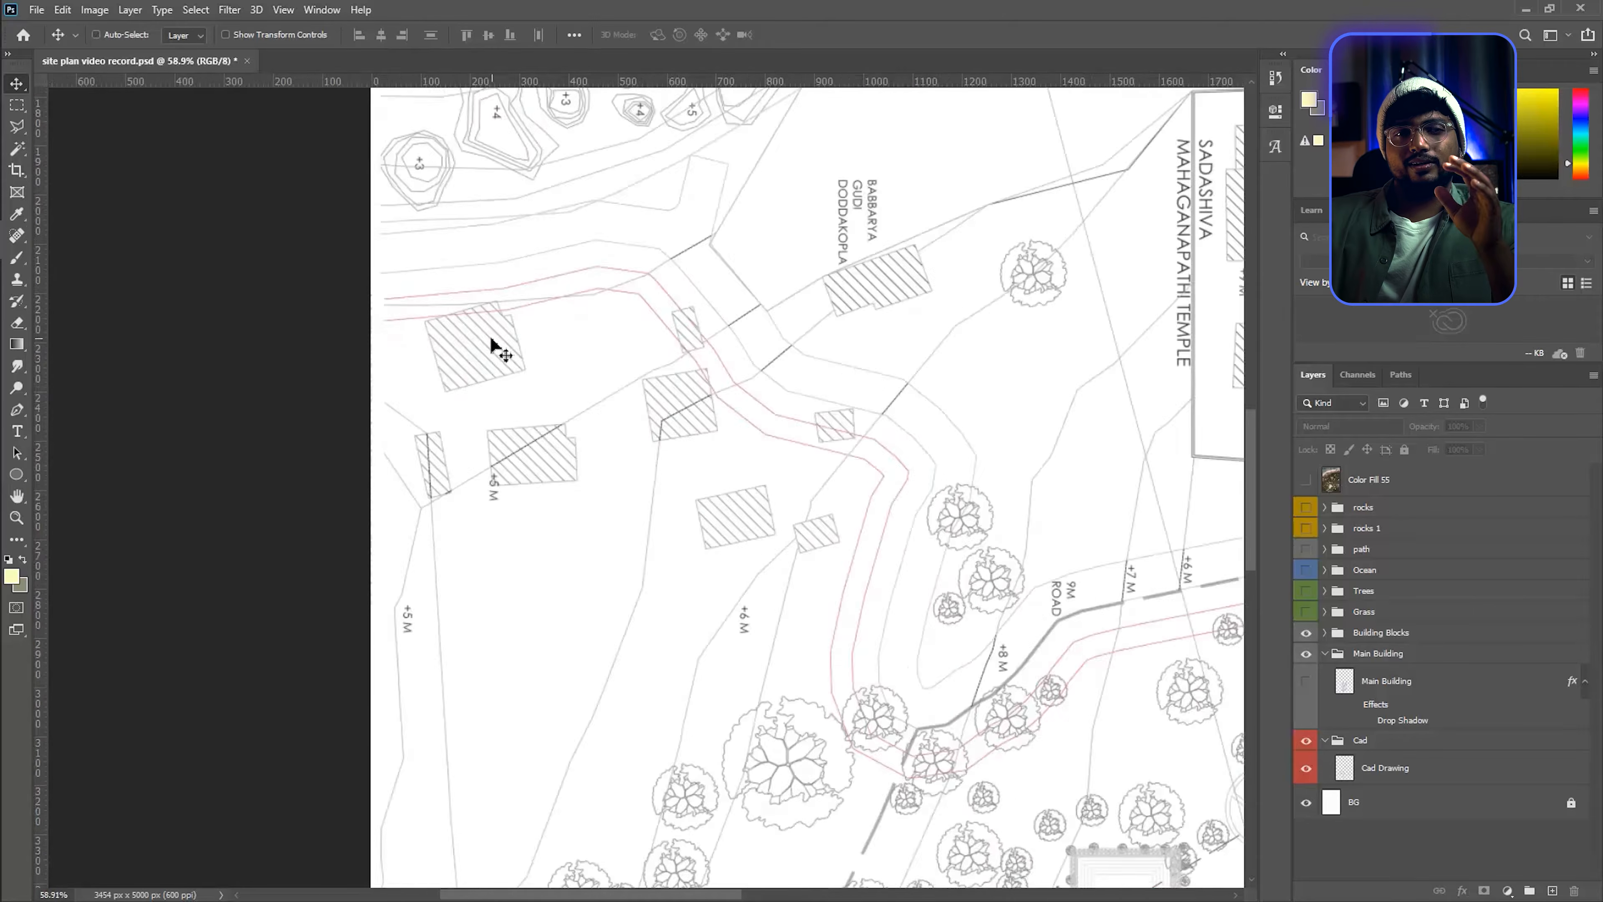
- Outline the hatched building blocks in the plan's upper-left area as one combined Polygonal Lasso selection
click(17, 128)
scroll(433, 383, up, 4)
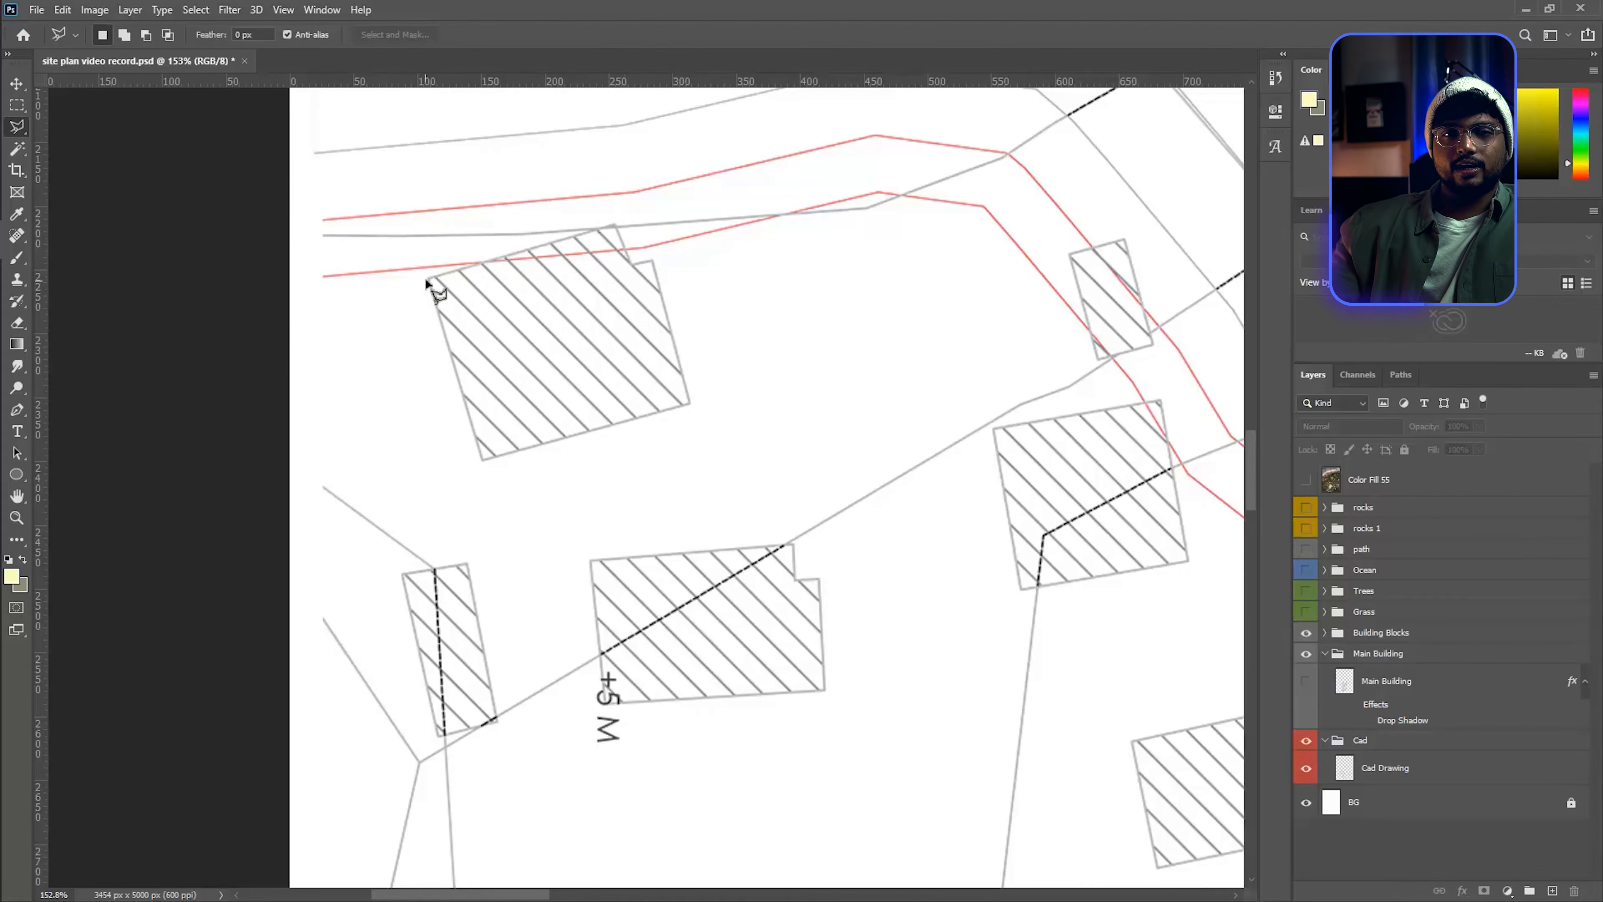
scroll(400, 337, up, 3)
click(383, 290)
click(477, 611)
click(839, 510)
scroll(619, 412, up, 4)
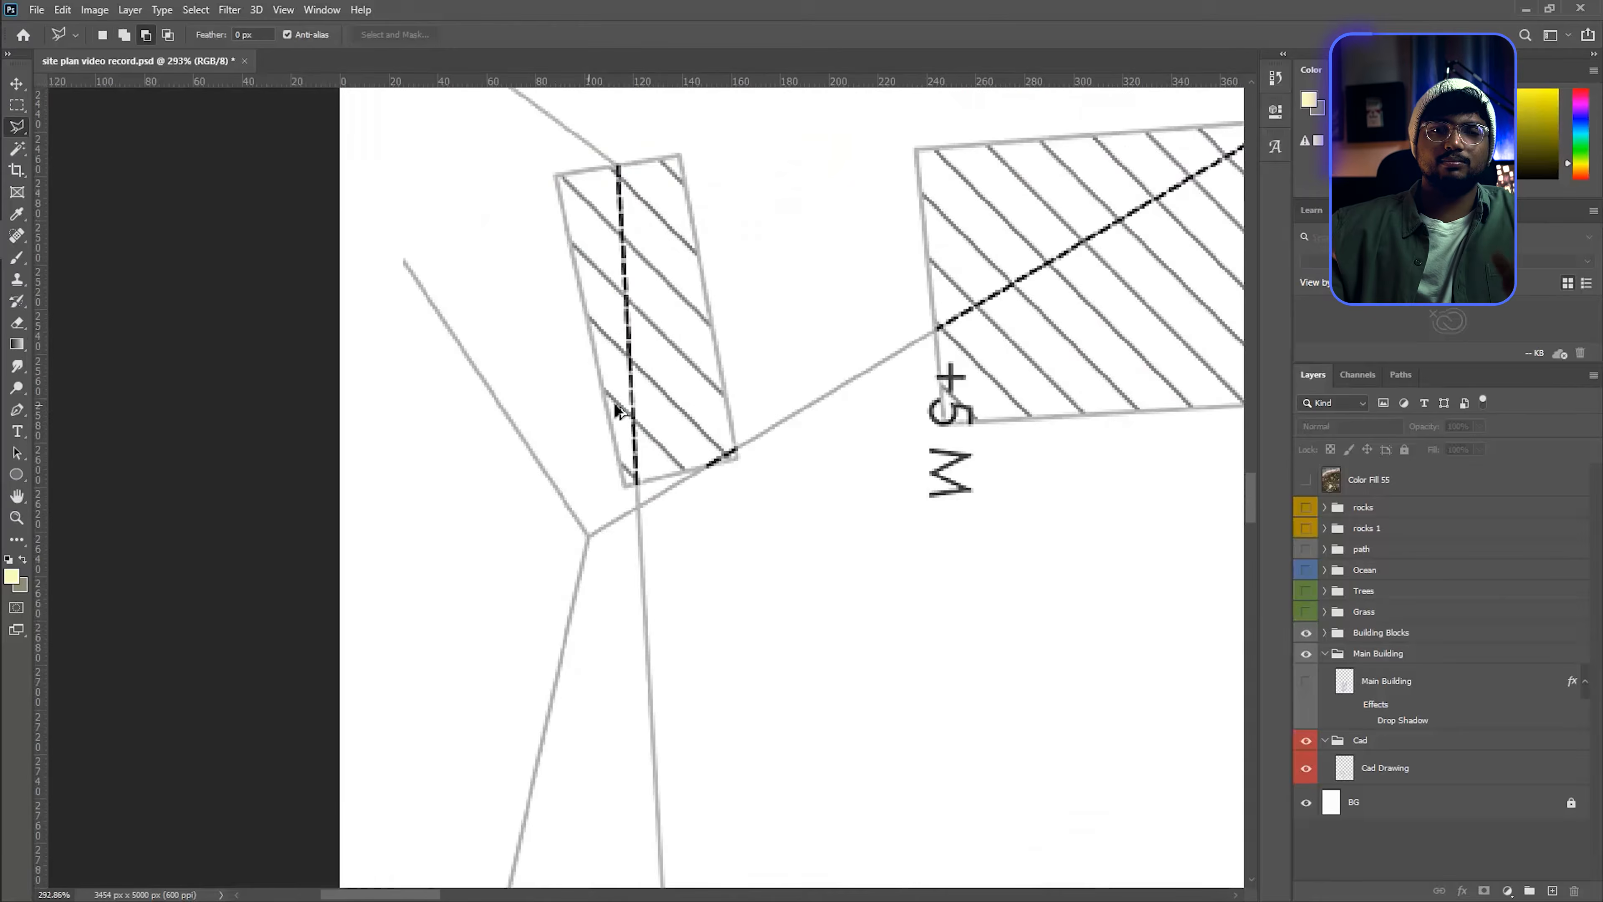
click(555, 173)
click(680, 155)
click(735, 459)
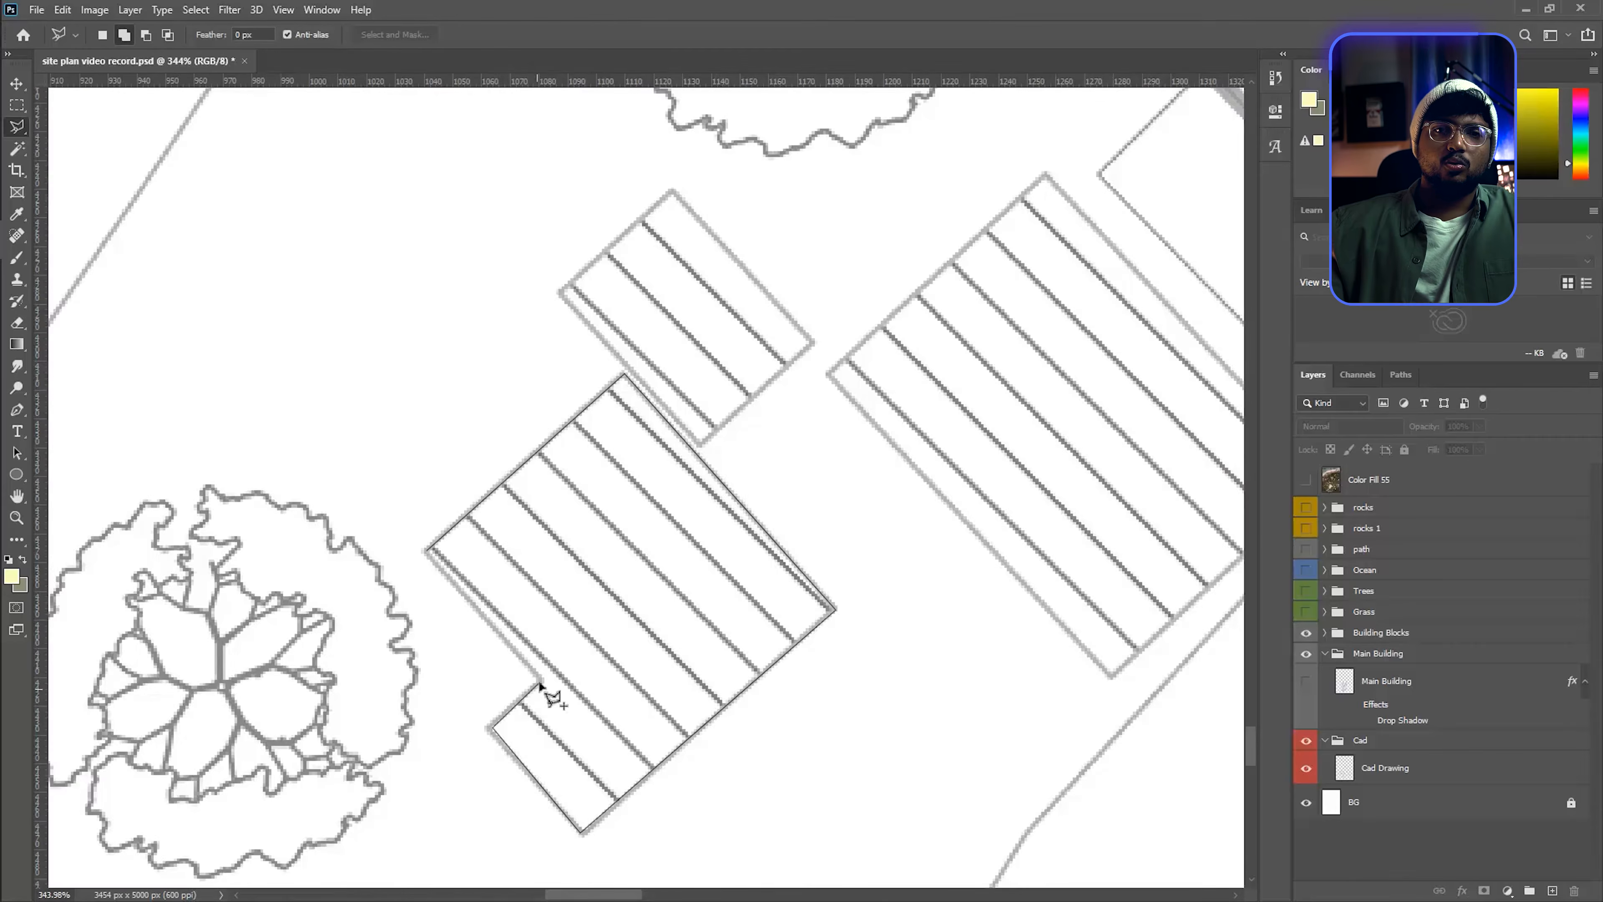
- Add the hatched blocks just below the main site boundary to the building selection by tracing their corners
scroll(615, 301, up, 4)
click(615, 301)
click(877, 587)
click(664, 783)
scroll(398, 455, down, 4)
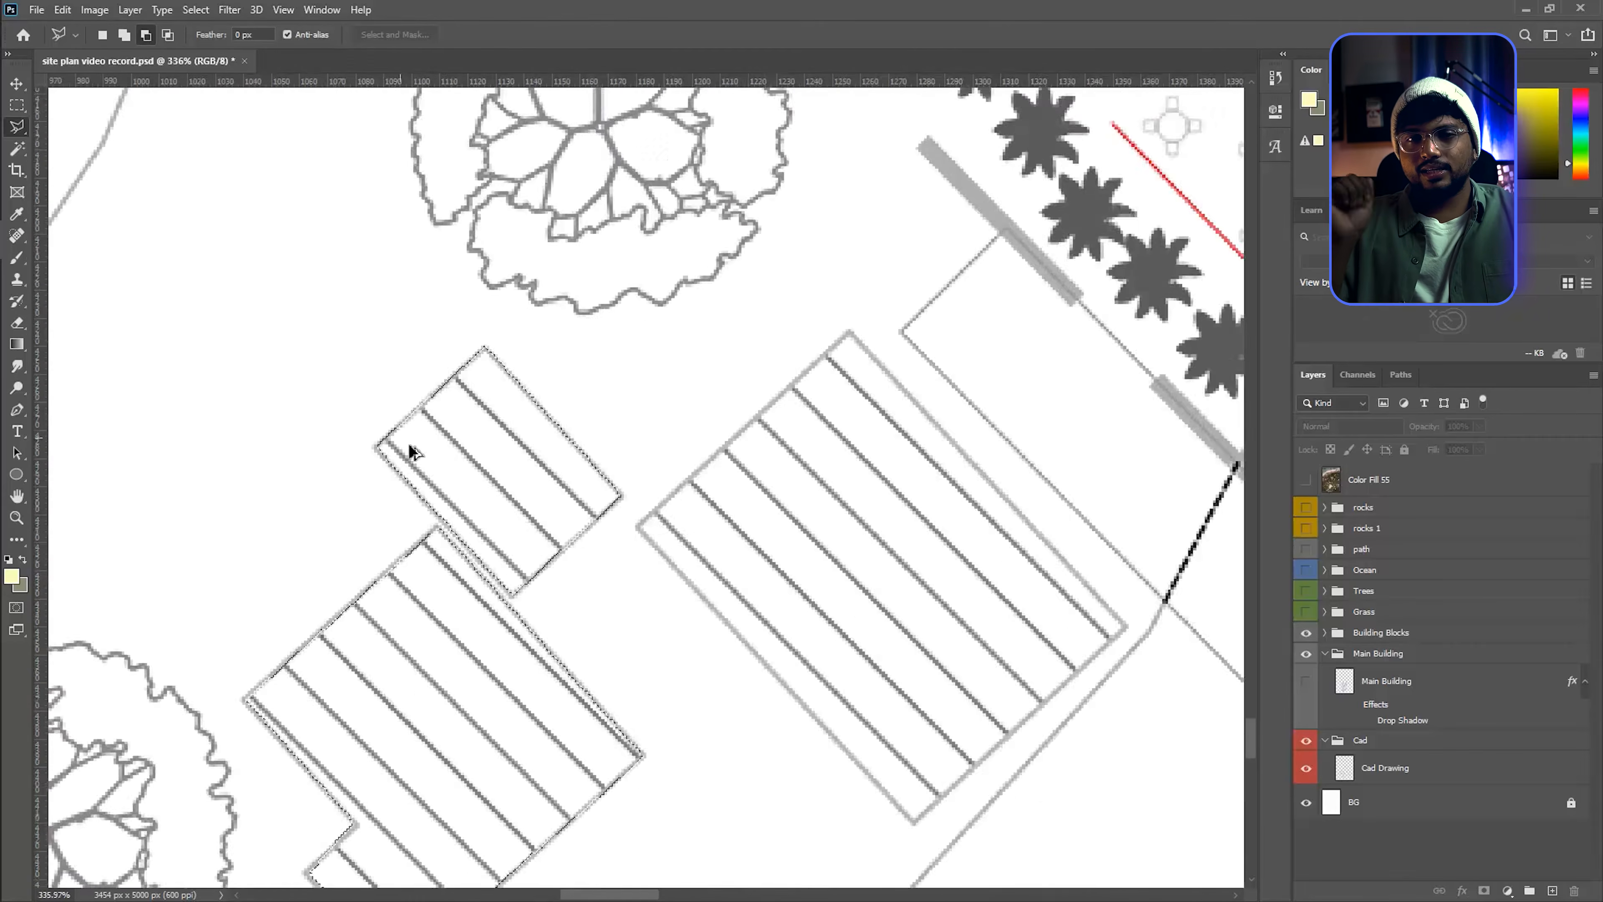
scroll(412, 451, up, 3)
click(300, 551)
click(641, 237)
scroll(304, 340, down, 3)
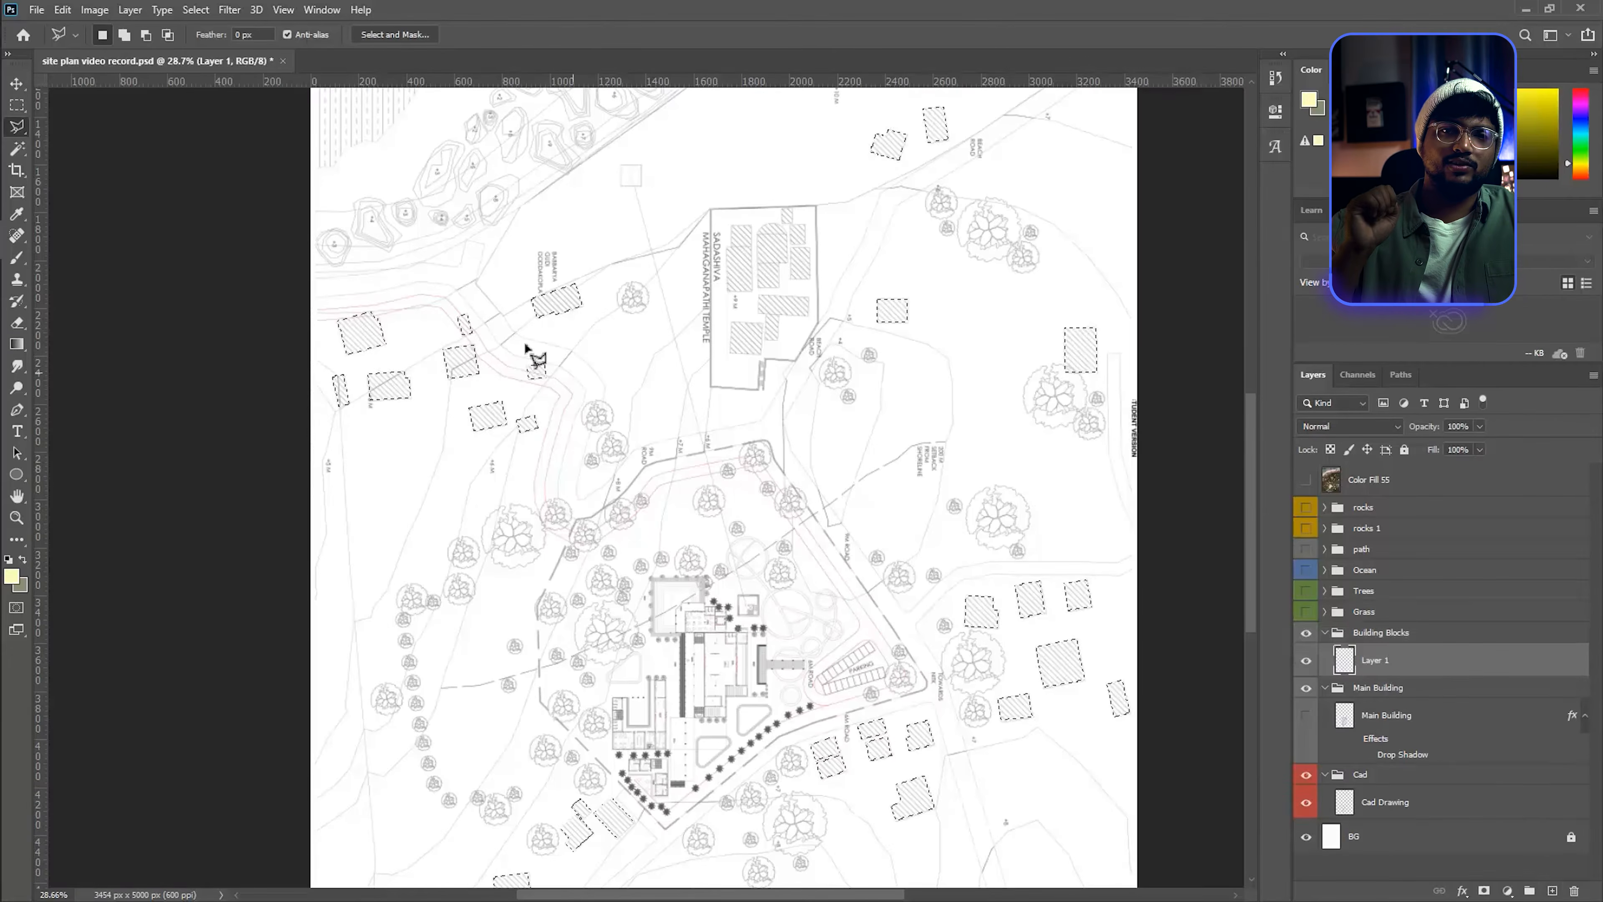
- Fill the selected building footprints with a light grey colour on Layer 1 of the Building Blocks group, and deselect
click(62, 10)
click(120, 260)
click(382, 191)
click(385, 237)
drag(846, 493, 834, 478)
click(1216, 428)
key(Return)
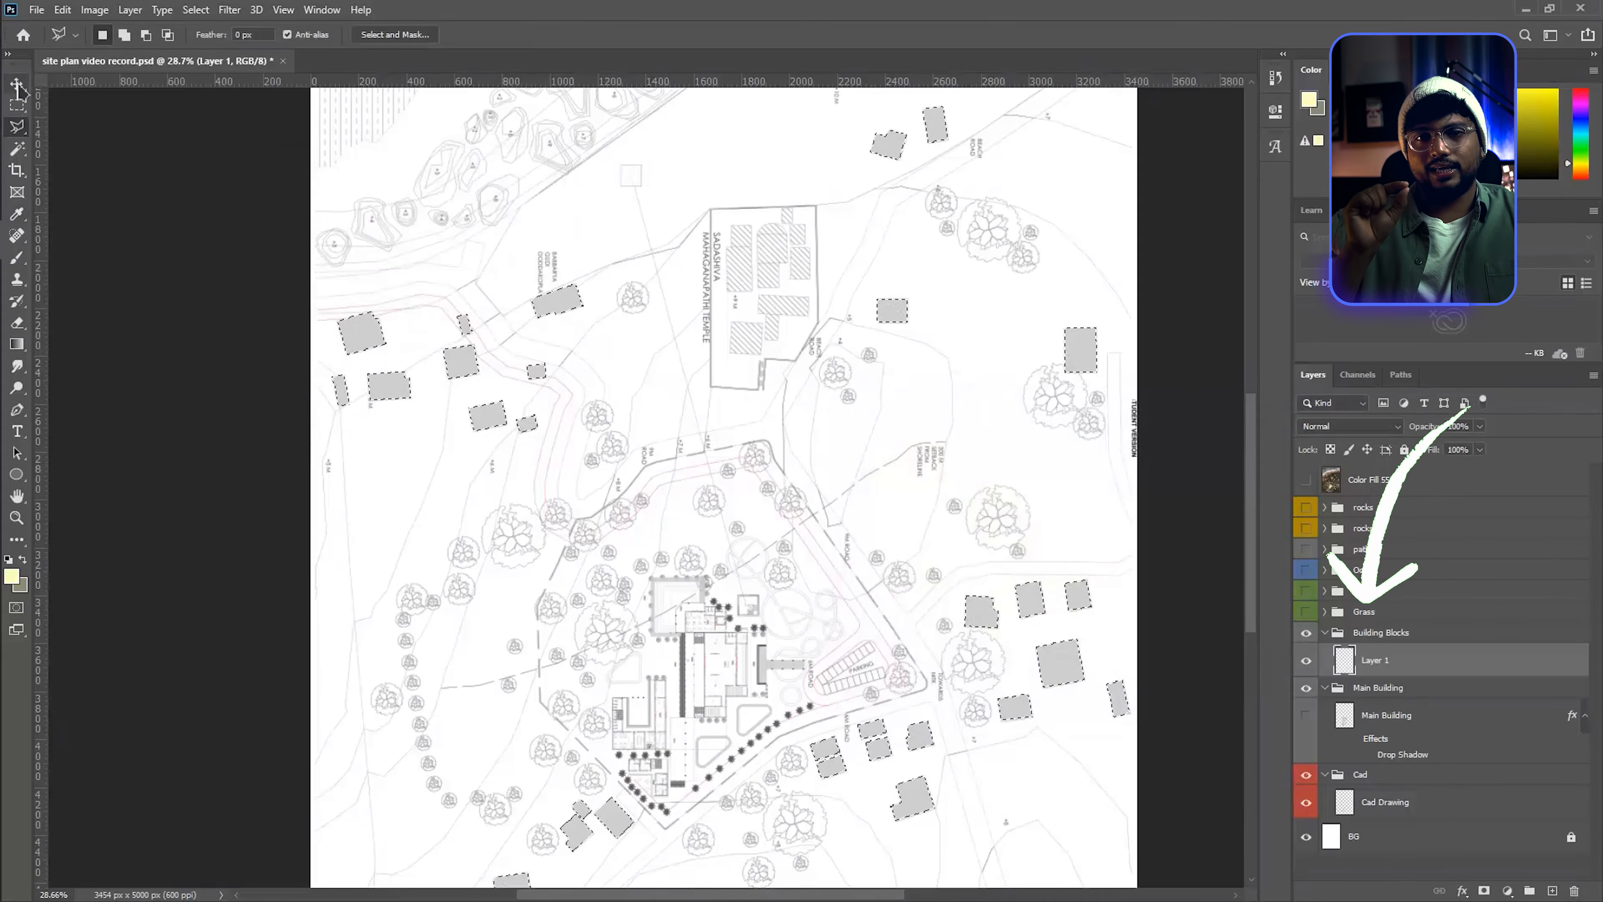
click(16, 84)
ctrl+click(1172, 476)
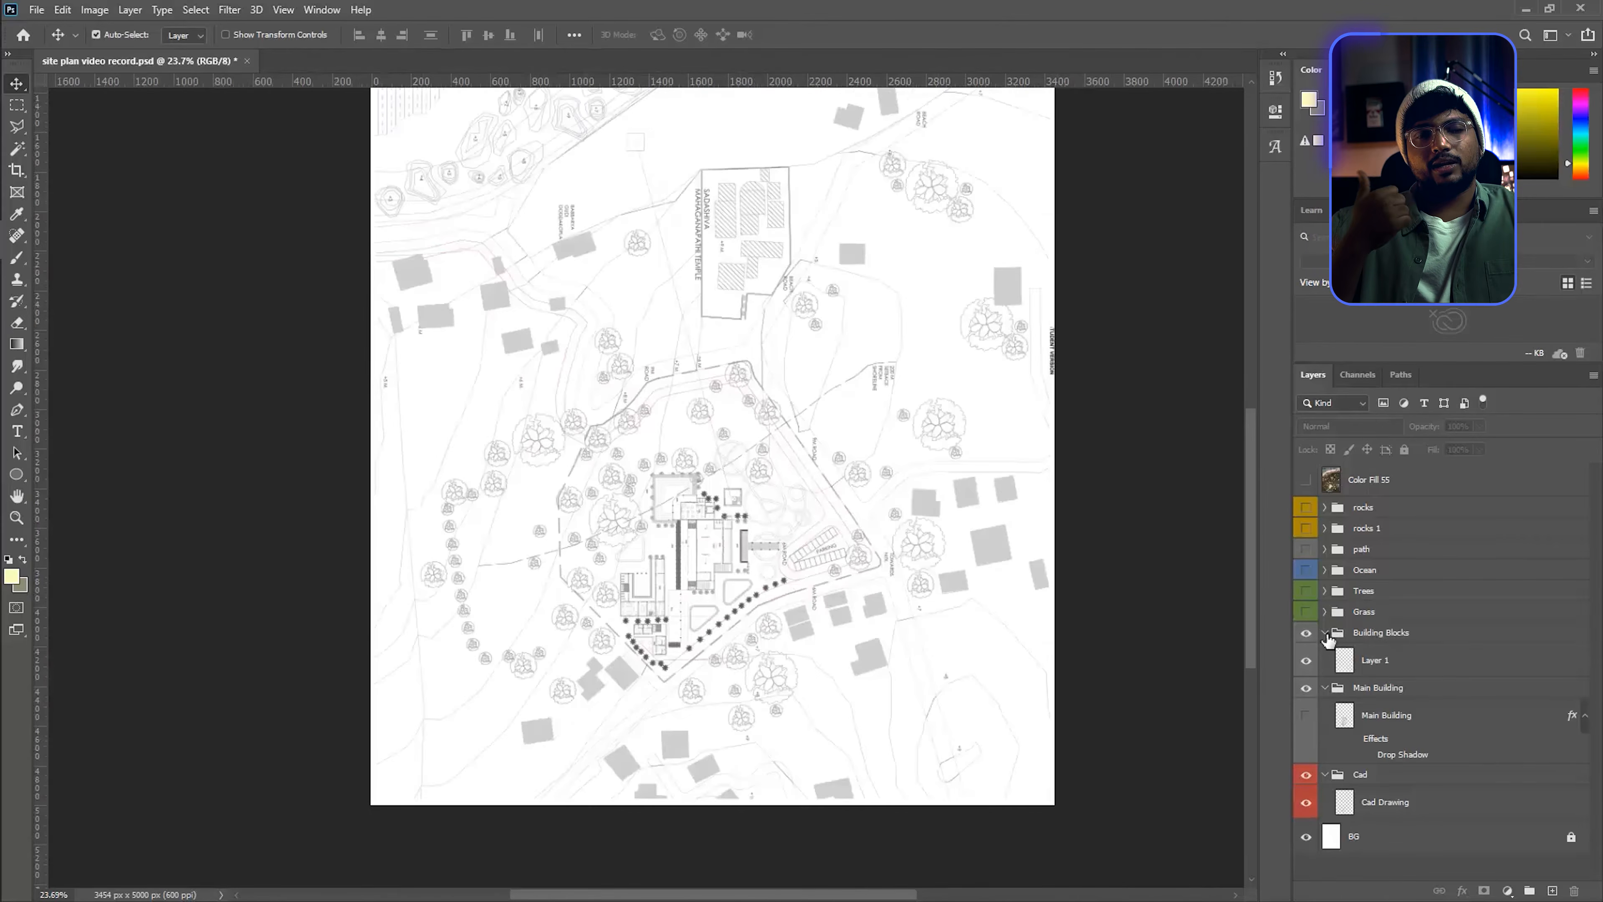
- Collapse the Building Blocks group and toggle its visibility to check the filled footprints against the site plan
click(1325, 632)
click(1306, 632)
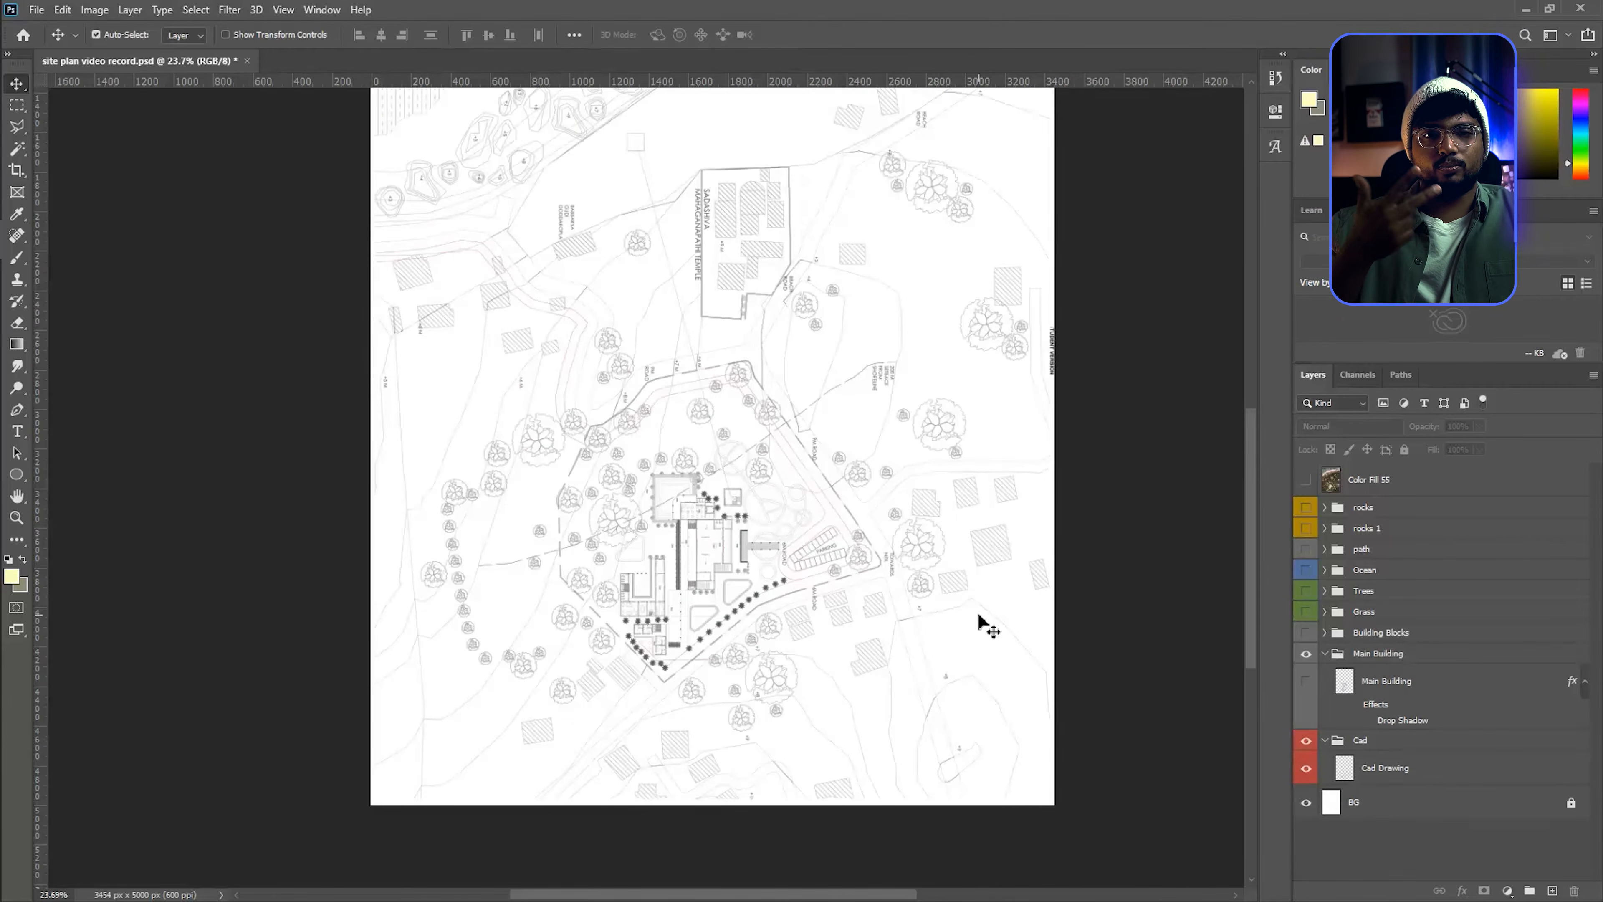
scroll(719, 657, up, 2)
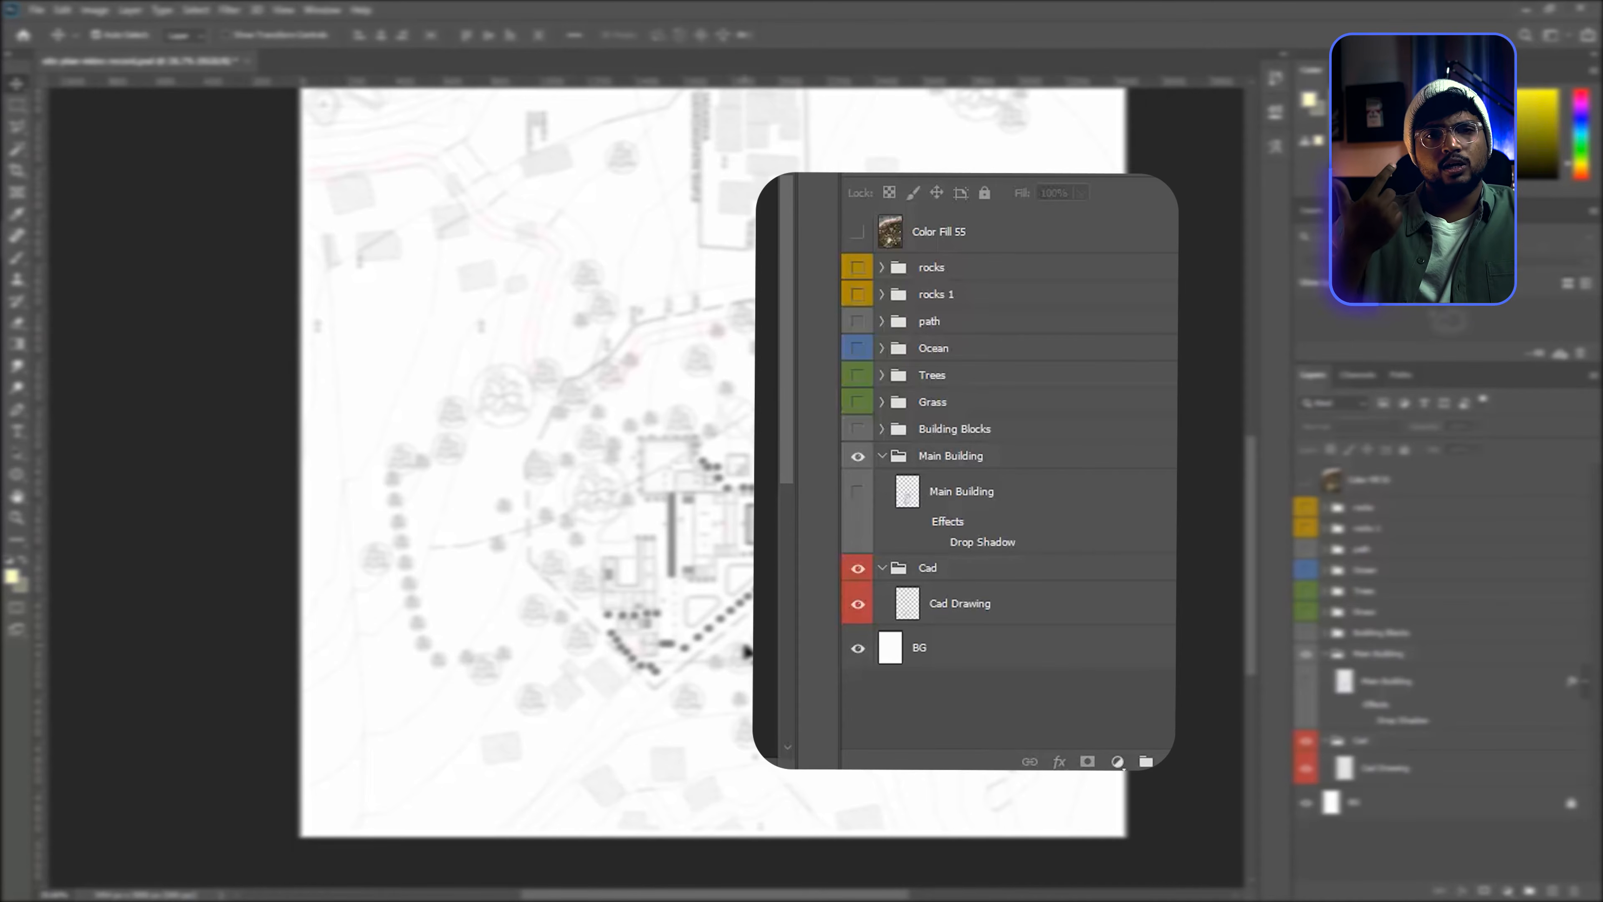
scroll(866, 526, down, 3)
scroll(751, 424, up, 3)
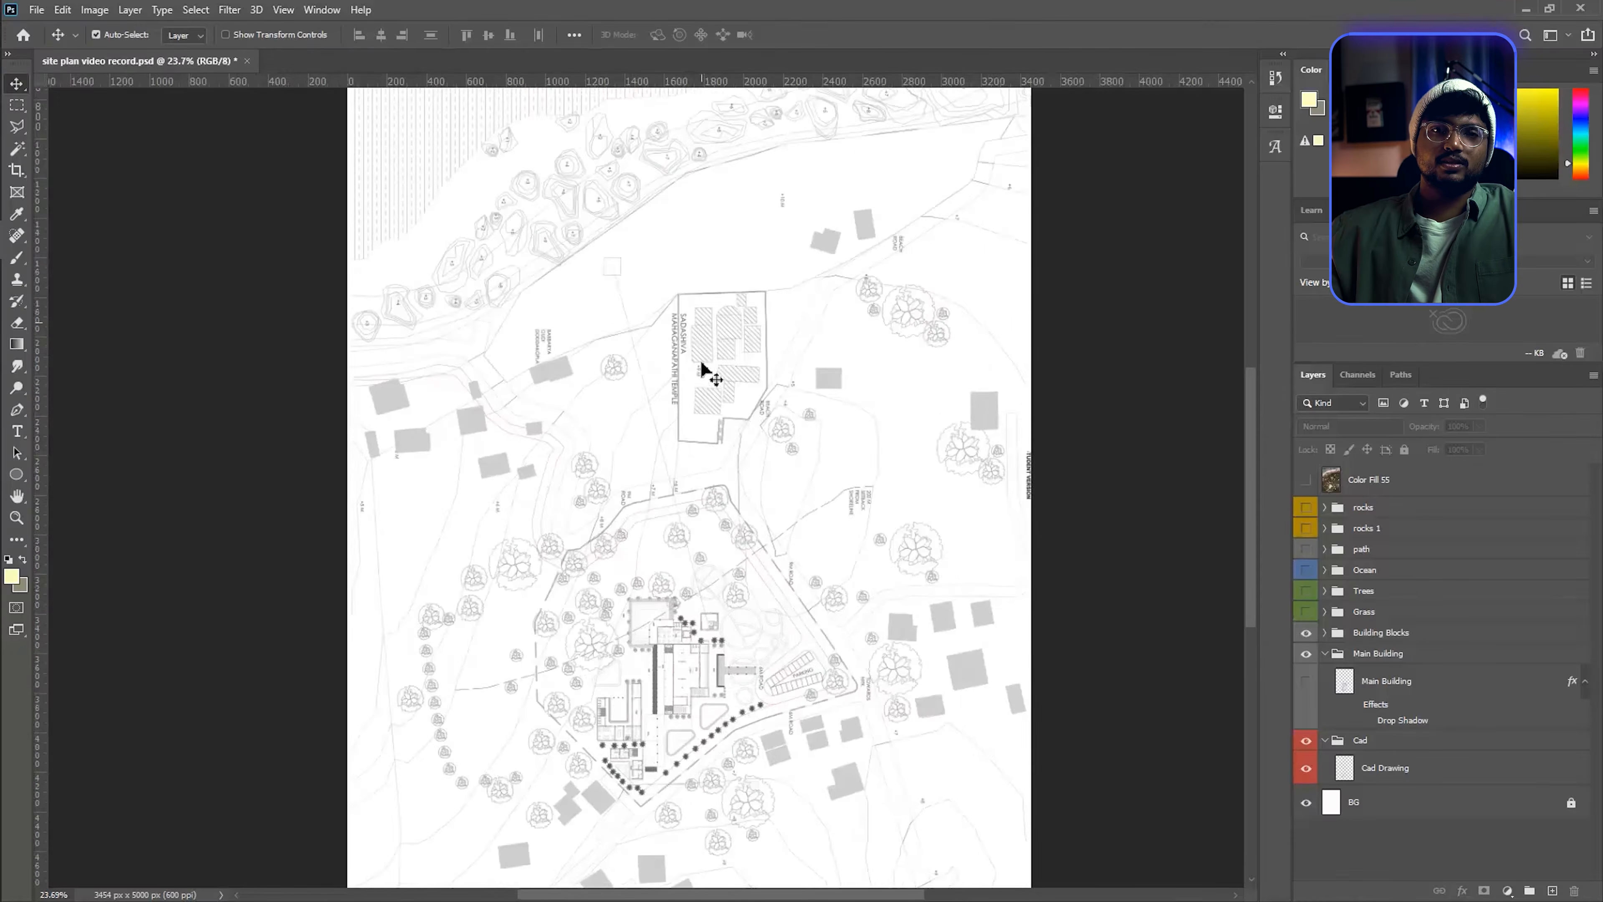
scroll(701, 372, down, 2)
- Hide the Building Blocks group and show the Grass group over the site plan
click(1306, 632)
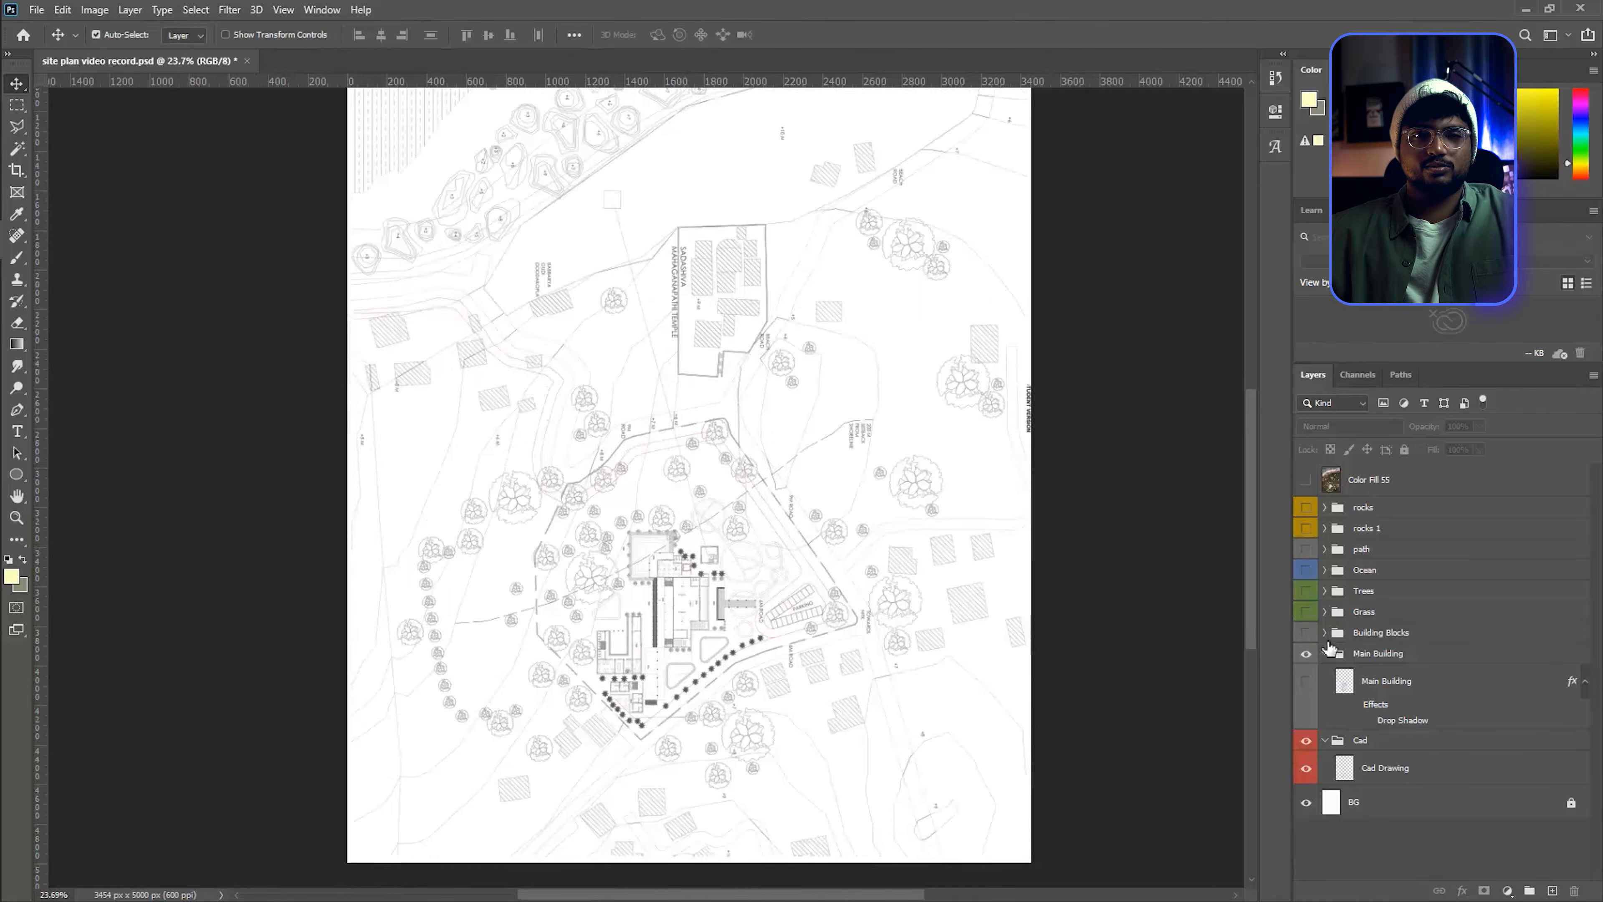
click(1306, 611)
scroll(637, 261, down, 2)
scroll(632, 309, up, 3)
scroll(632, 309, down, 2)
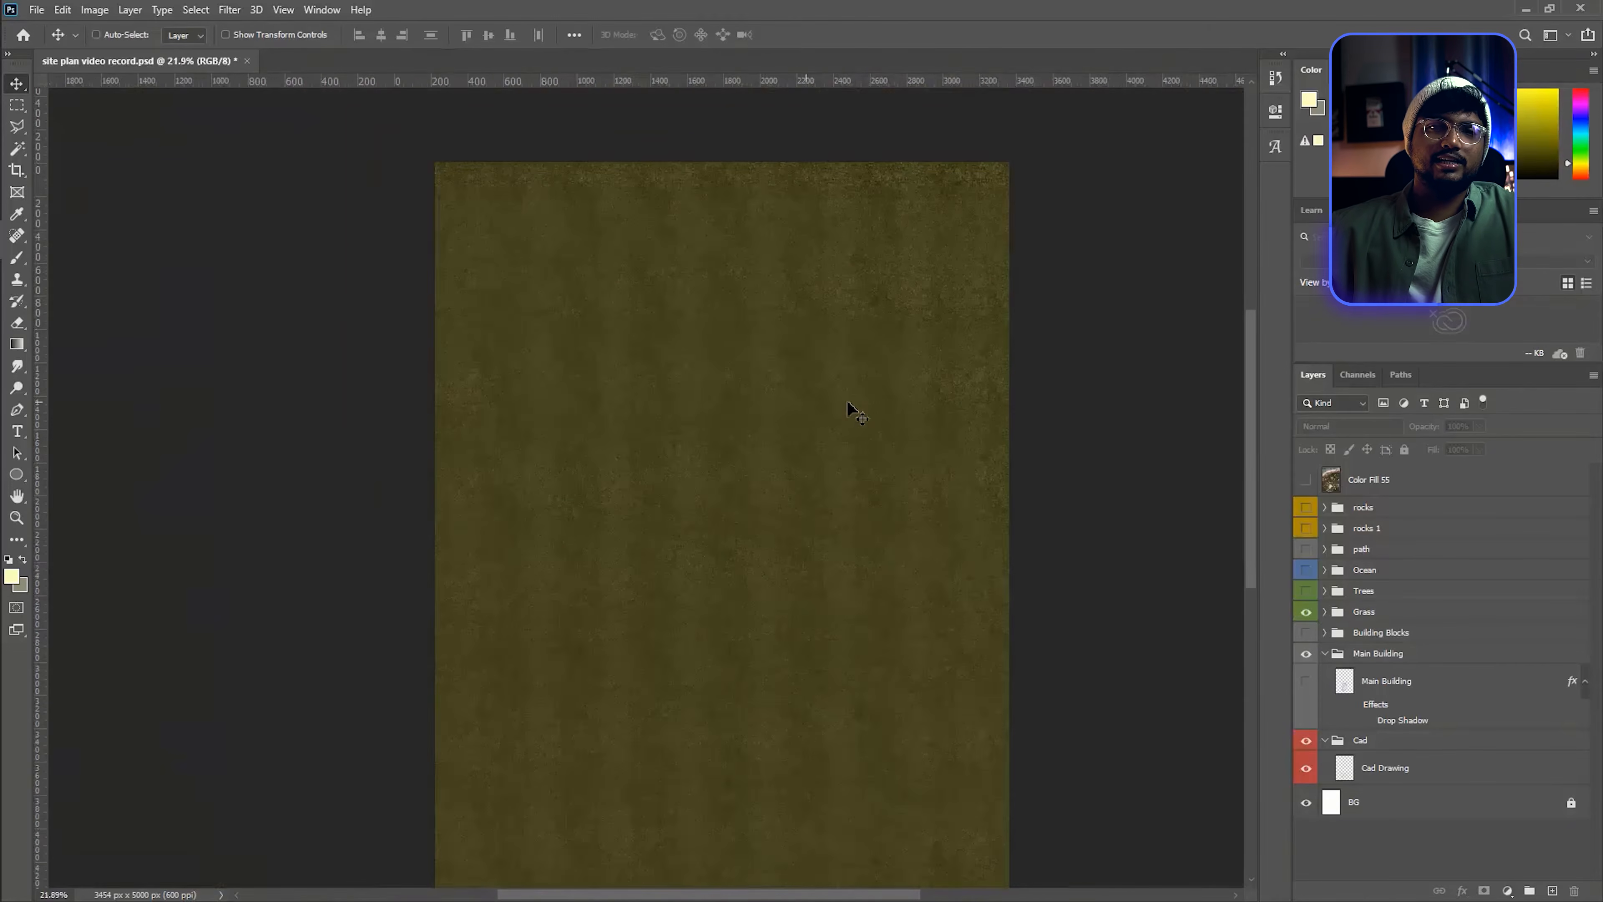
scroll(848, 405, up, 1)
- Delete the adjustment layers above the Grass layer inside the Grass group
click(1324, 611)
click(1350, 674)
key(Delete)
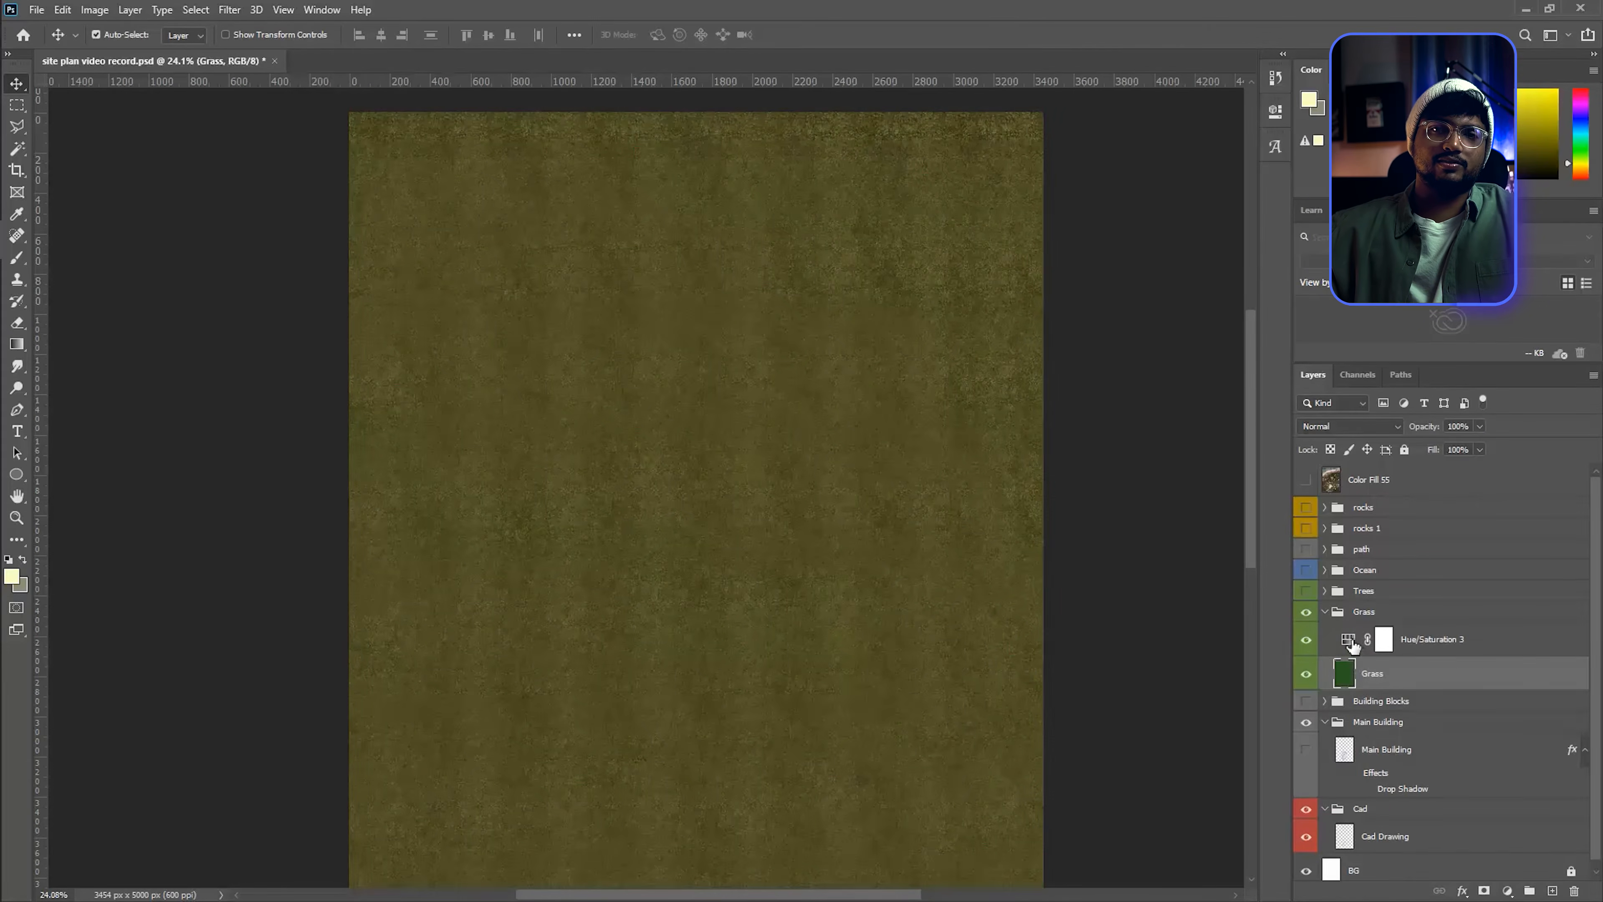
key(Delete)
scroll(626, 359, down, 2)
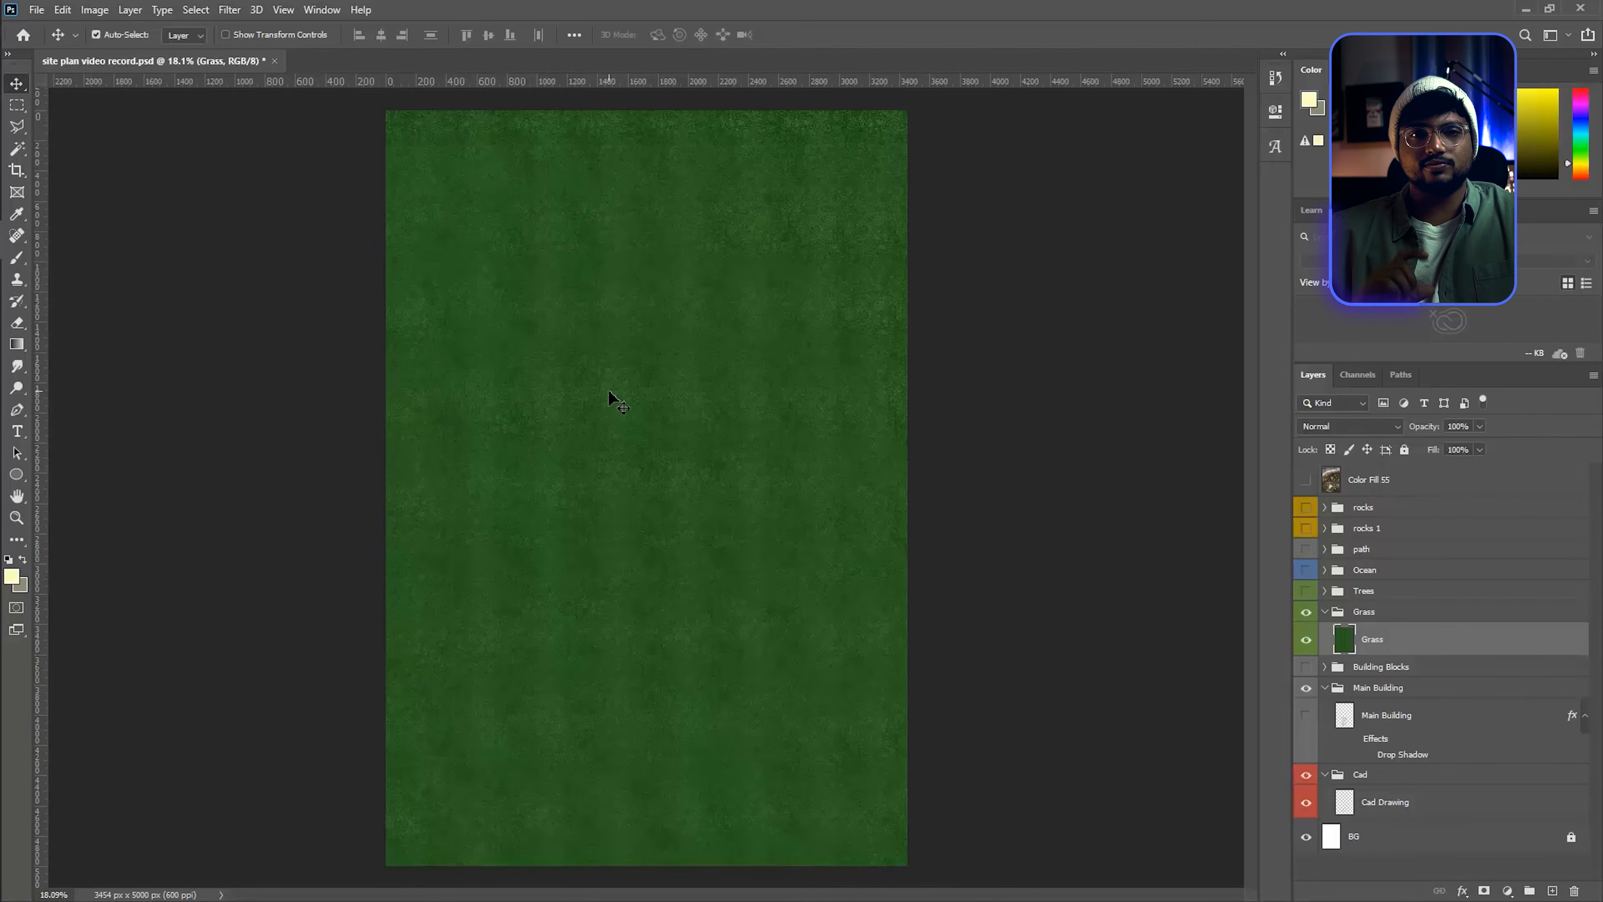
mouse_move(28, 211)
click(155, 278)
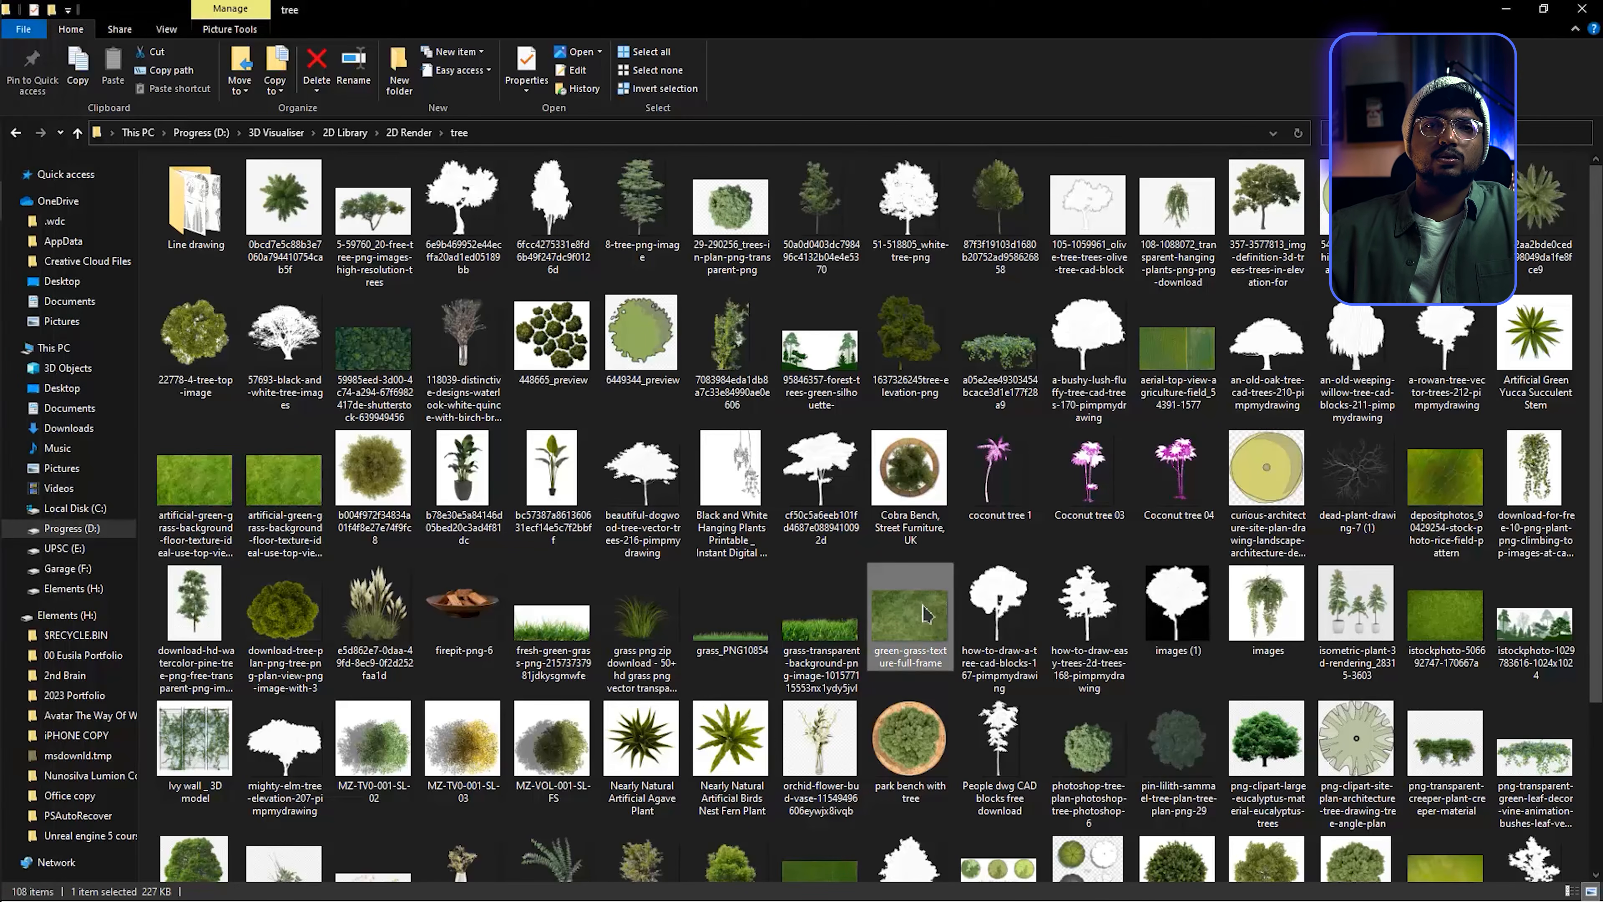
drag(1445, 616, 660, 40)
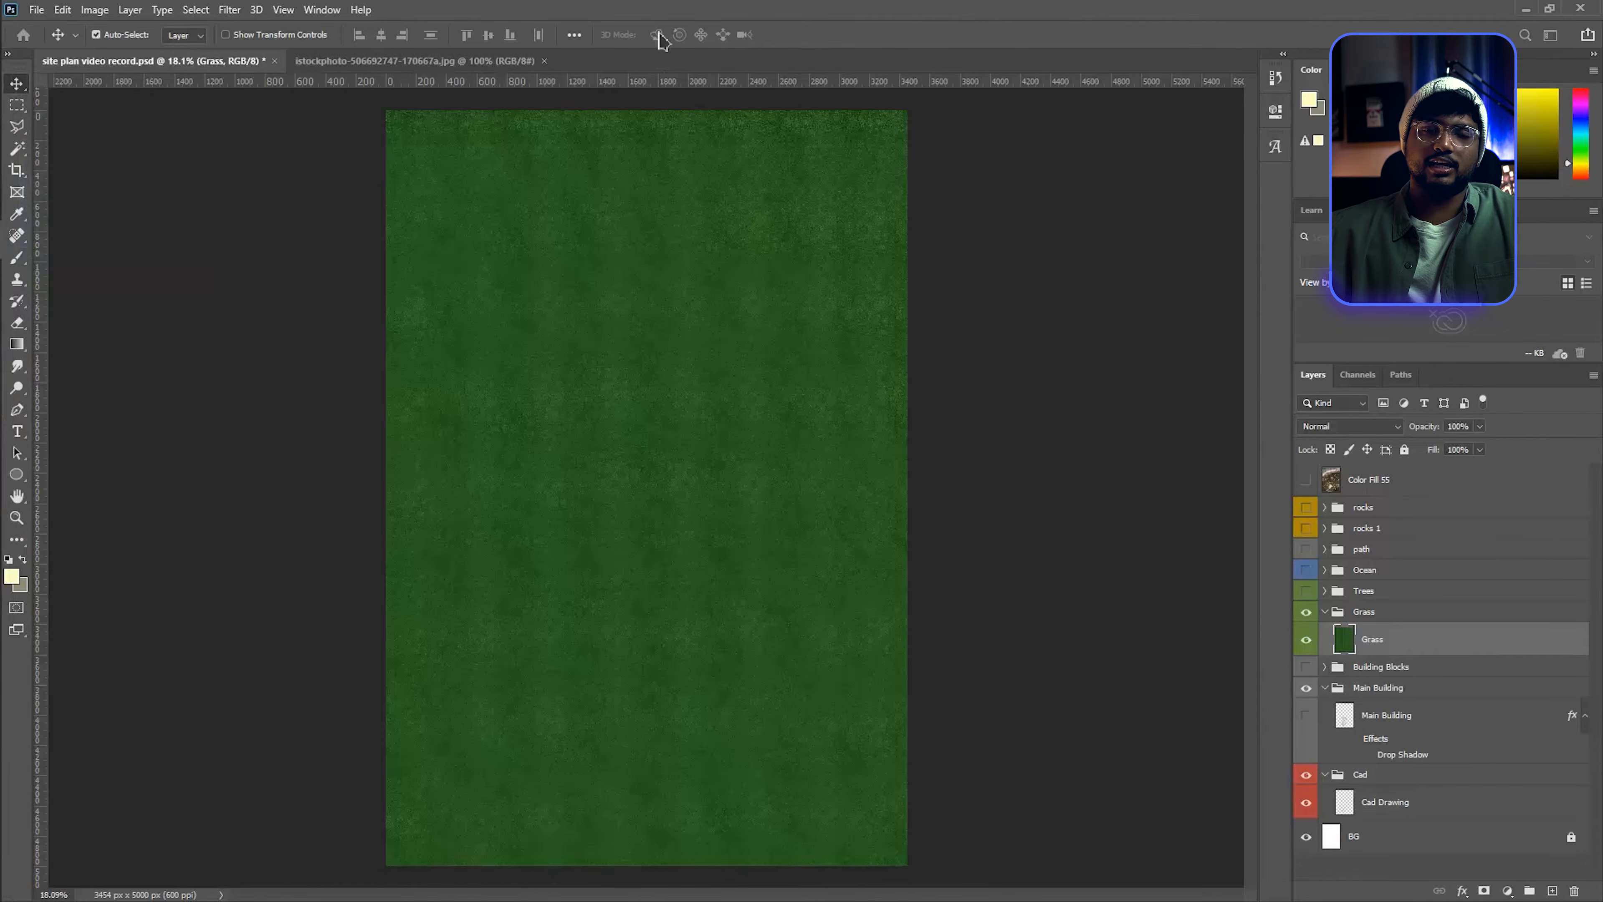
- Define the grass texture image as a pattern named Grass
click(63, 10)
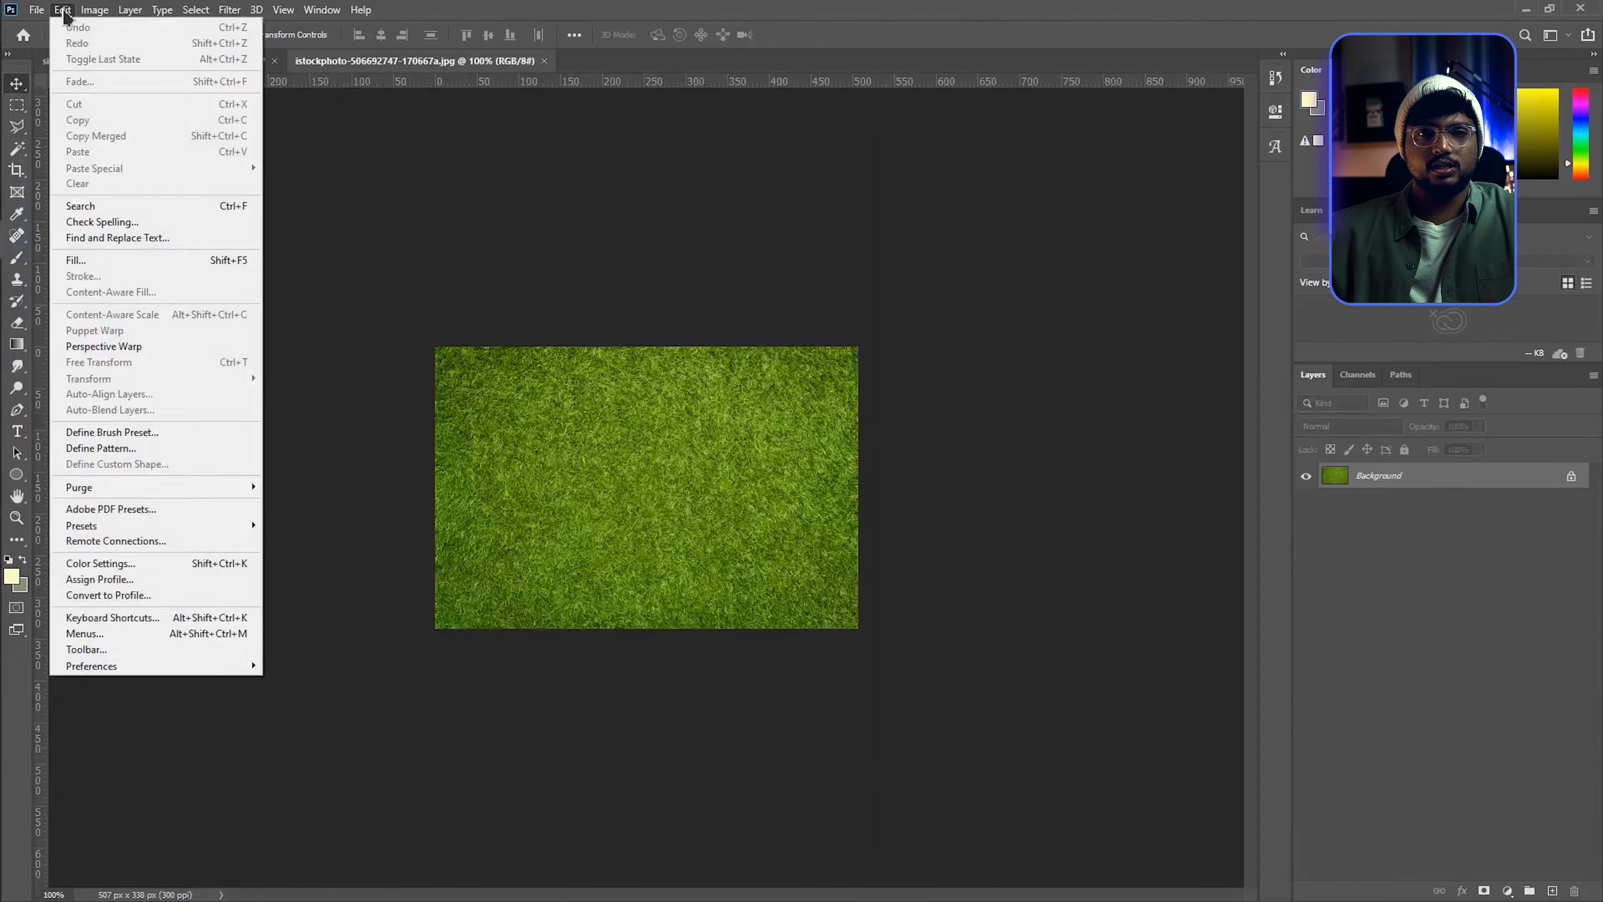
click(126, 447)
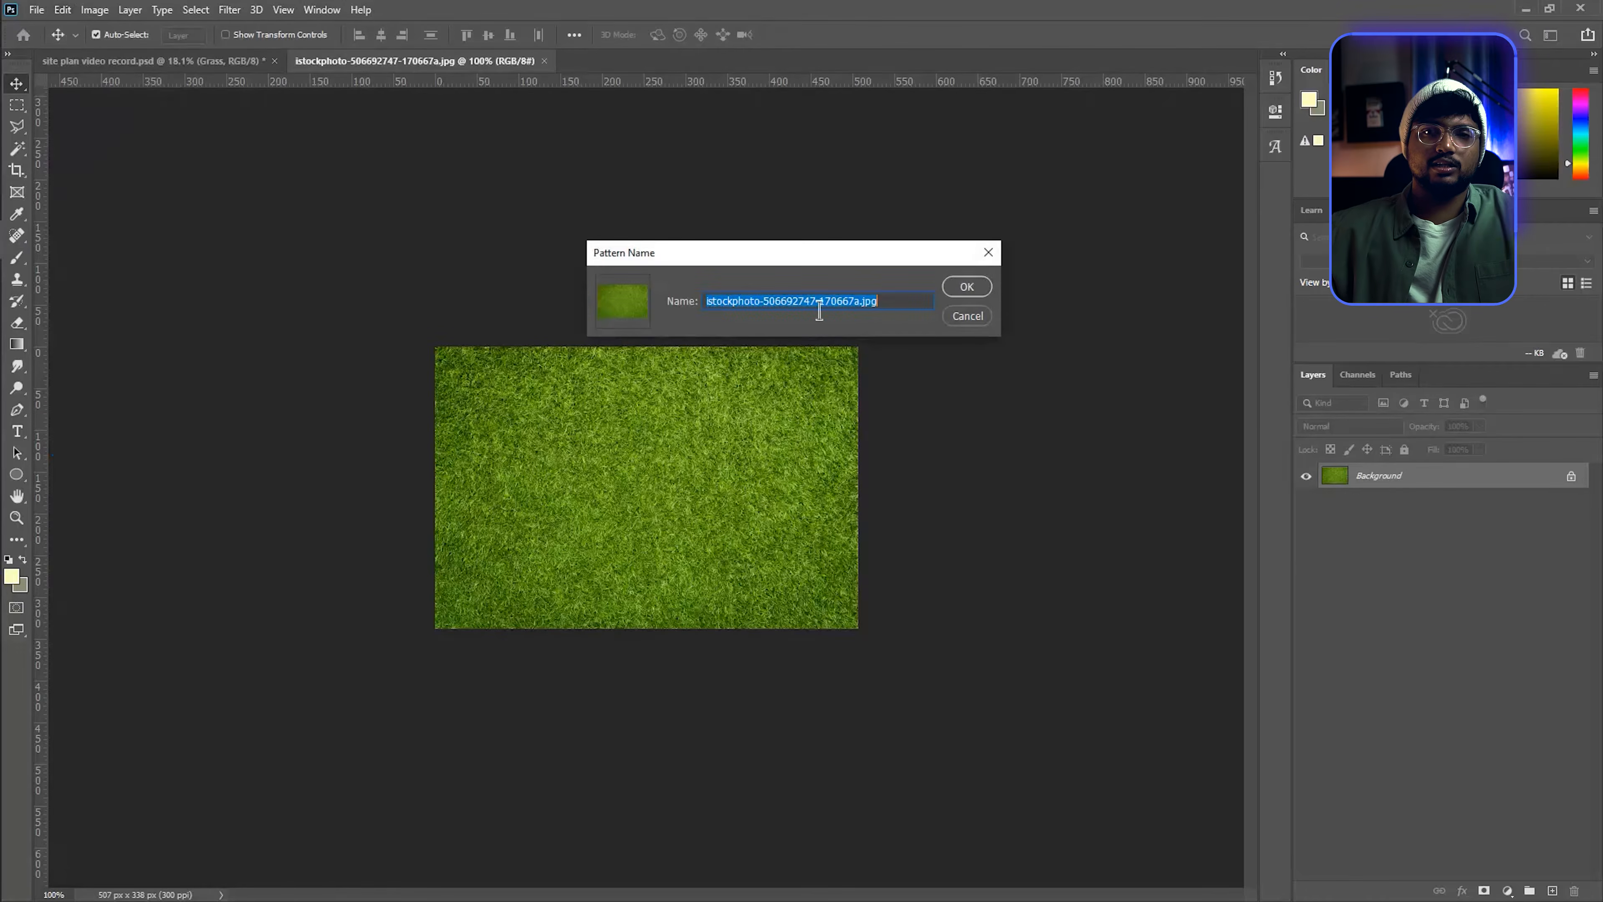
text(Grass)
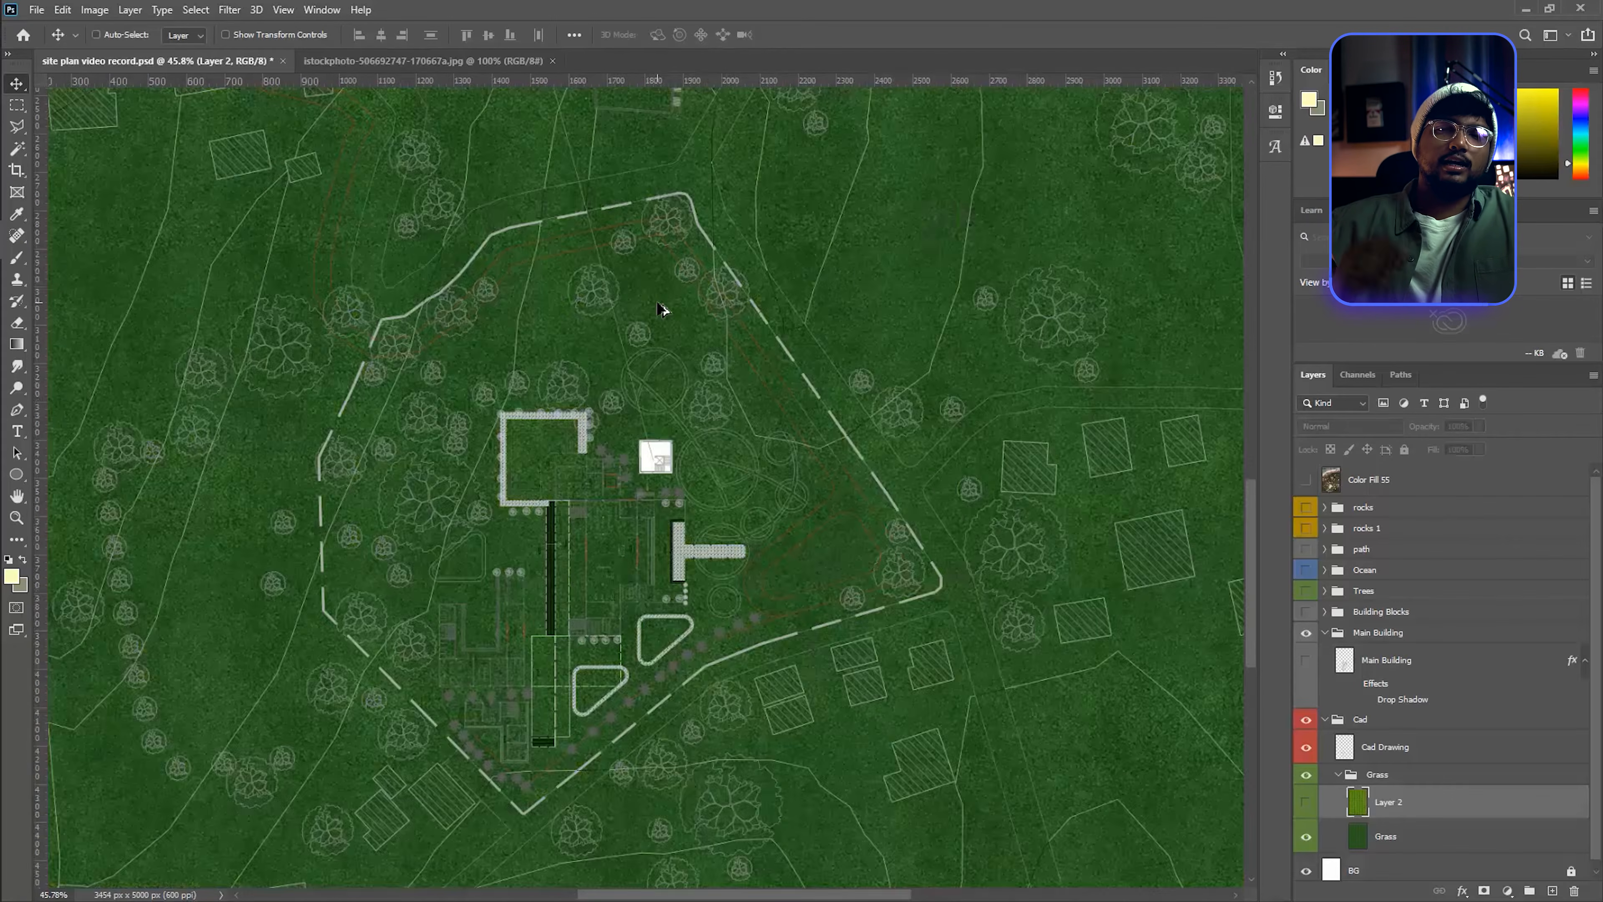
- Add a Levels adjustment layer directly above the Cad Drawing layer
scroll(662, 315, down, 5)
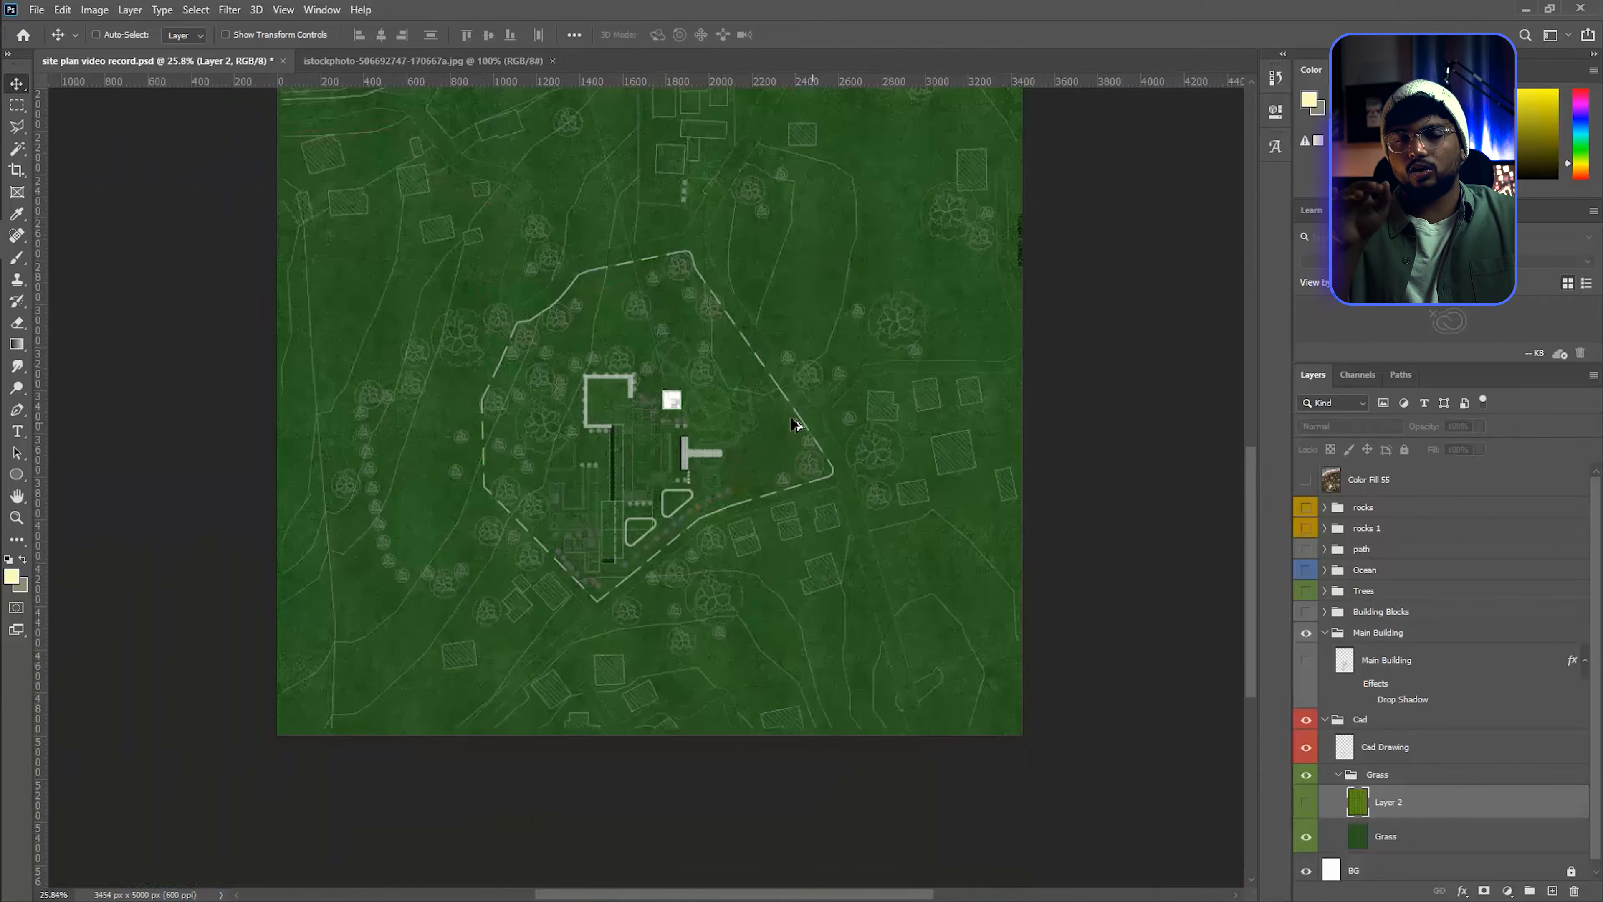
scroll(694, 380, down, 2)
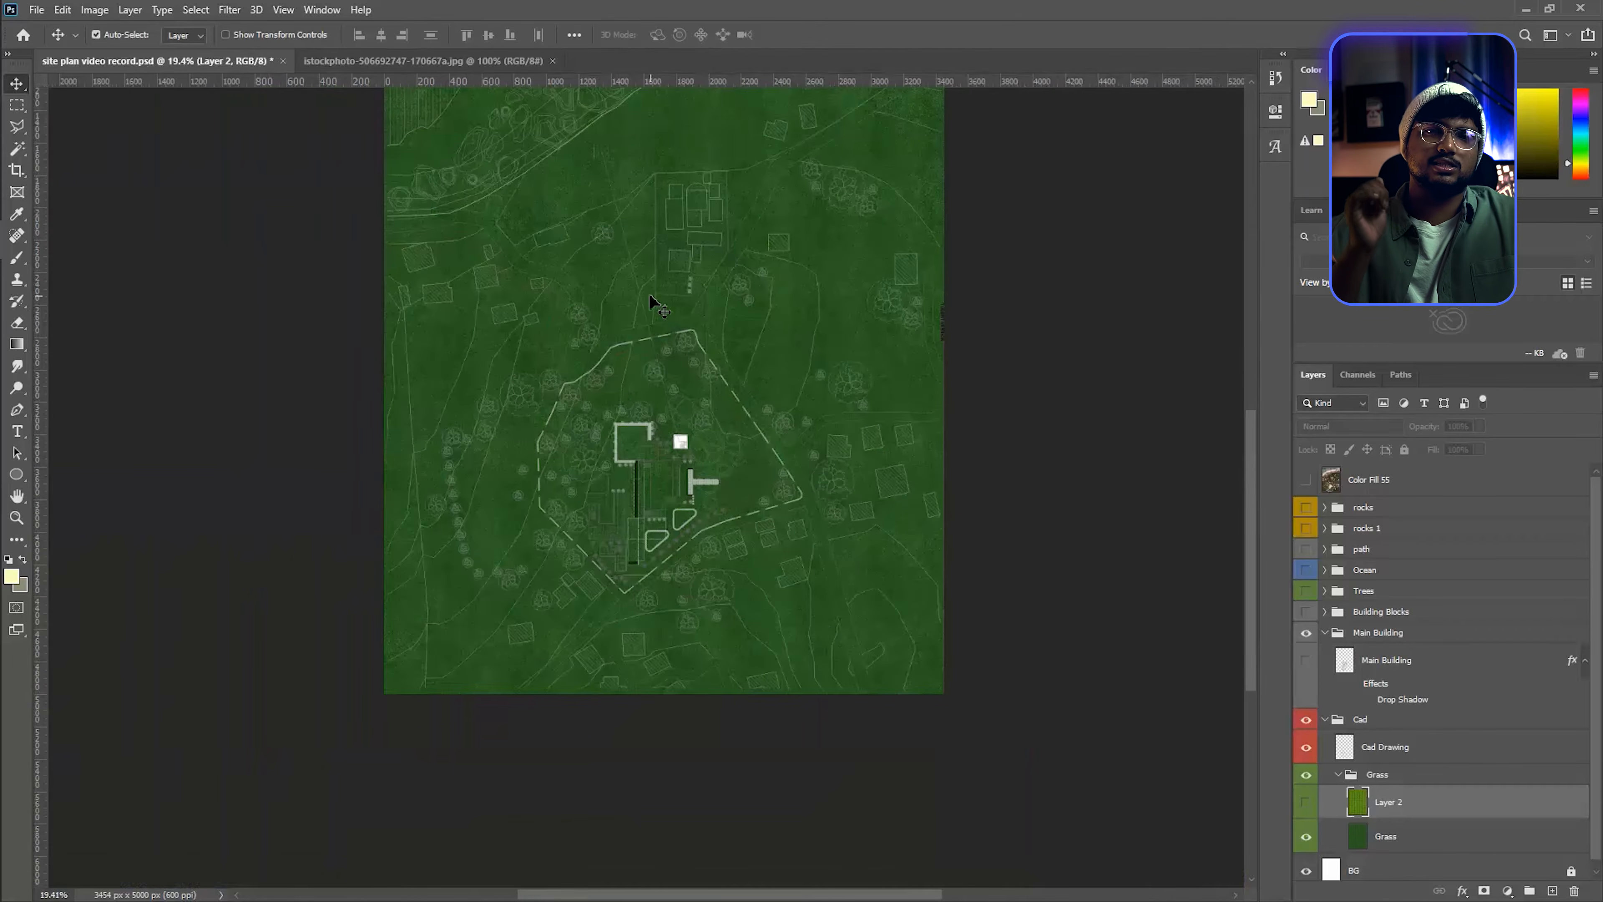
scroll(655, 303, up, 5)
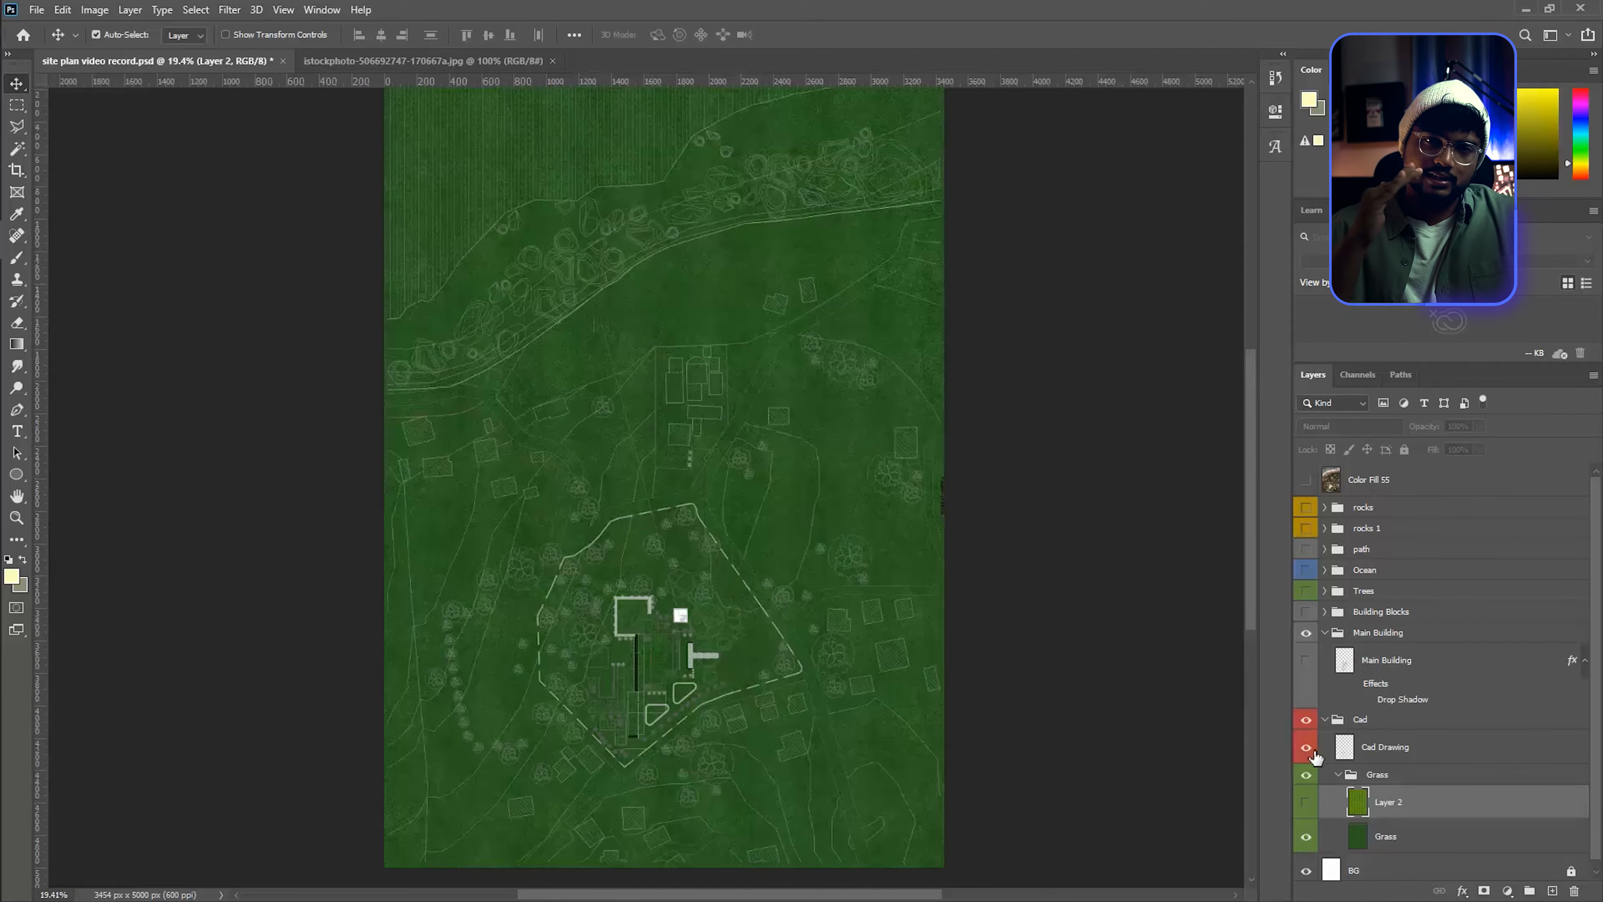
click(1426, 755)
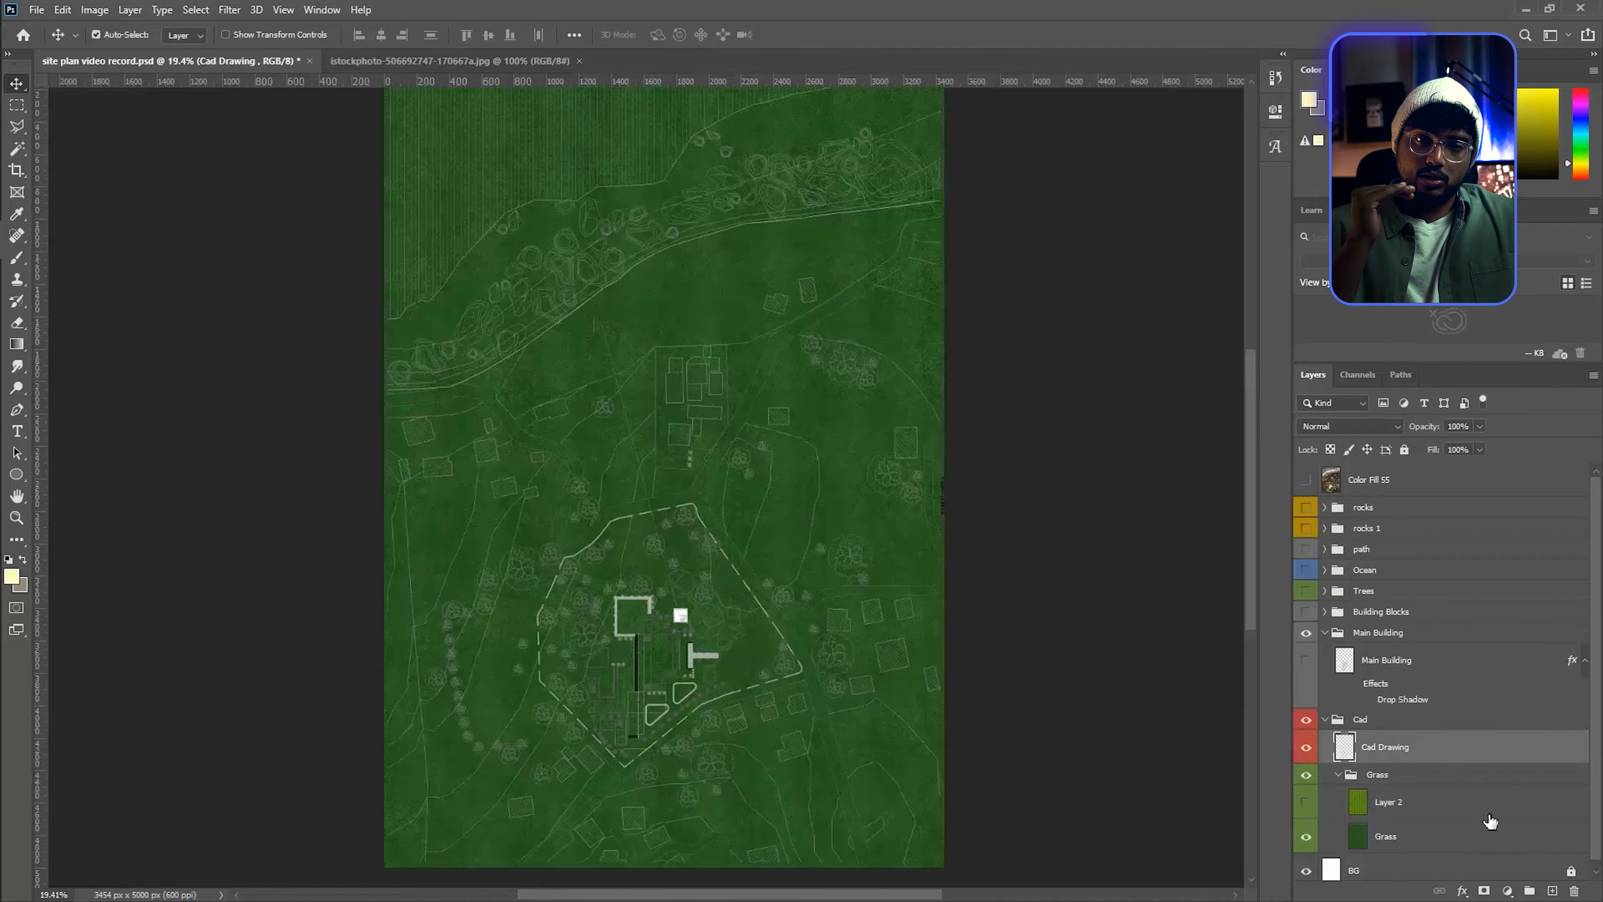
click(1508, 891)
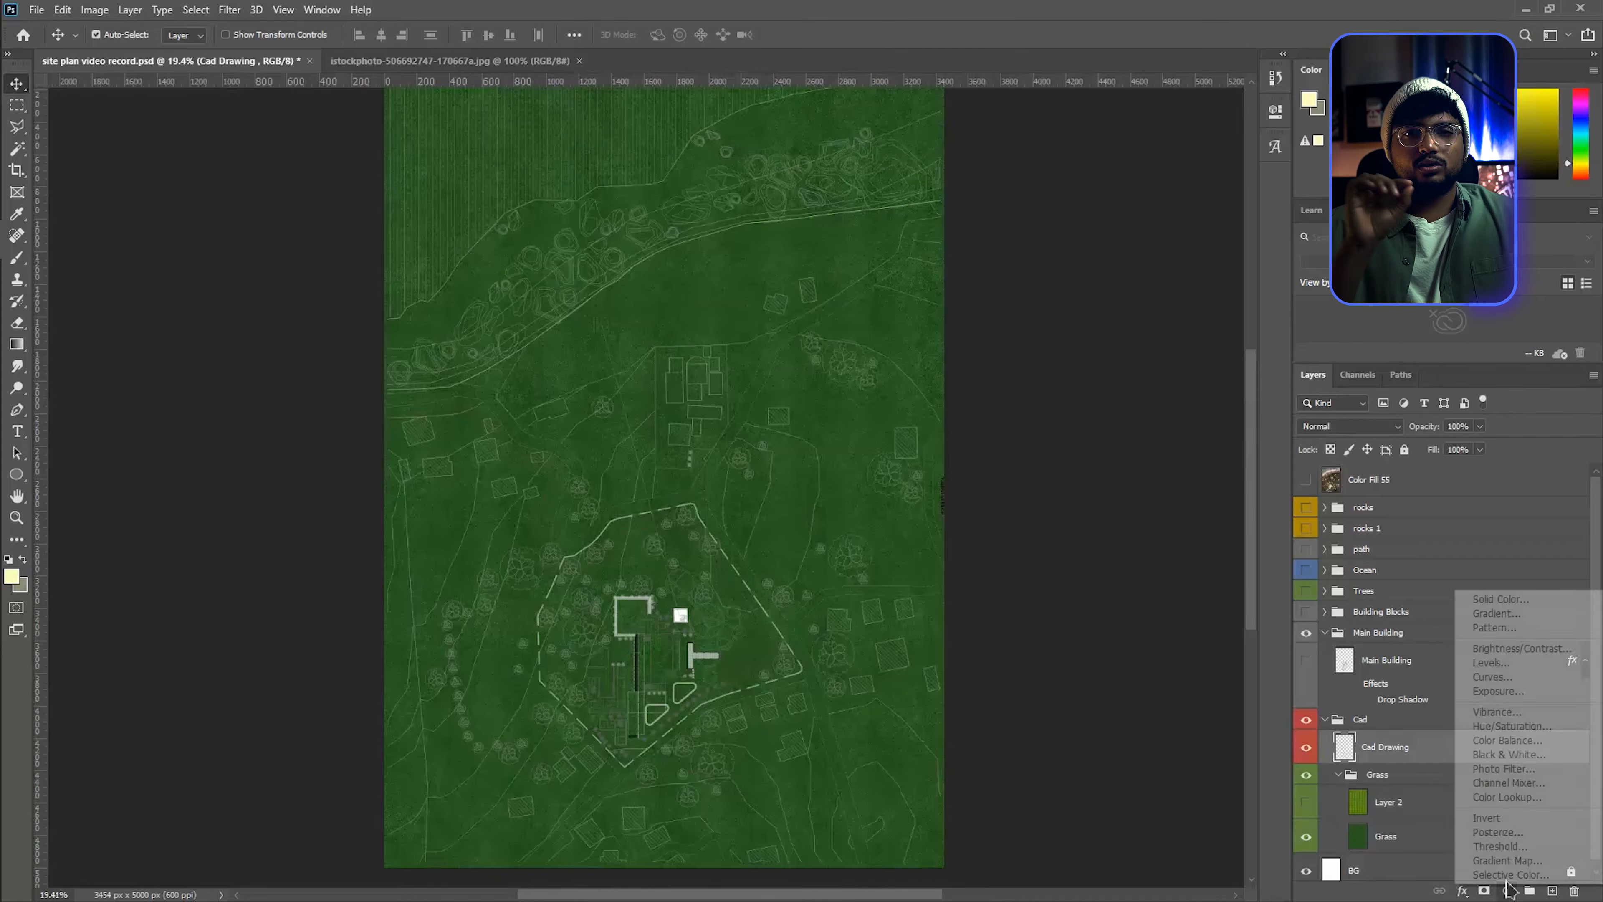
click(1501, 664)
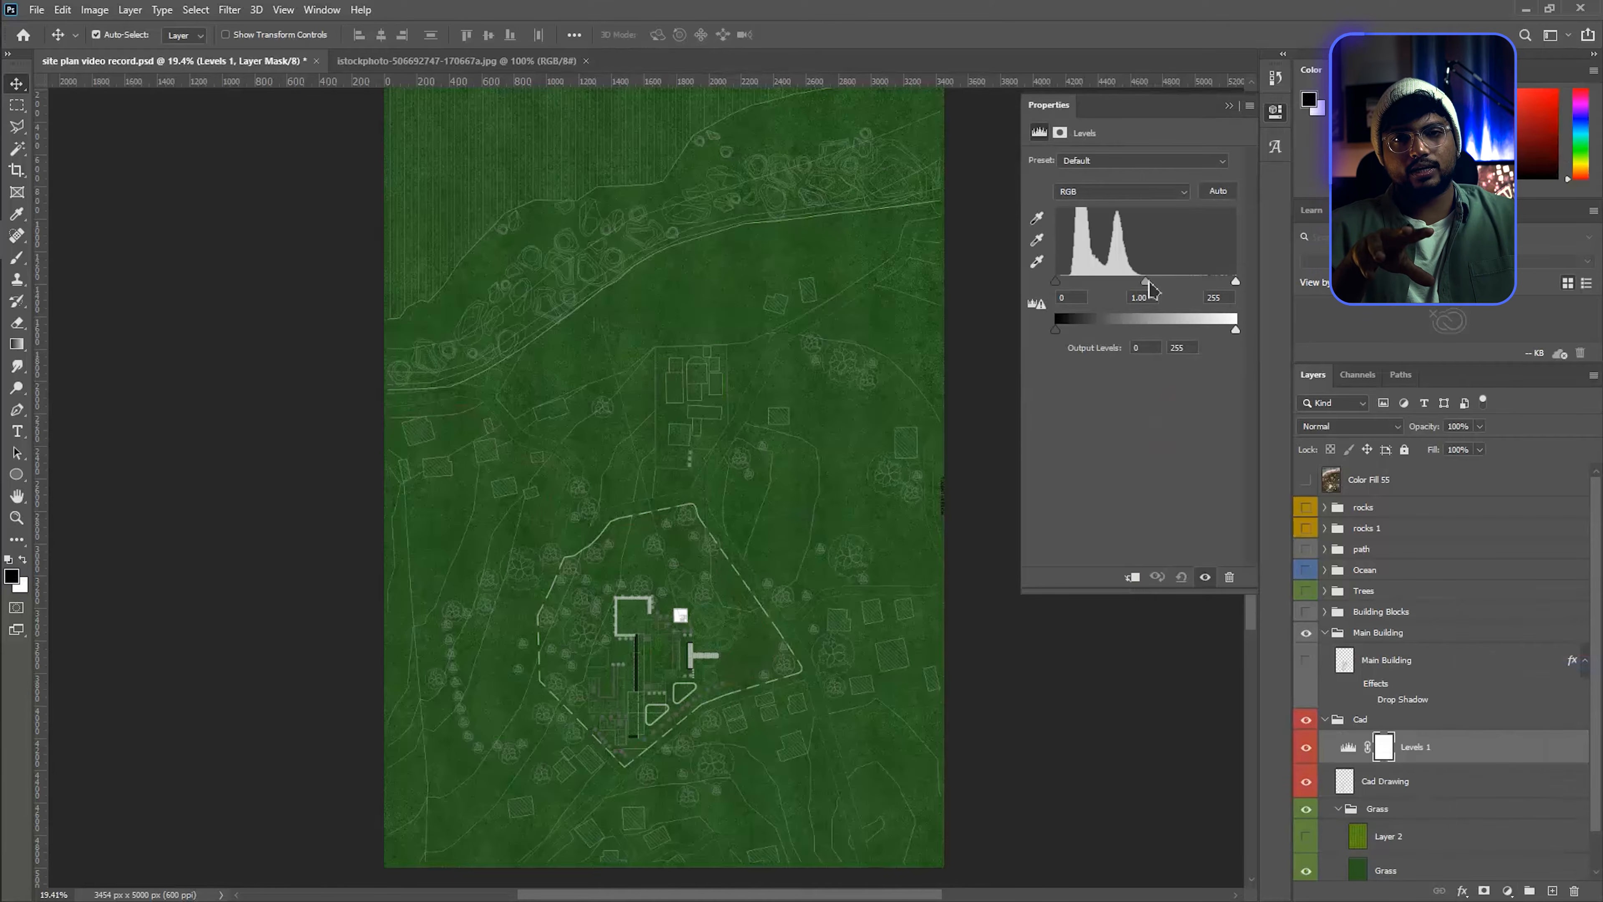
- Clip the Levels adjustment to the Cad Drawing layer and set its midtone value to 9.99
drag(1149, 284, 1142, 282)
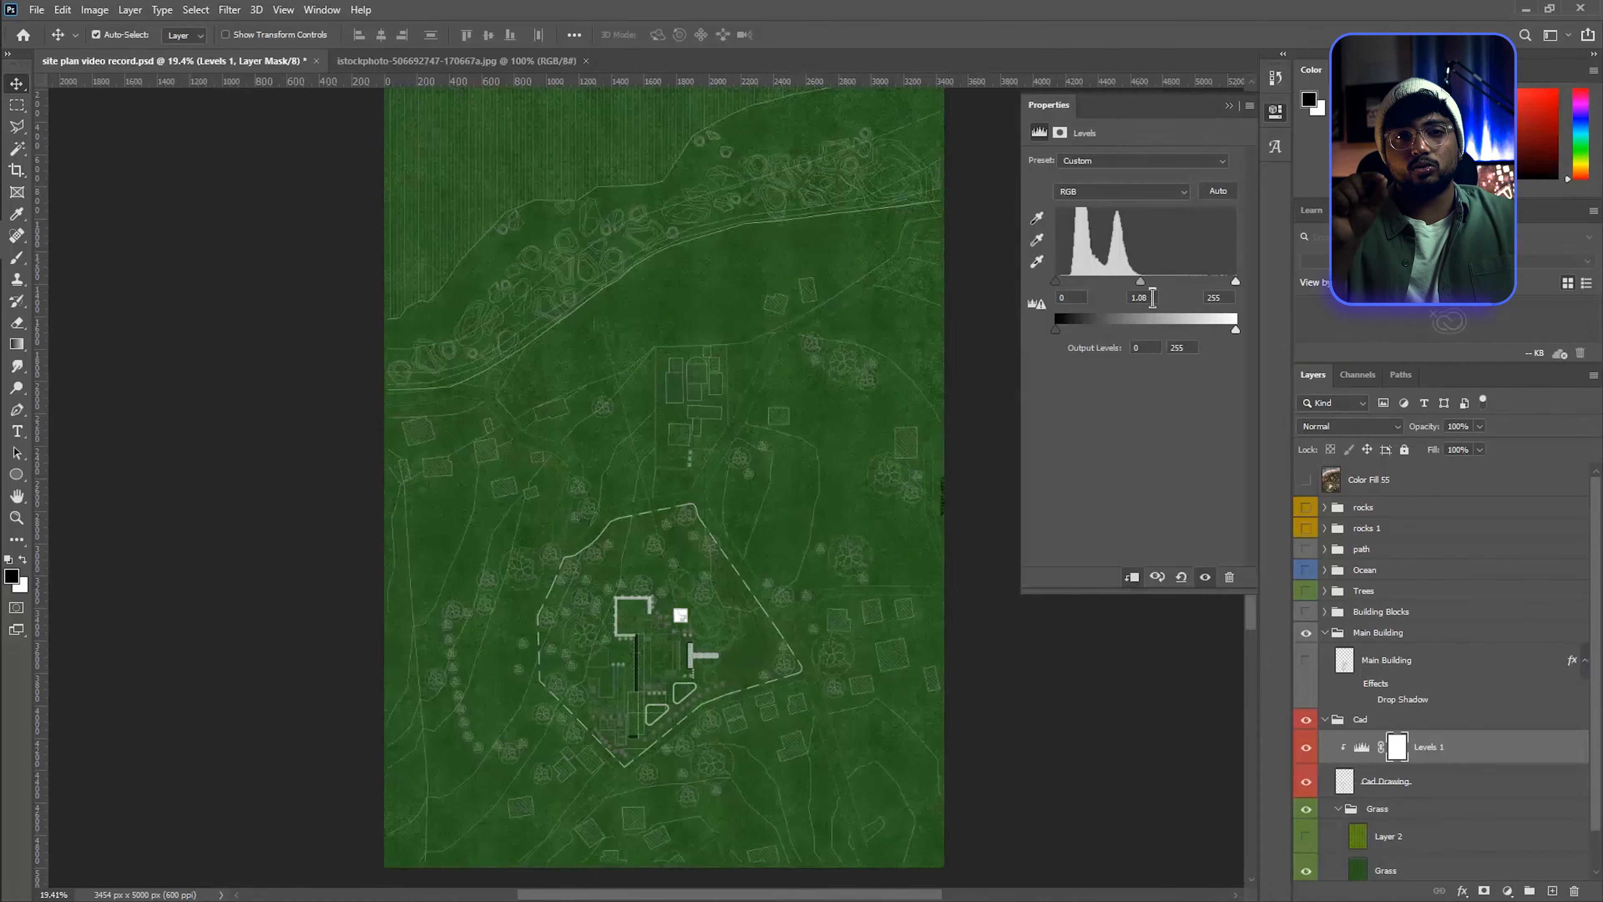
drag(1121, 283, 1056, 282)
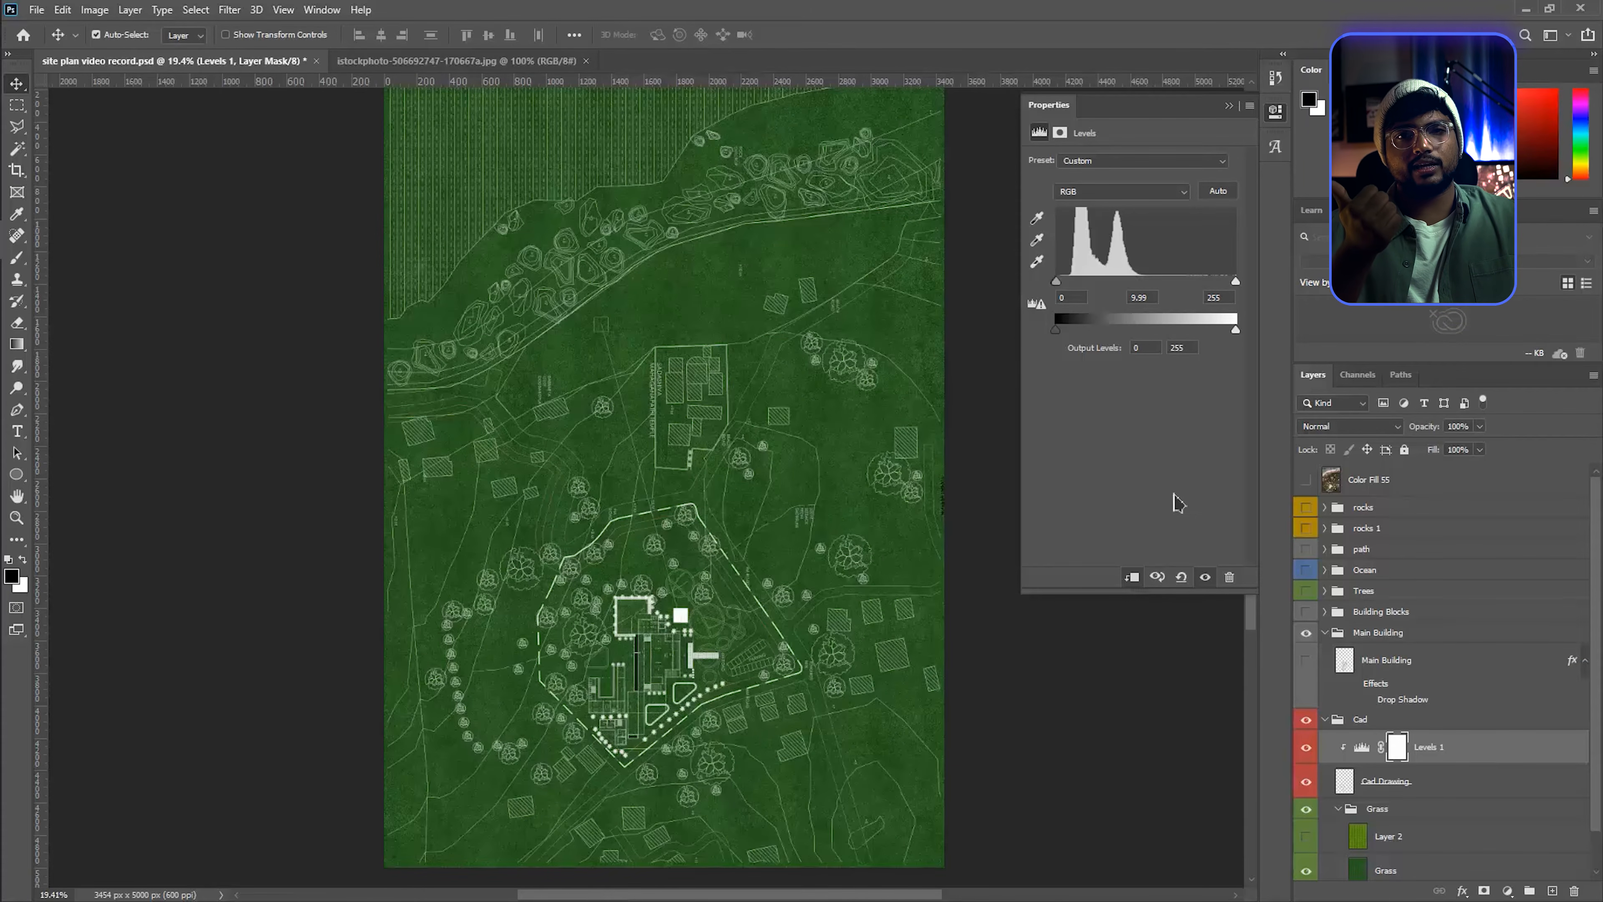
click(1229, 106)
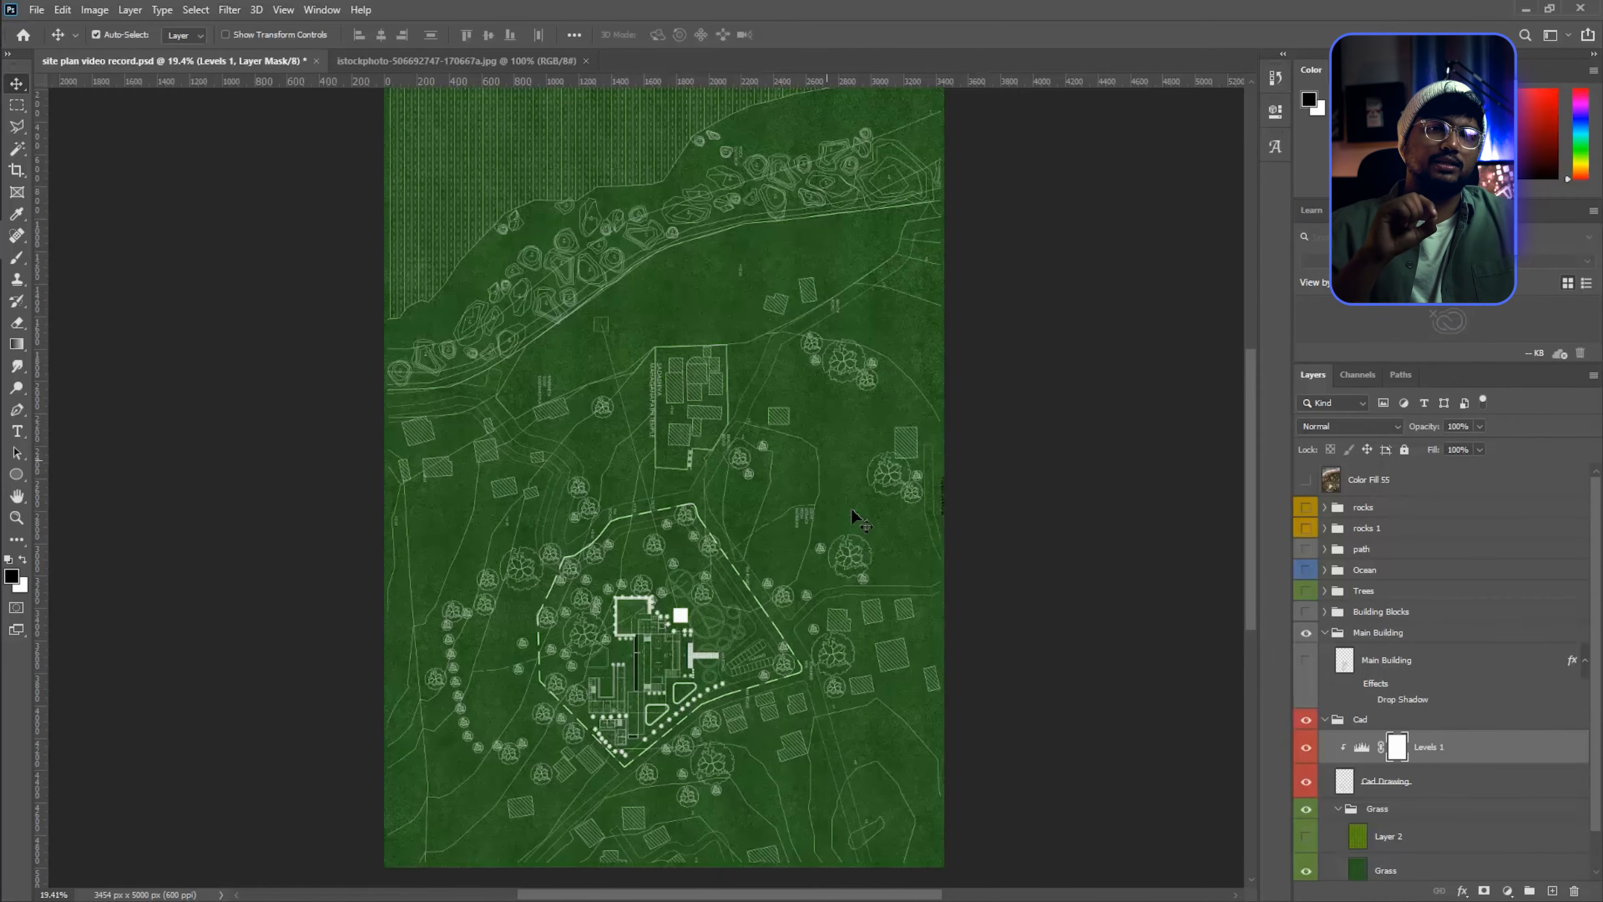
- Add a Hue/Saturation adjustment clipped to the Grass layer and set the saturation of its Greens range to +10
click(862, 521)
click(1508, 890)
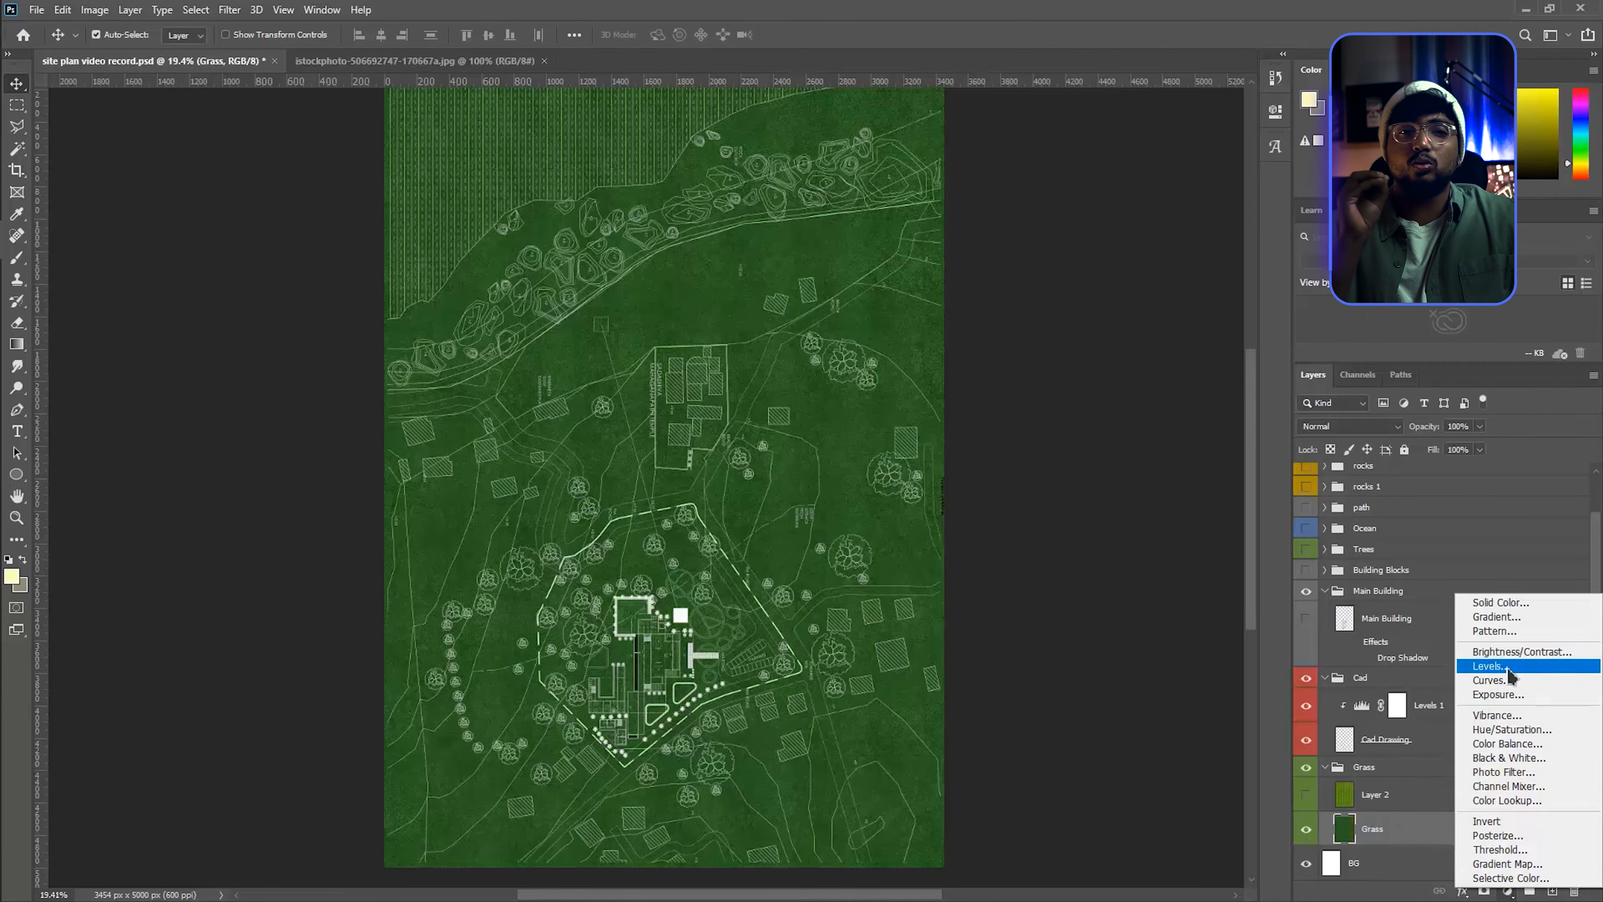
click(1512, 729)
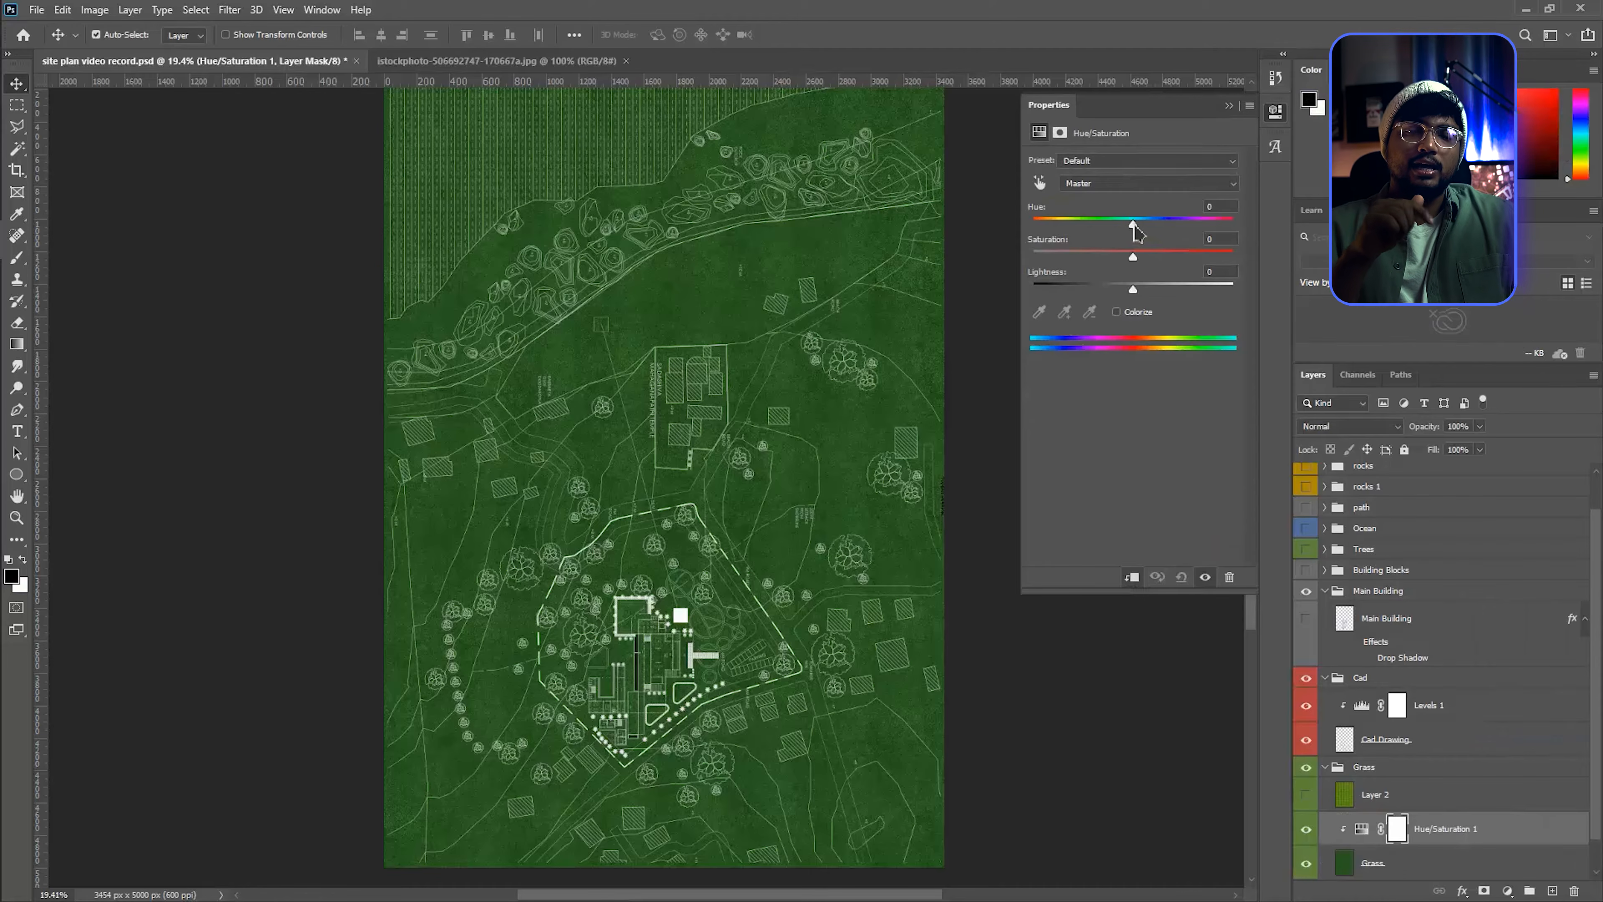
click(1040, 183)
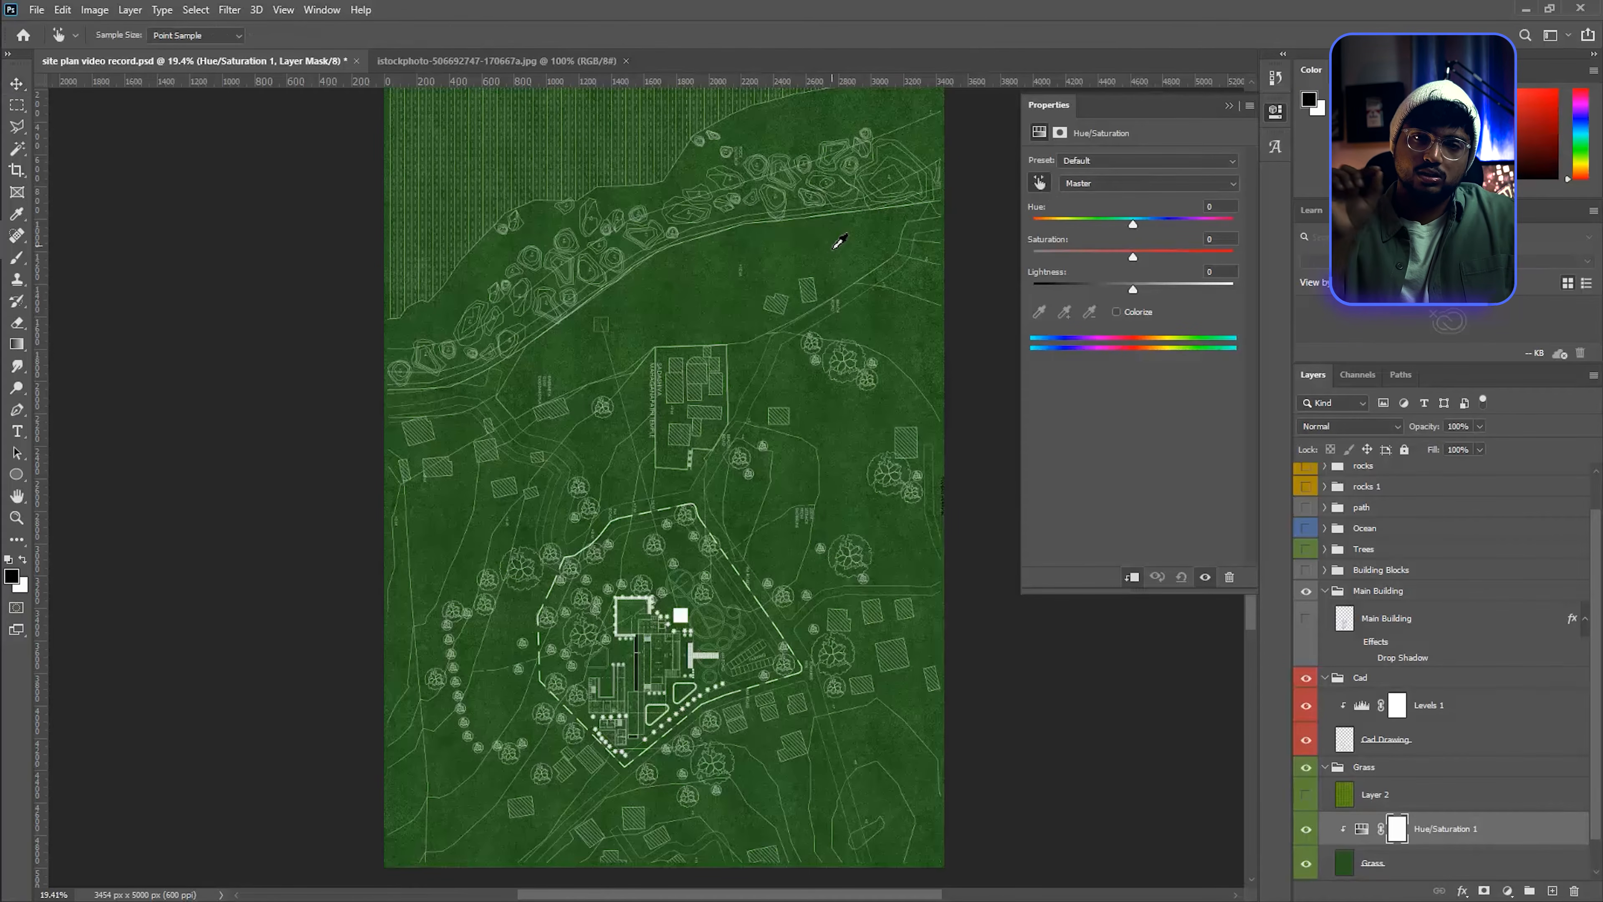
mouse_move(838, 245)
mouse_down()
mouse_move(808, 250)
mouse_move(906, 252)
mouse_move(841, 246)
mouse_up()
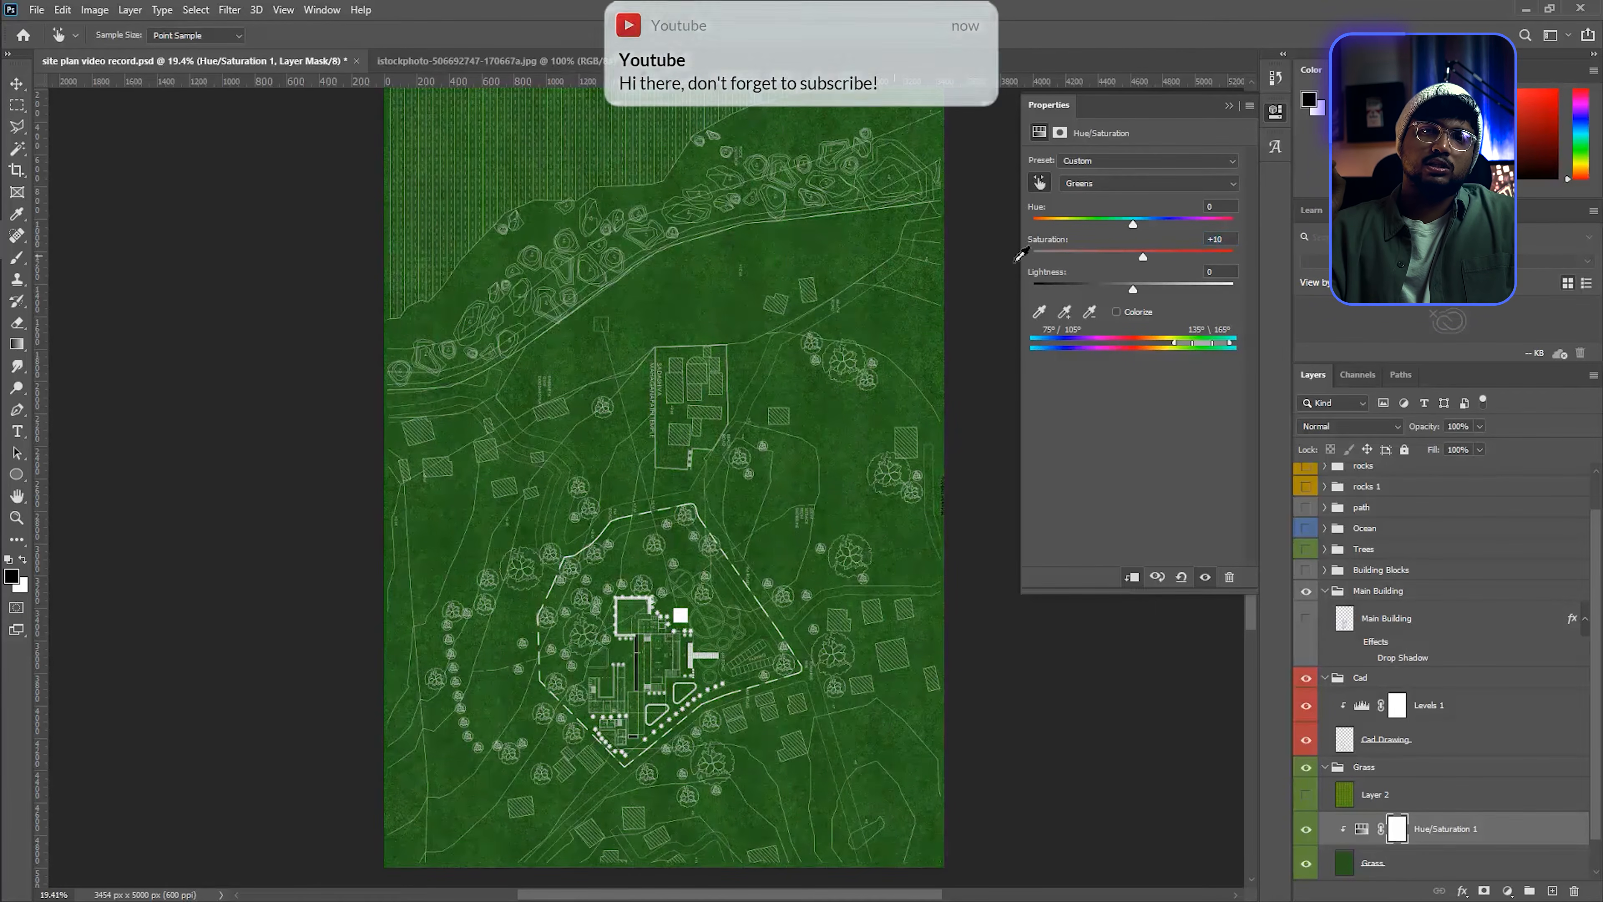
- Set the Master hue of the grass Hue/Saturation adjustment to -33
click(1111, 185)
click(1114, 184)
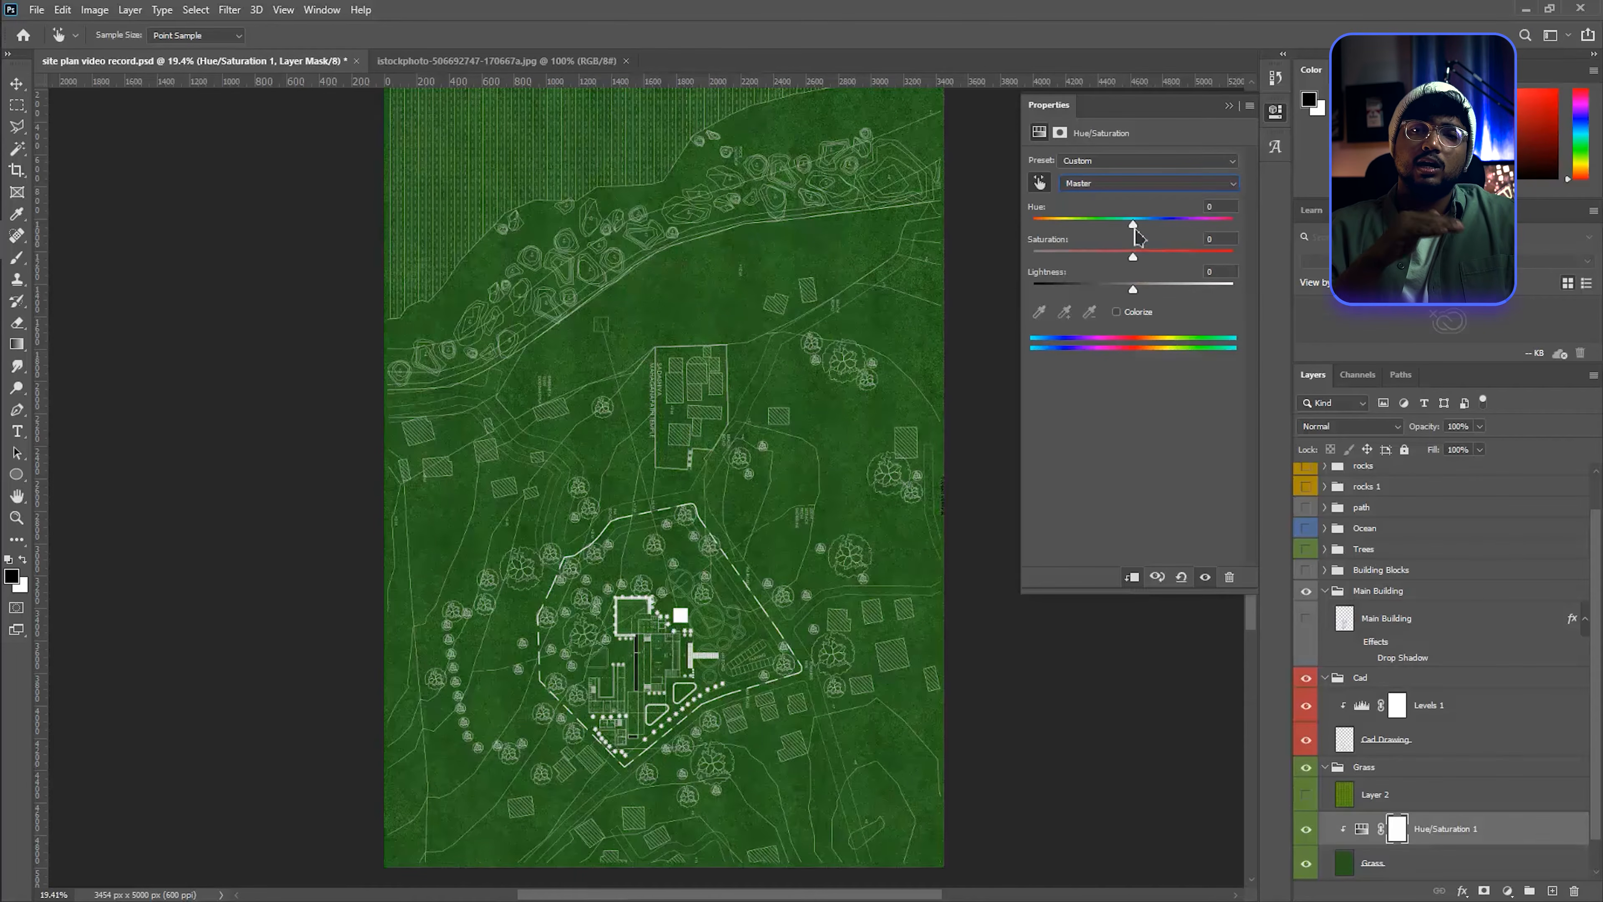
drag(1111, 234, 1090, 234)
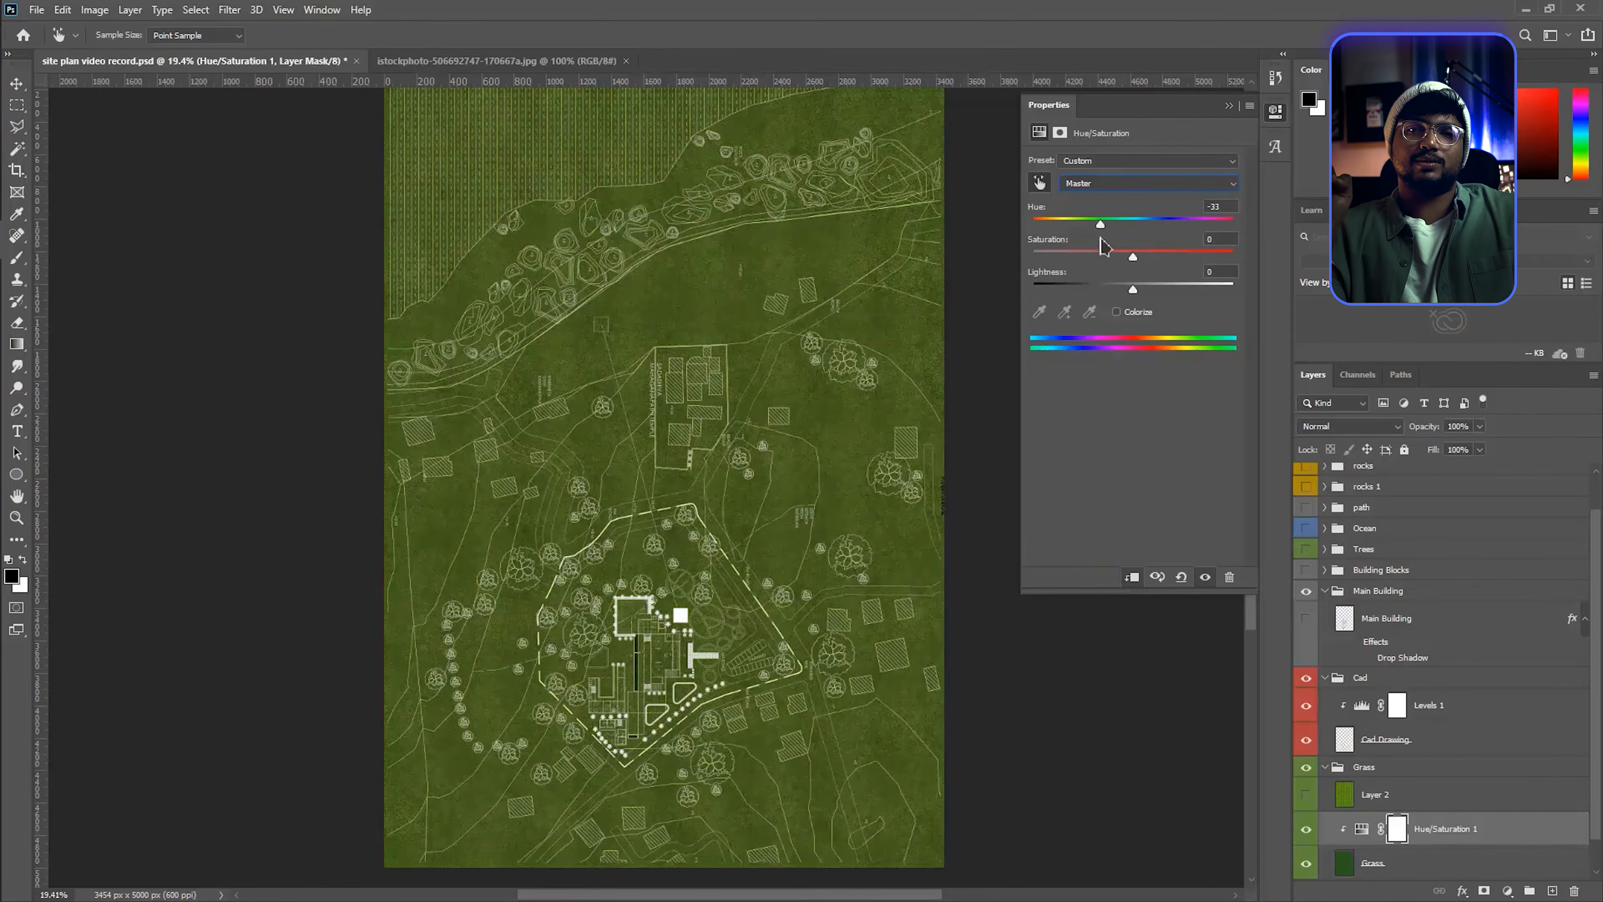
- Add a Levels adjustment clipped to the Grass layer stack and set its midtone value to 0.82
click(1509, 891)
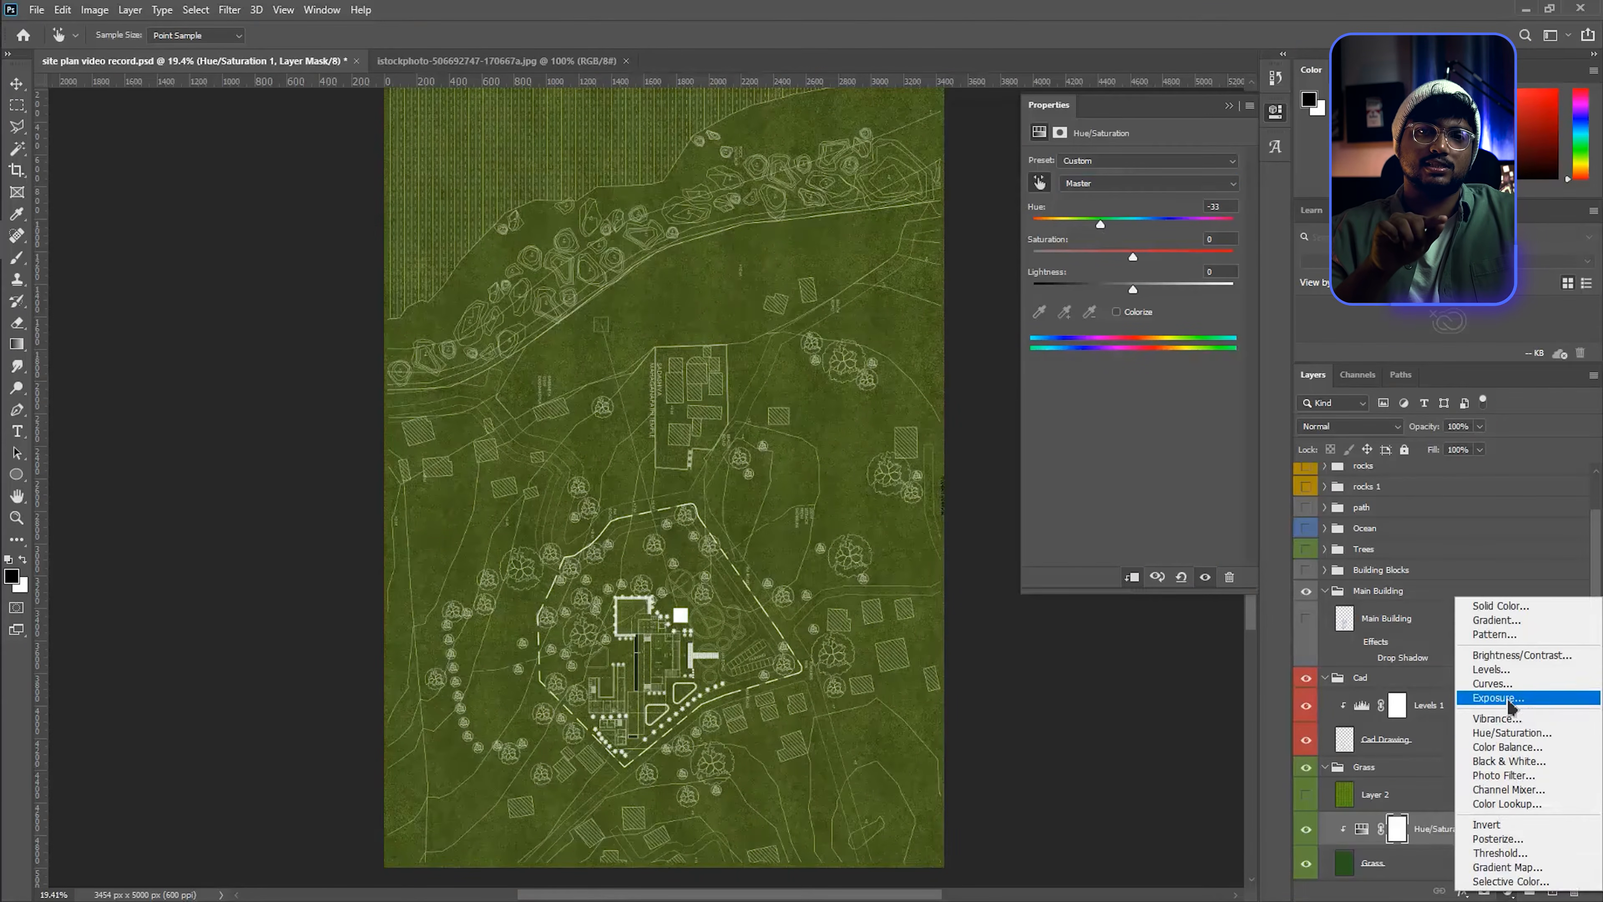
click(1490, 669)
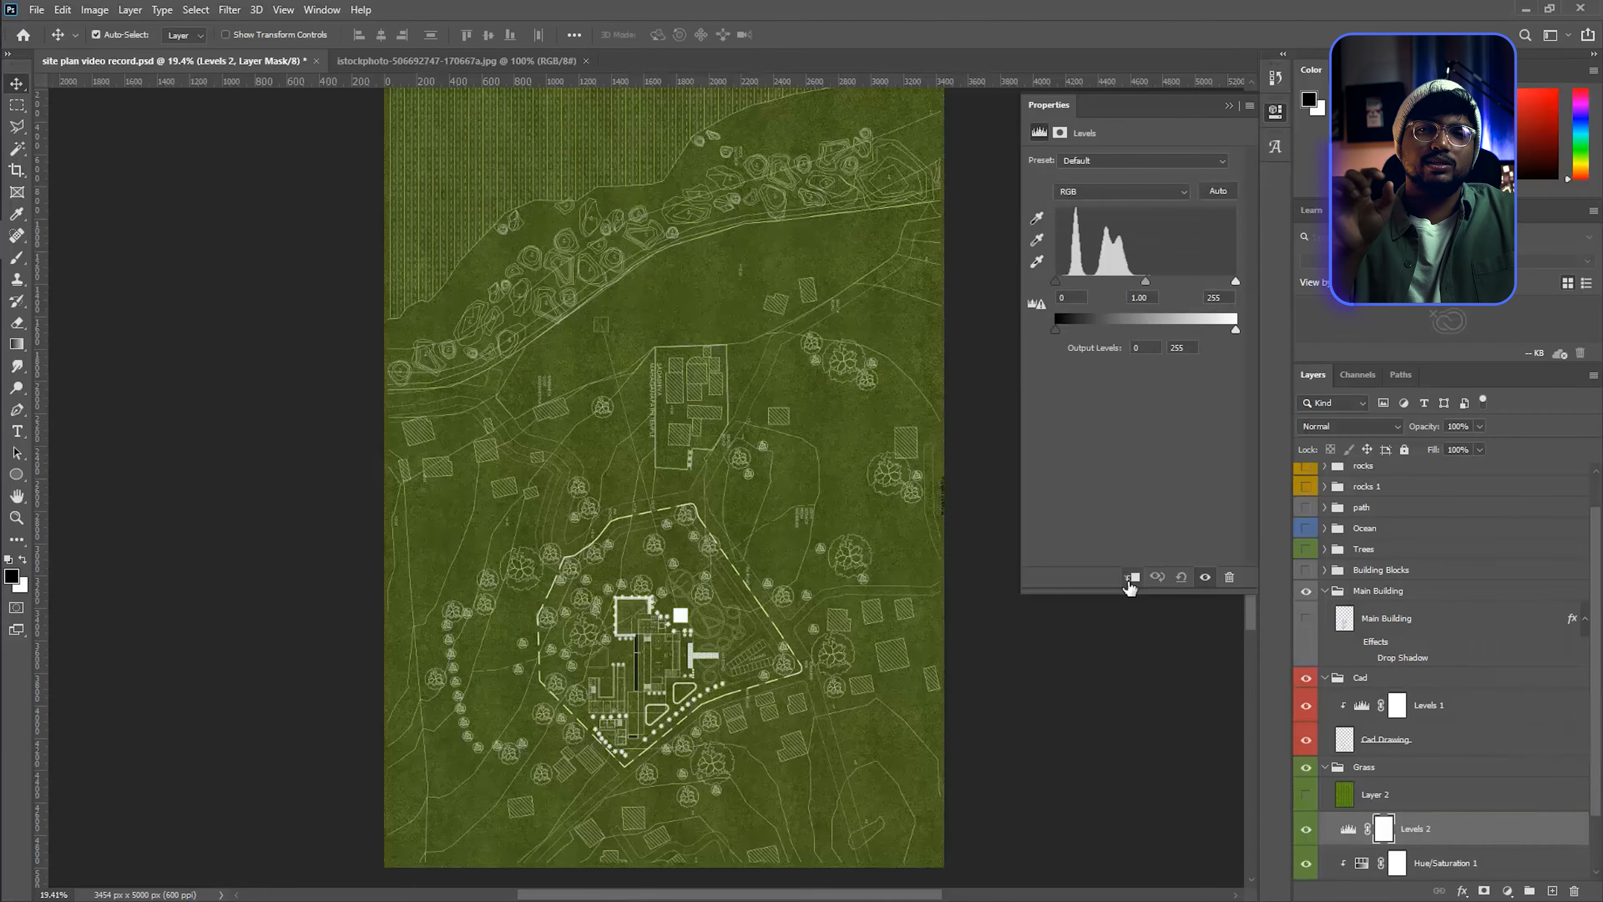
drag(1148, 285, 1164, 295)
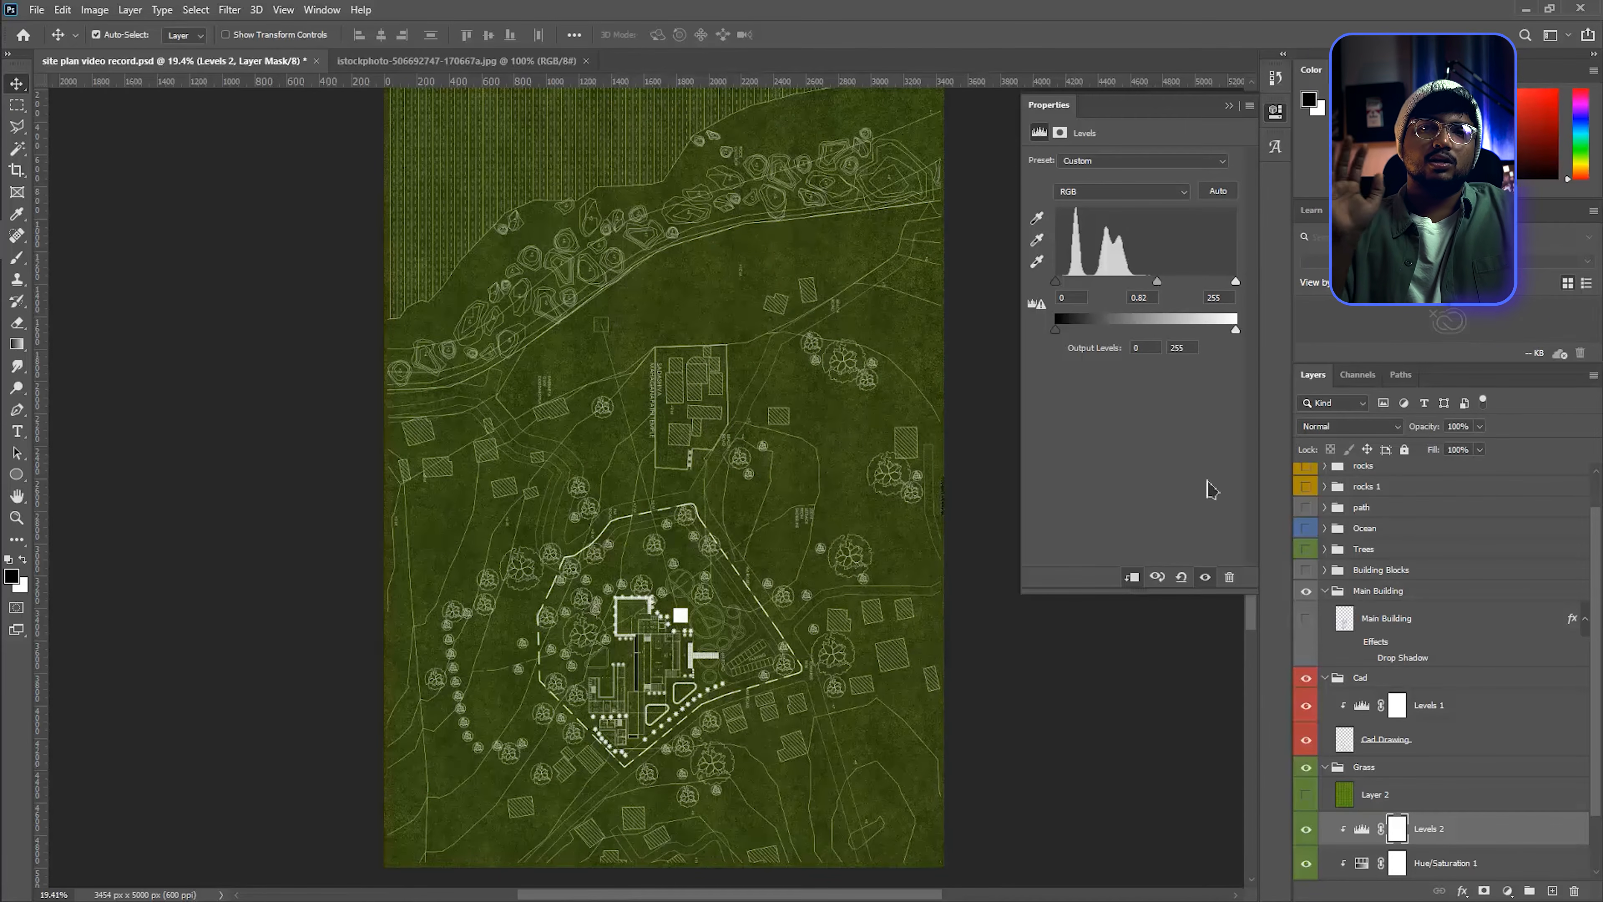
click(1232, 107)
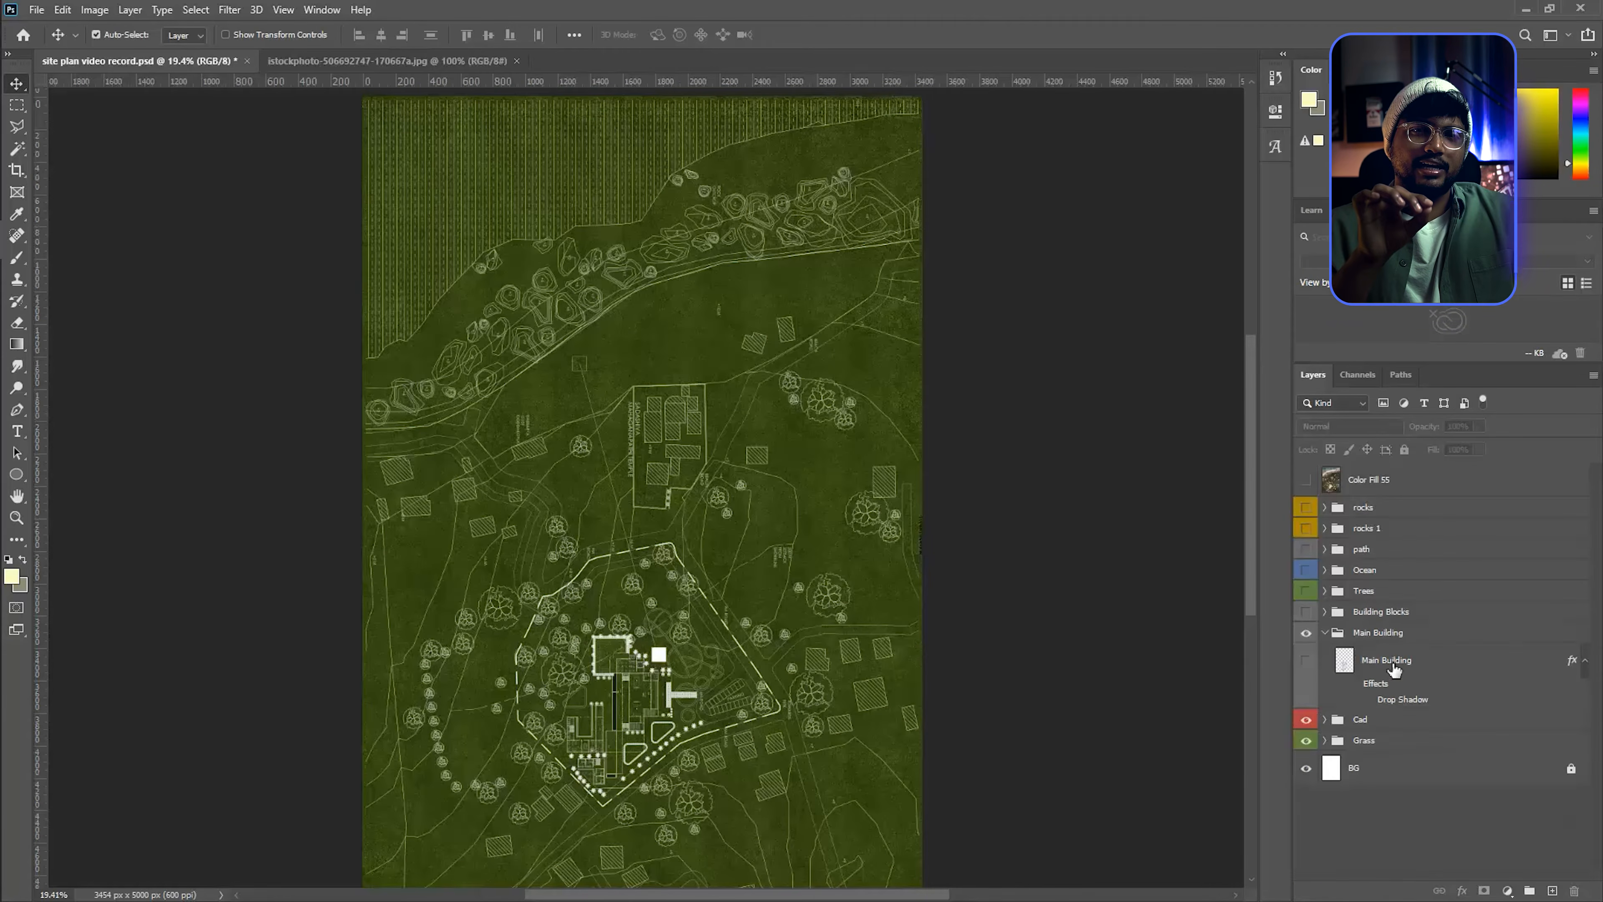
- Make the Main Building layer visible over the site plan
click(1394, 670)
click(1306, 660)
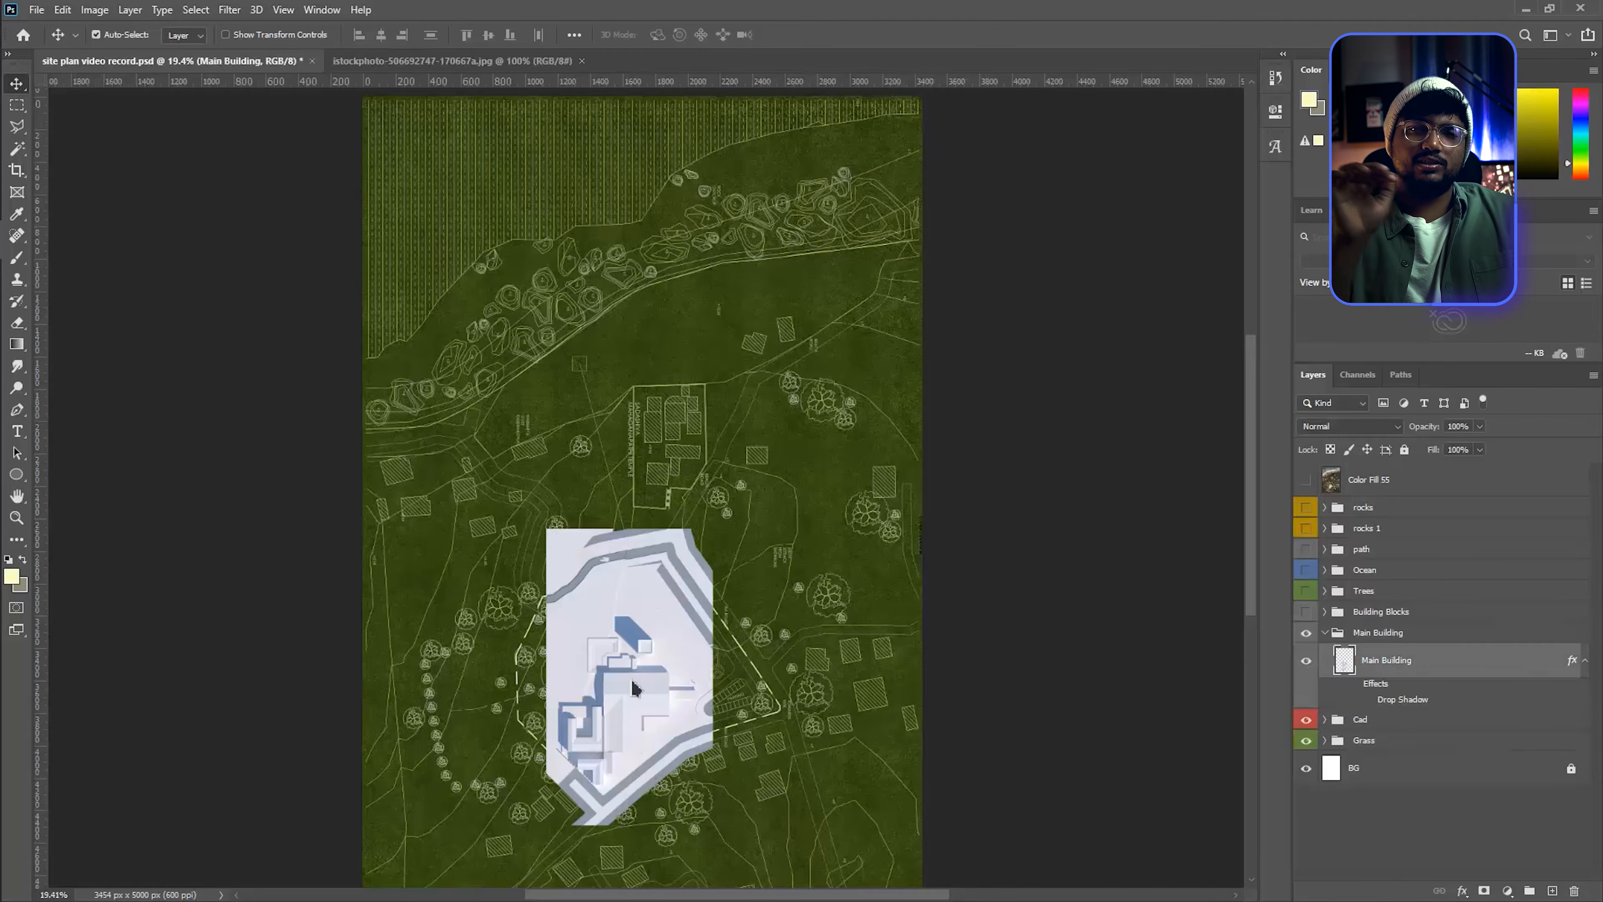
scroll(593, 790, up, 4)
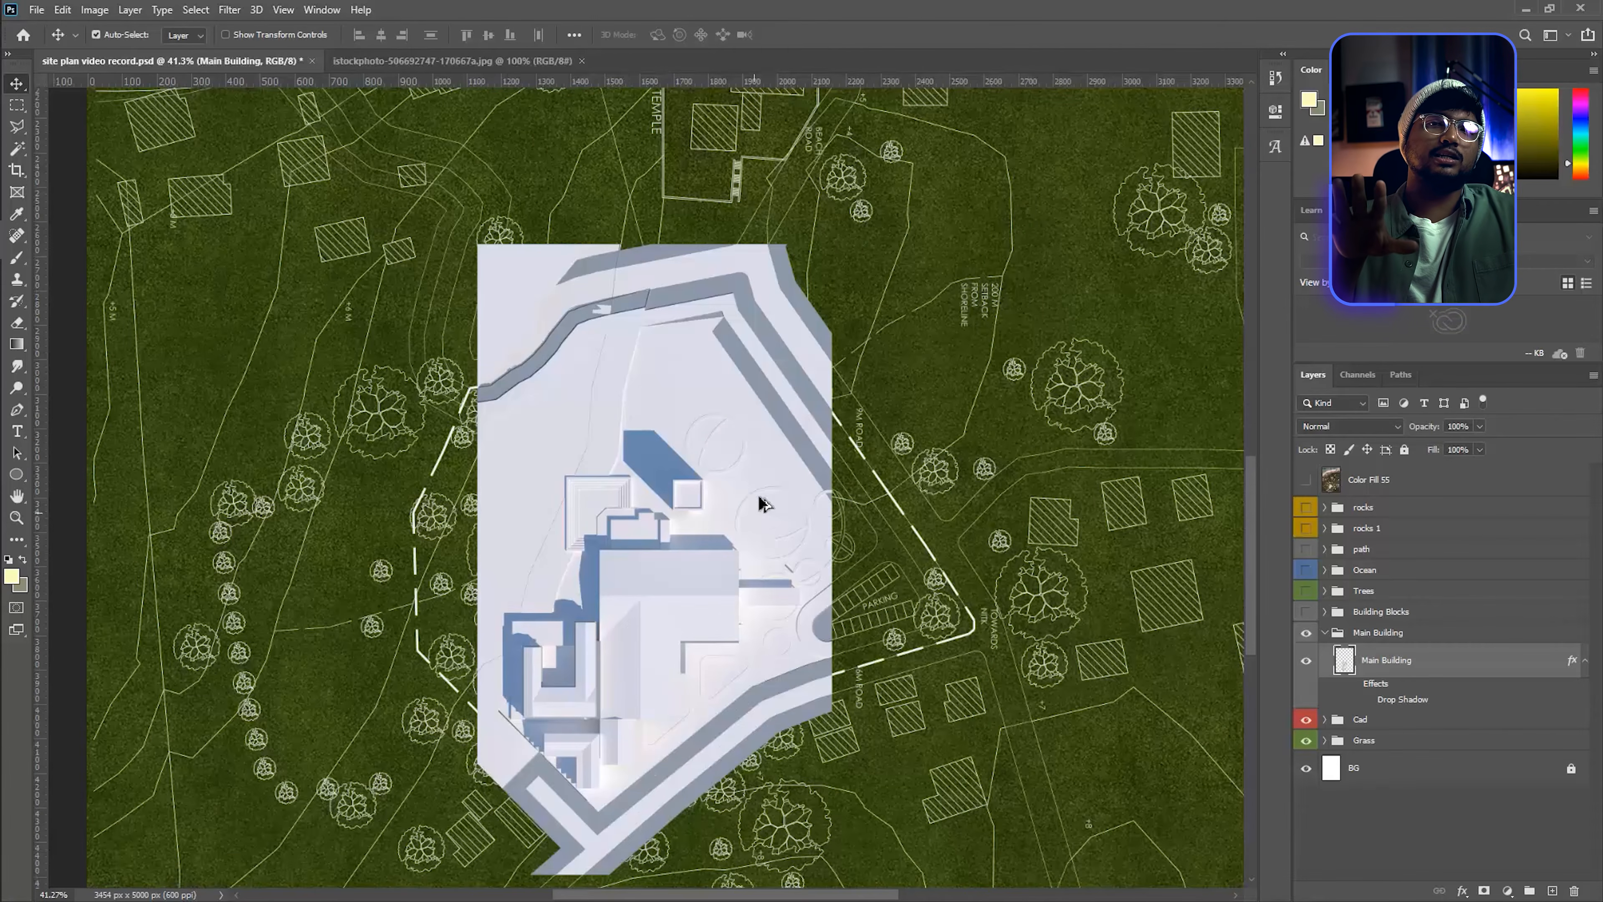
scroll(759, 495, down, 3)
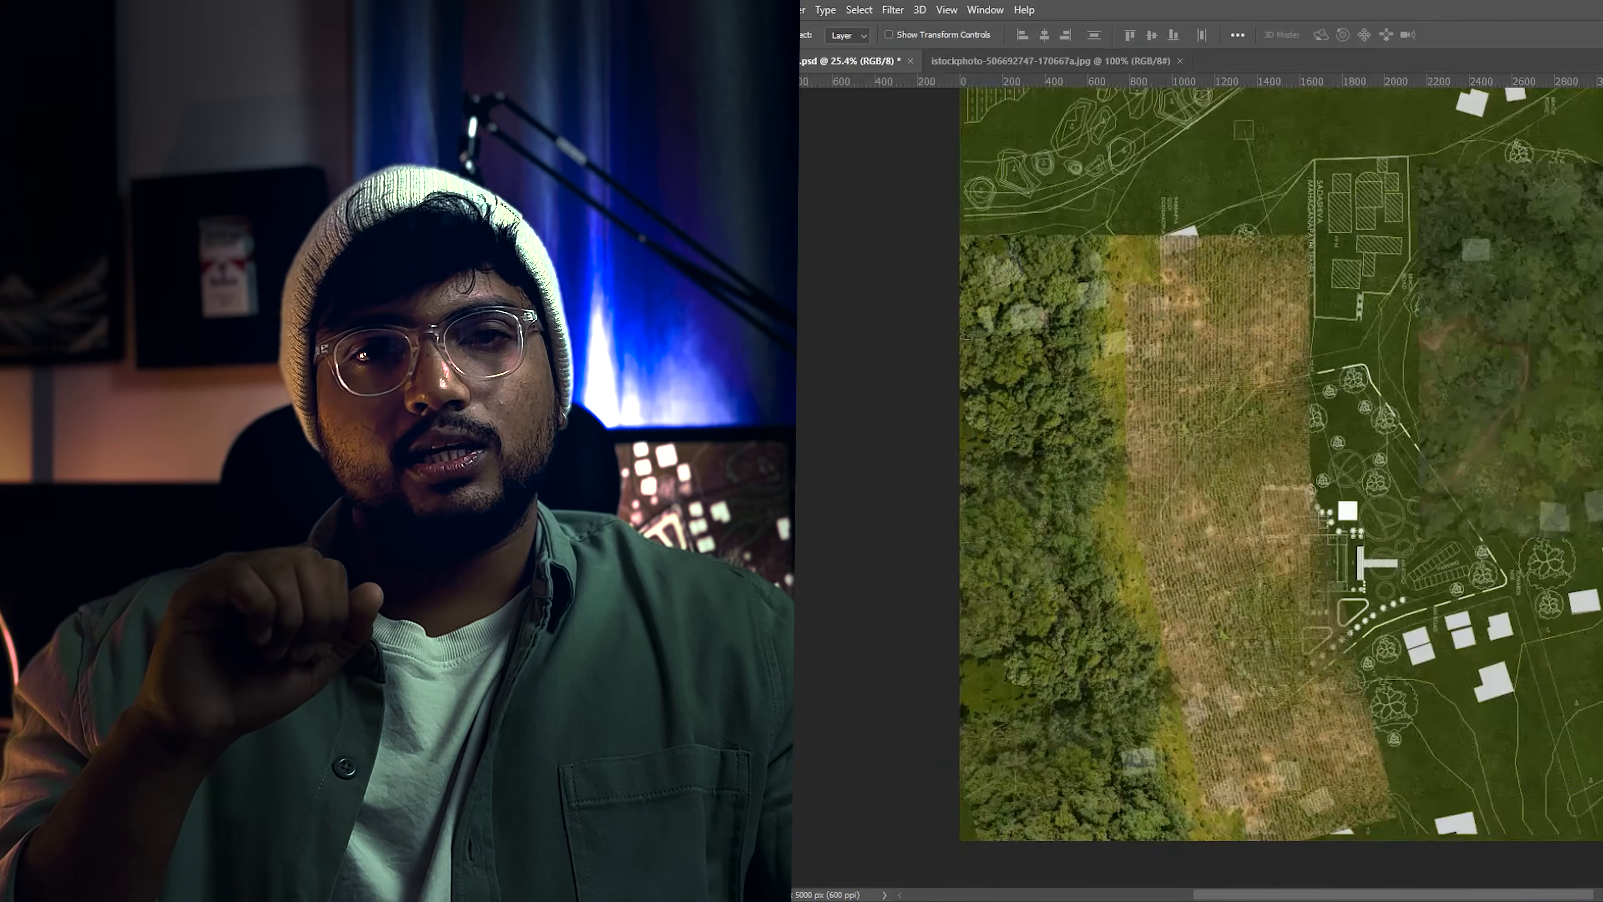
- Blend the forest texture along the plan's left side into the grass by painting its Trees mask at reduced brush opacity
key(ctrl+z)
key(ctrl+z)
scroll(1496, 313, up, 3)
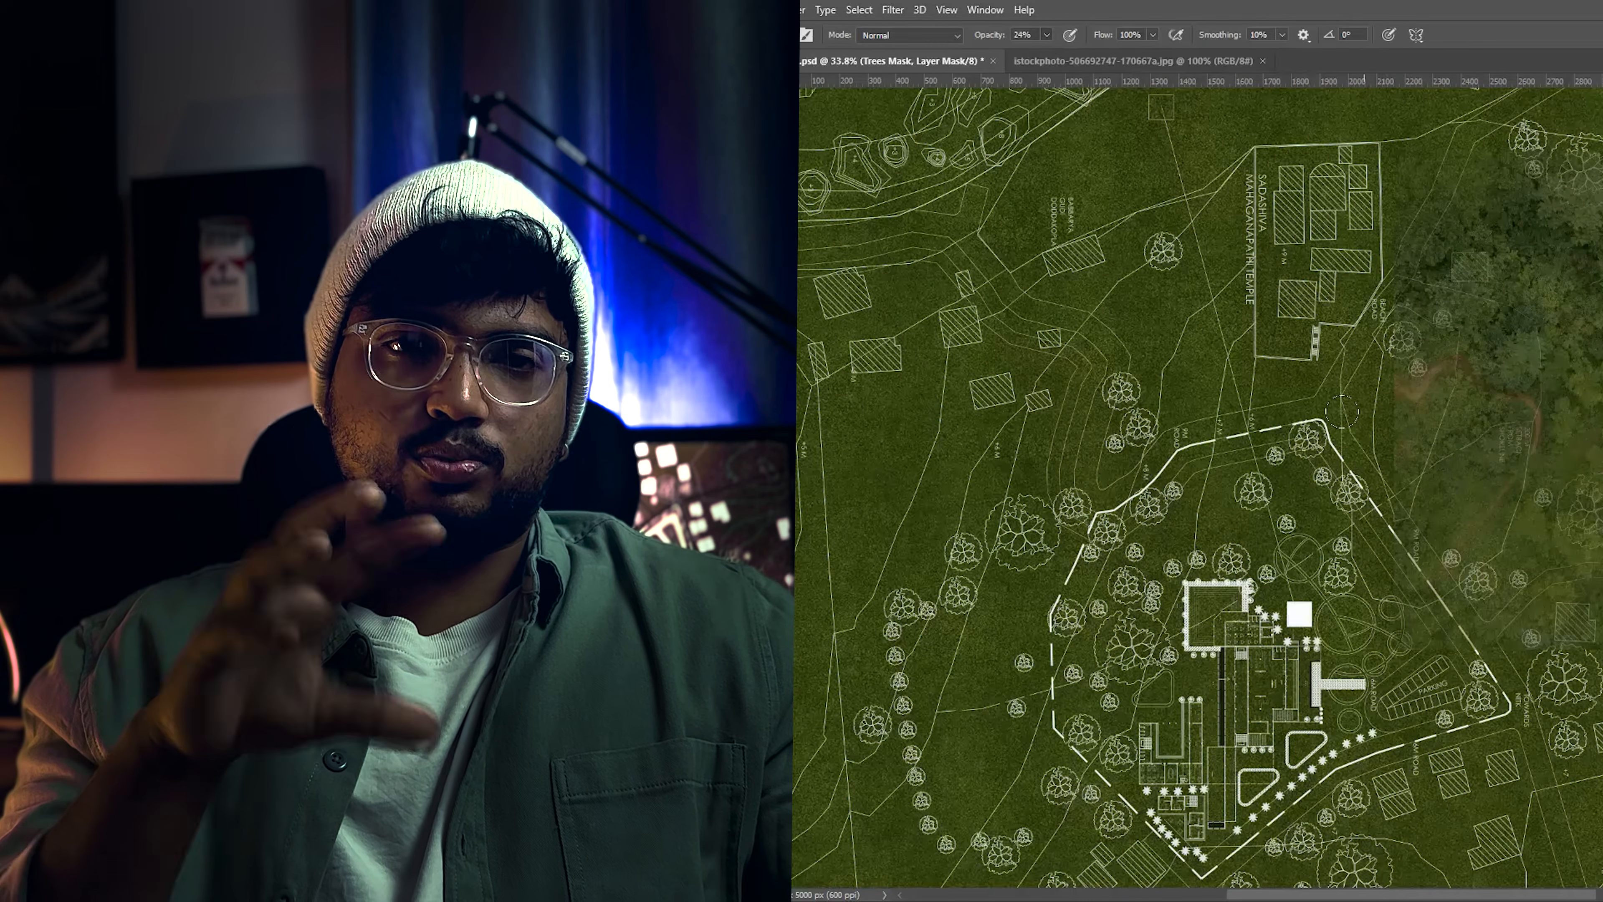
drag(1059, 54, 1071, 55)
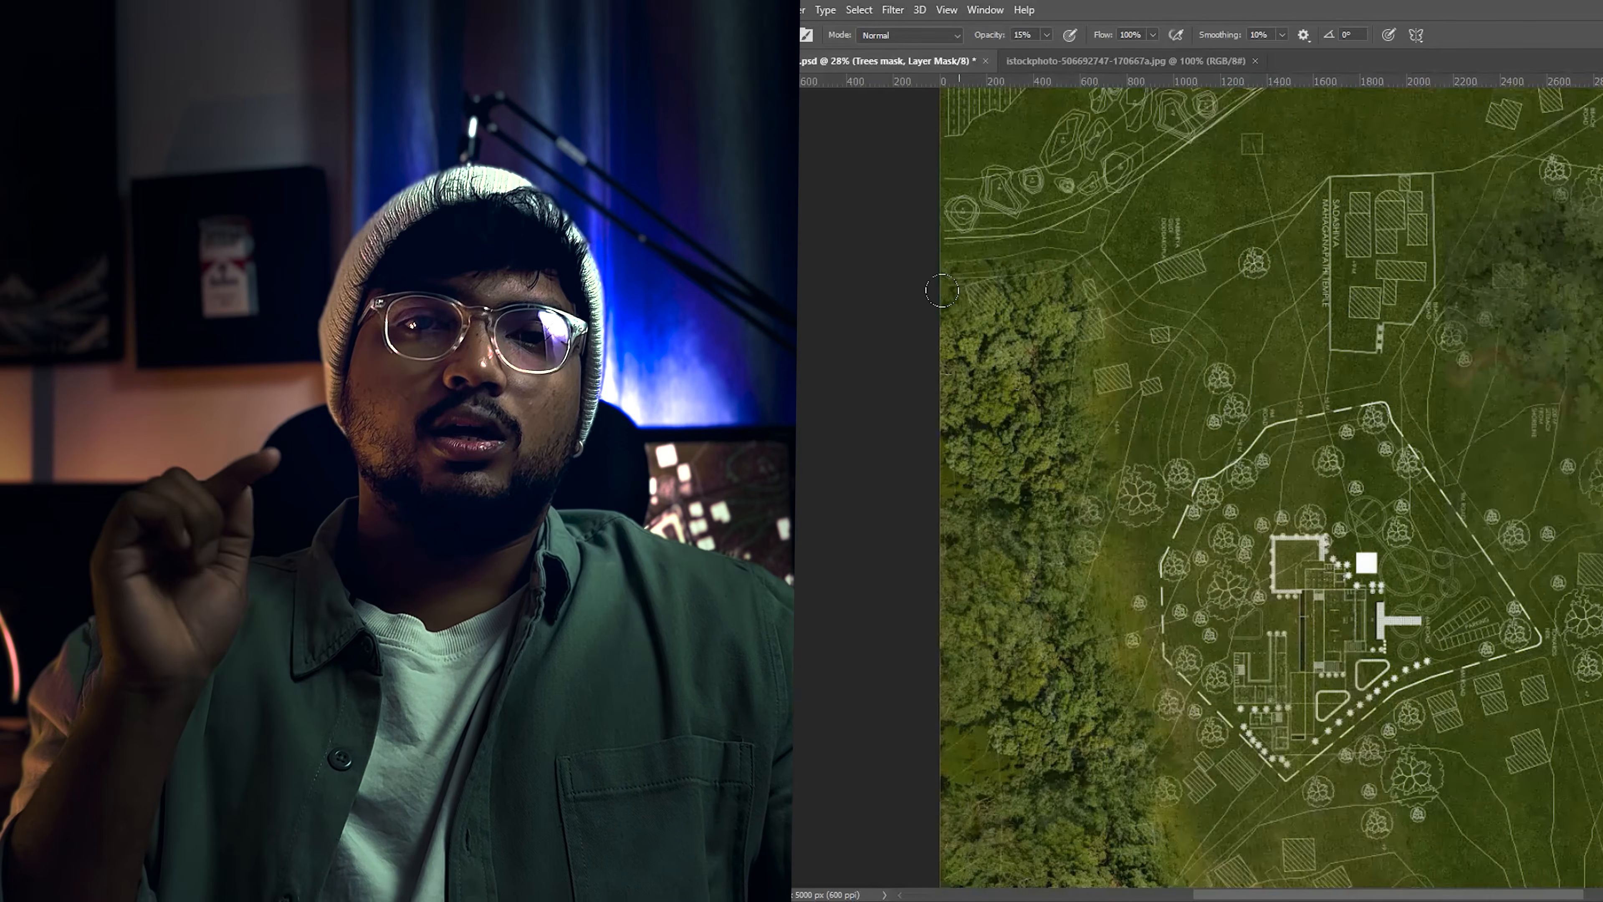
drag(1047, 35, 1072, 56)
mouse_move(972, 291)
mouse_down()
mouse_move(1092, 480)
mouse_move(1143, 845)
mouse_up()
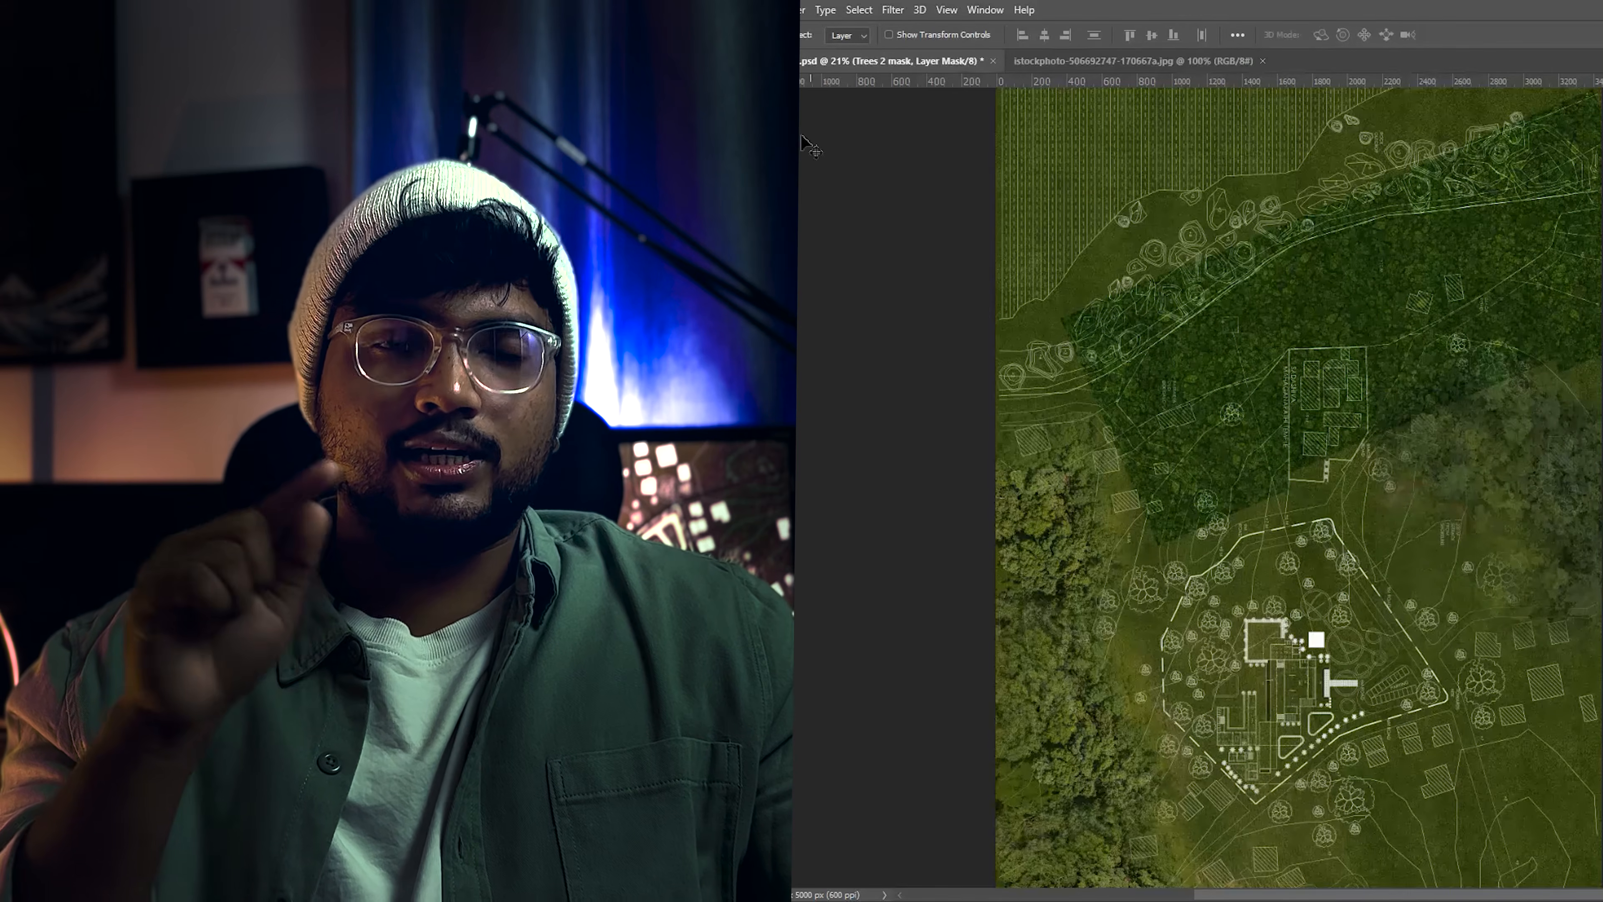
- Paint on the Trees 2 mask to blend the dark tree texture below the shoreline into the grass
key(b)
scroll(1075, 328, up, 4)
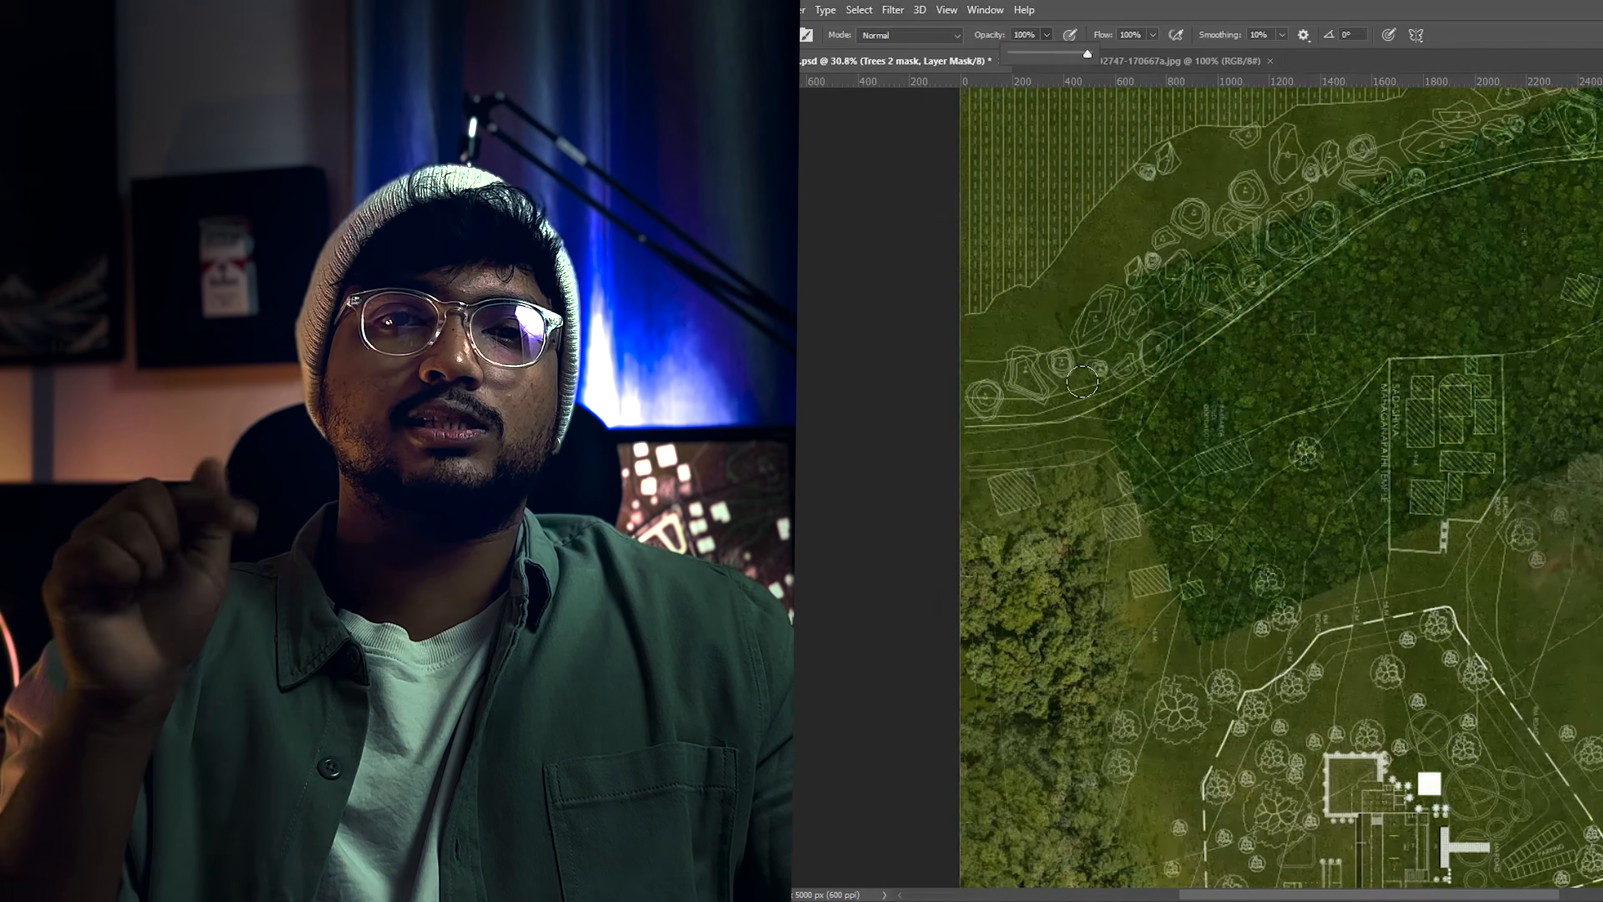
click(1049, 36)
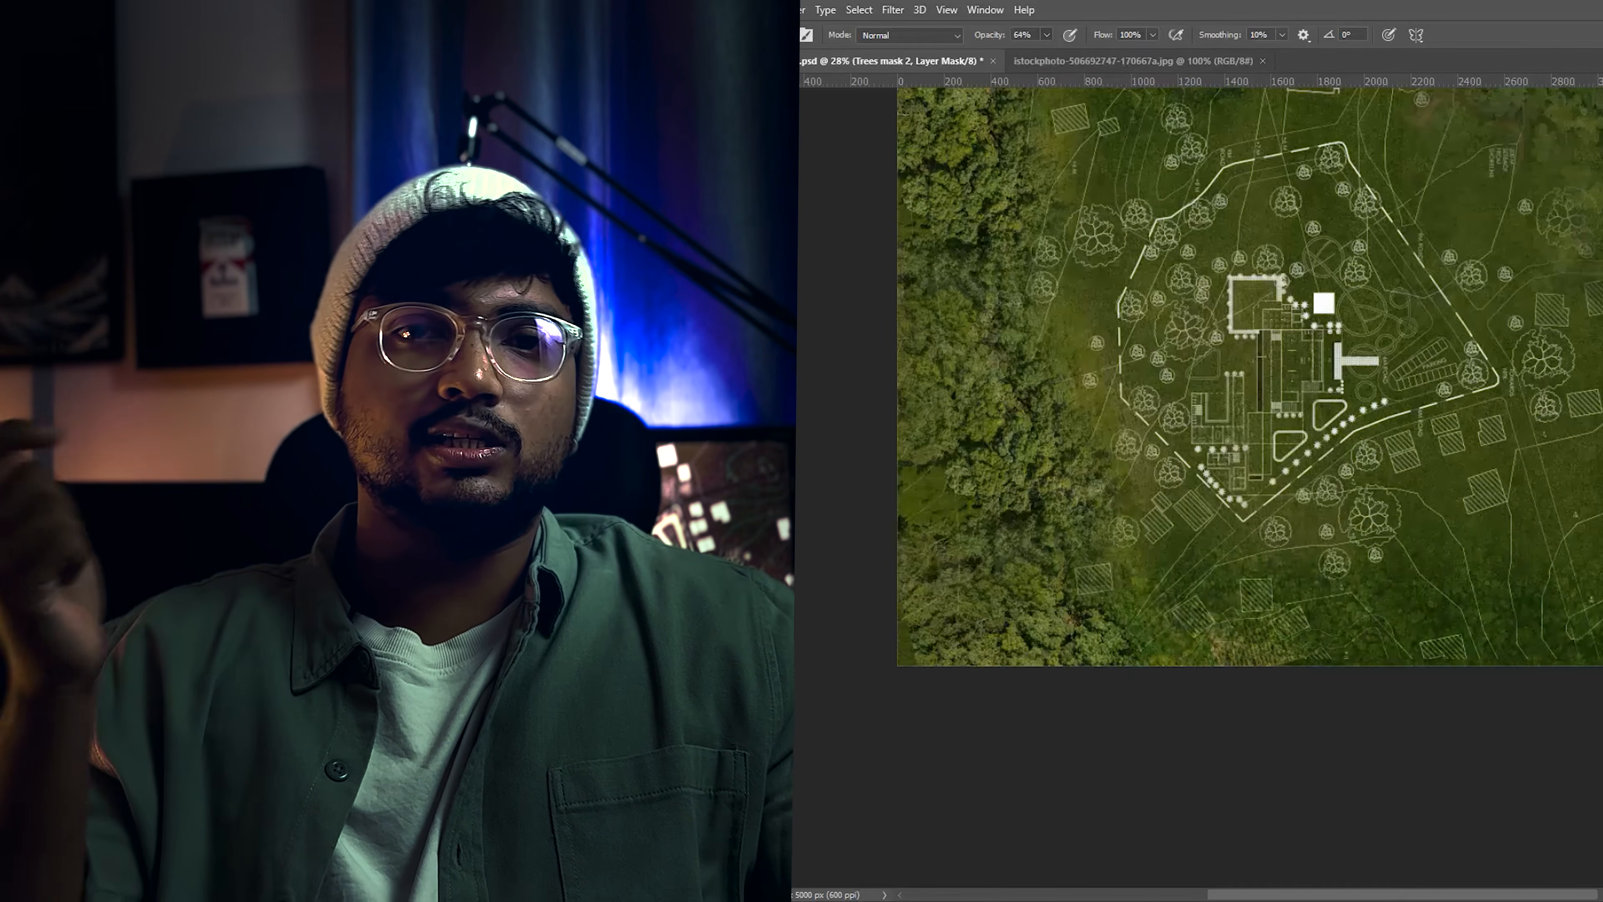
- Set the brush opacity to 23% and paint on Trees mask 2 to bring in tree texture along the plan's lower edge
click(1046, 35)
drag(1047, 54, 1014, 54)
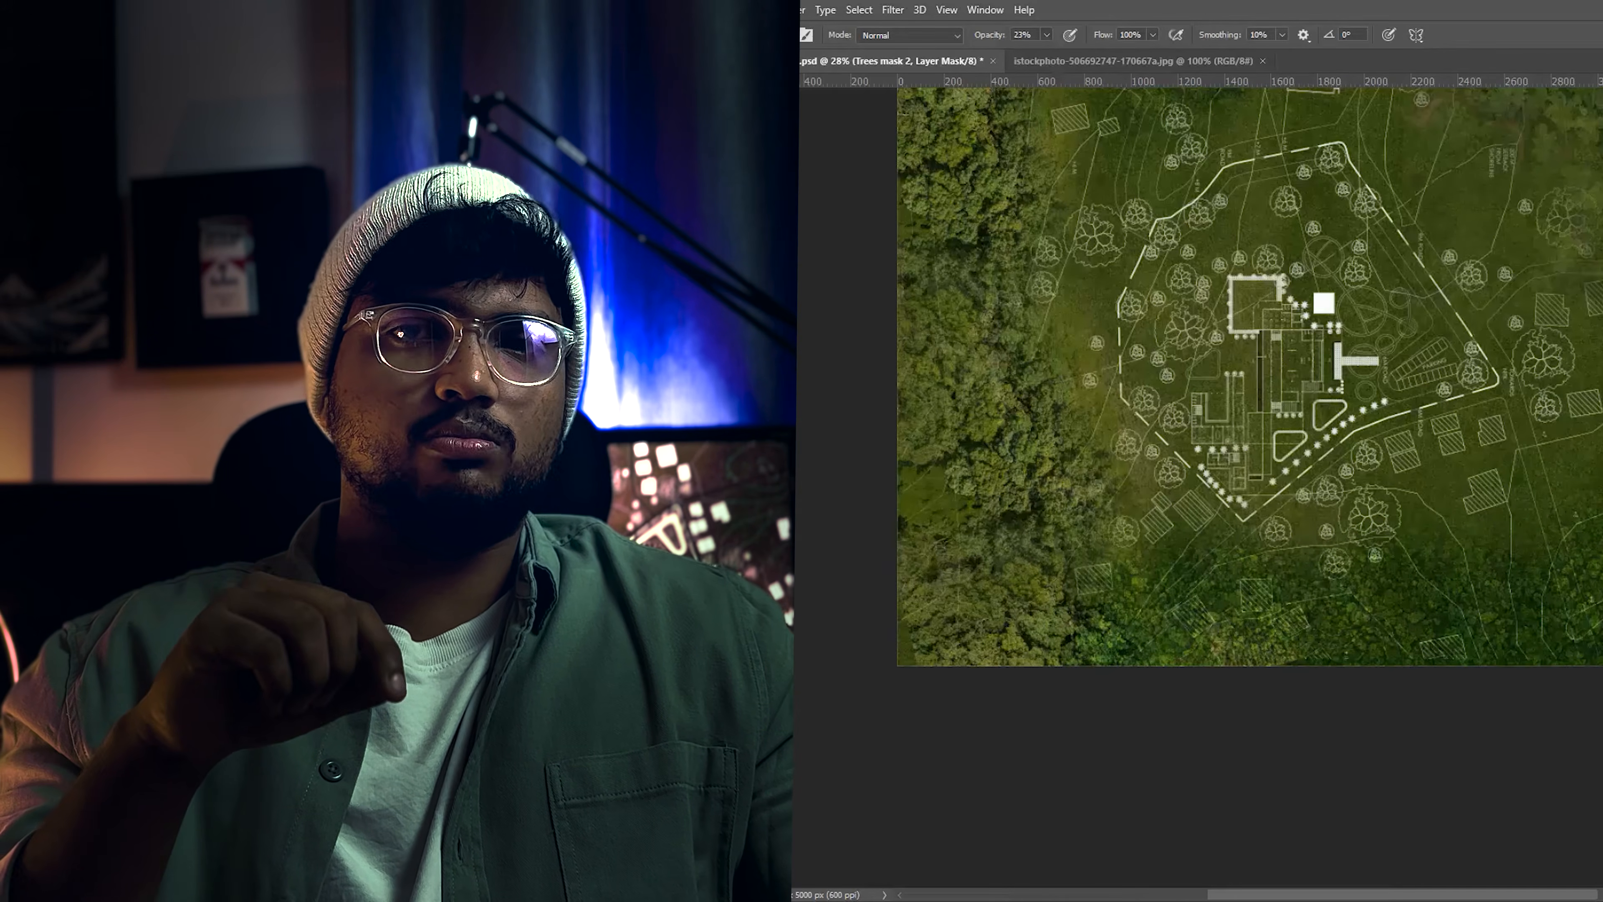
scroll(754, 597, down, 3)
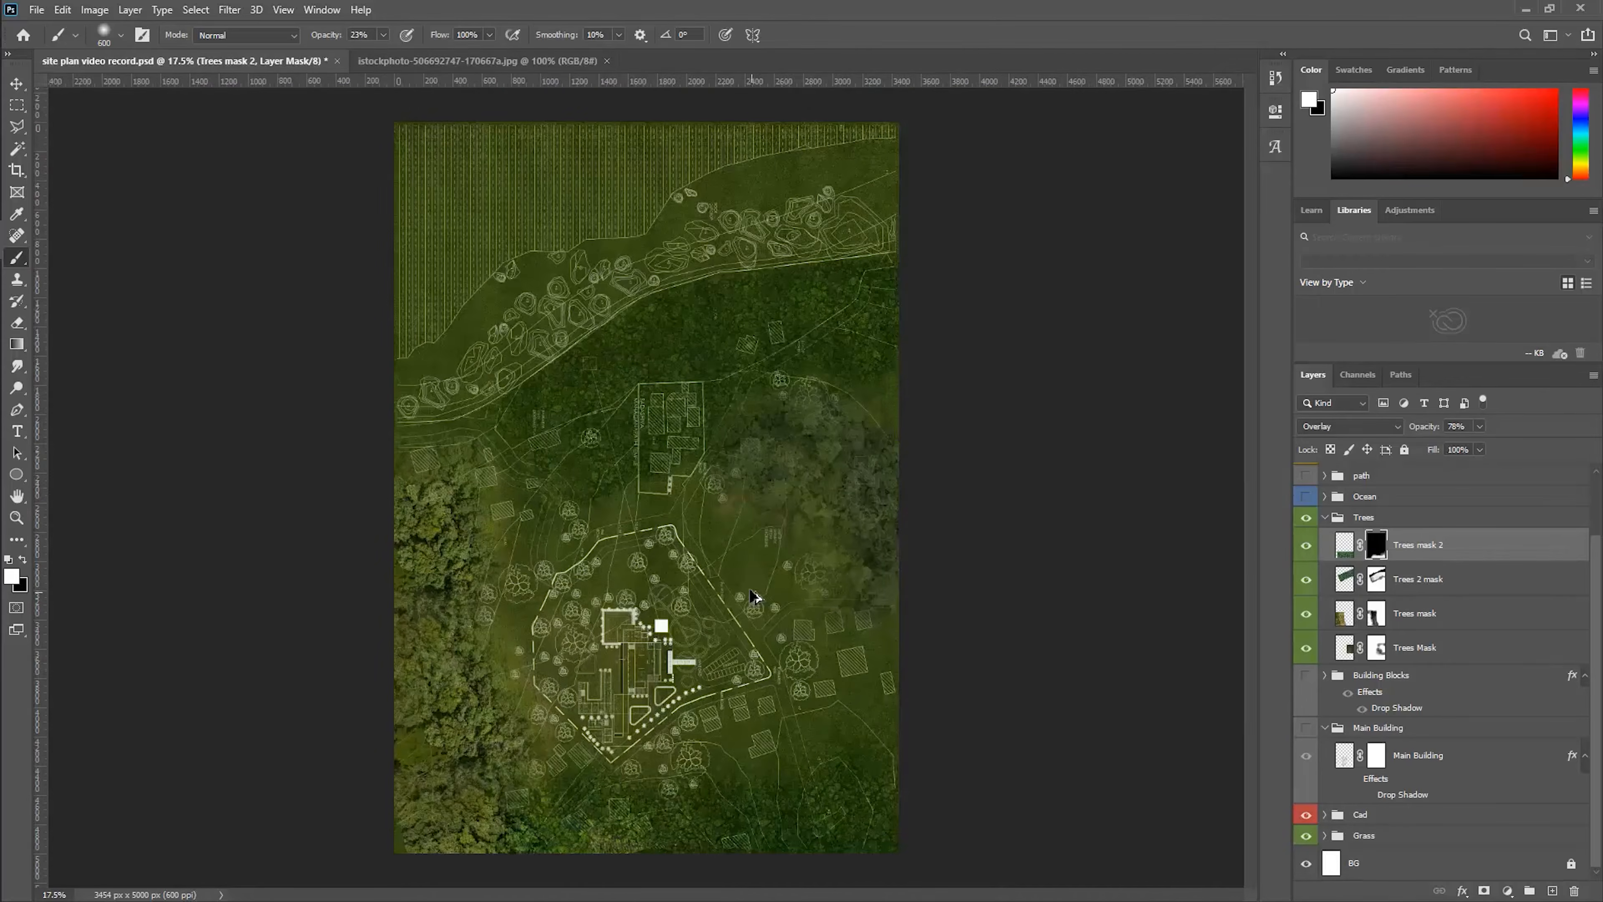
- Add a Black & White adjustment layer with default settings above the rocks group as a tonal check
scroll(1424, 535, up, 3)
click(1425, 509)
click(1507, 891)
click(1503, 768)
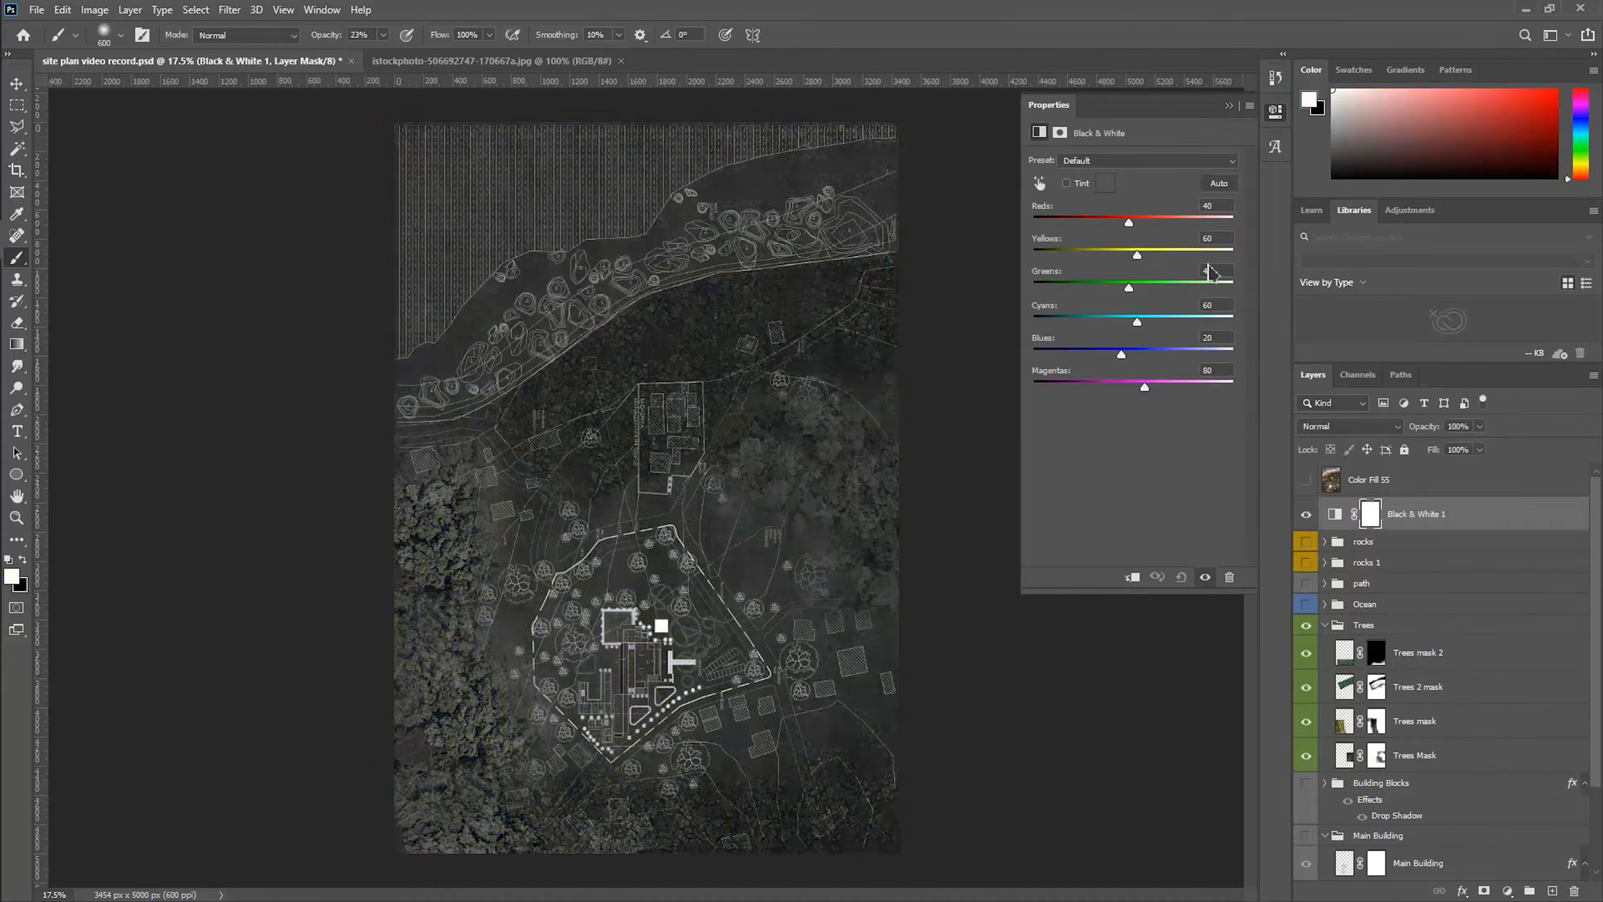
click(1234, 97)
- Add a Levels adjustment clipped to the Trees mask 2 layer and brighten its midtones
click(16, 84)
scroll(751, 847, up, 3)
click(821, 796)
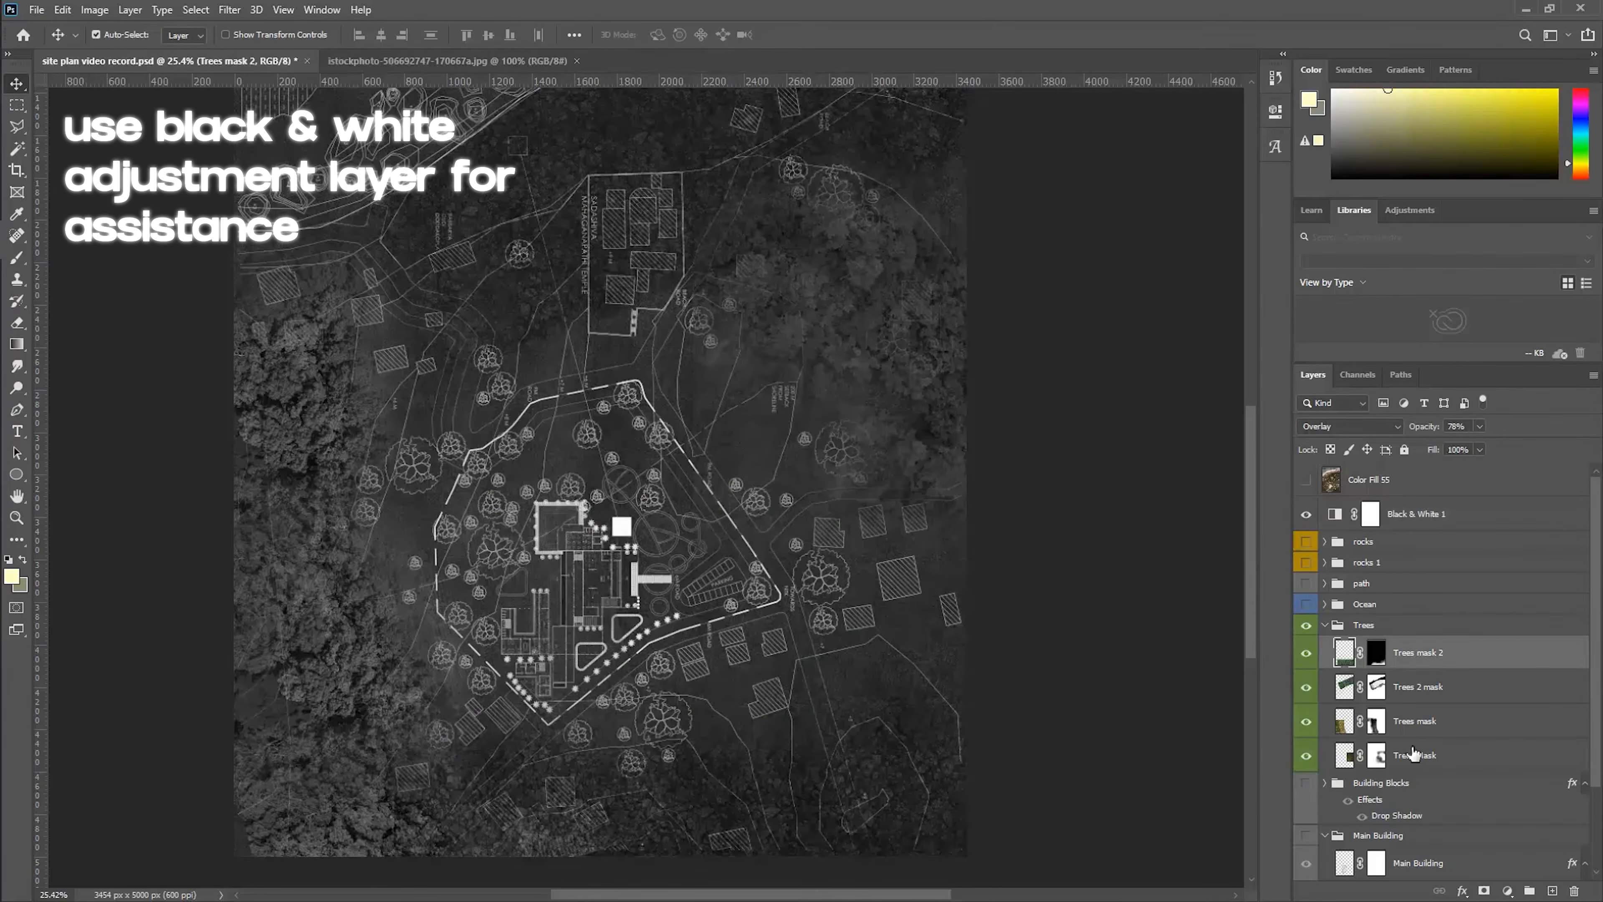
click(1508, 890)
click(1505, 674)
click(1132, 577)
drag(1146, 282, 1125, 282)
- Add a Levels adjustment clipped to the Trees 2 mask layer
click(1445, 720)
click(1507, 891)
click(1505, 674)
click(1132, 577)
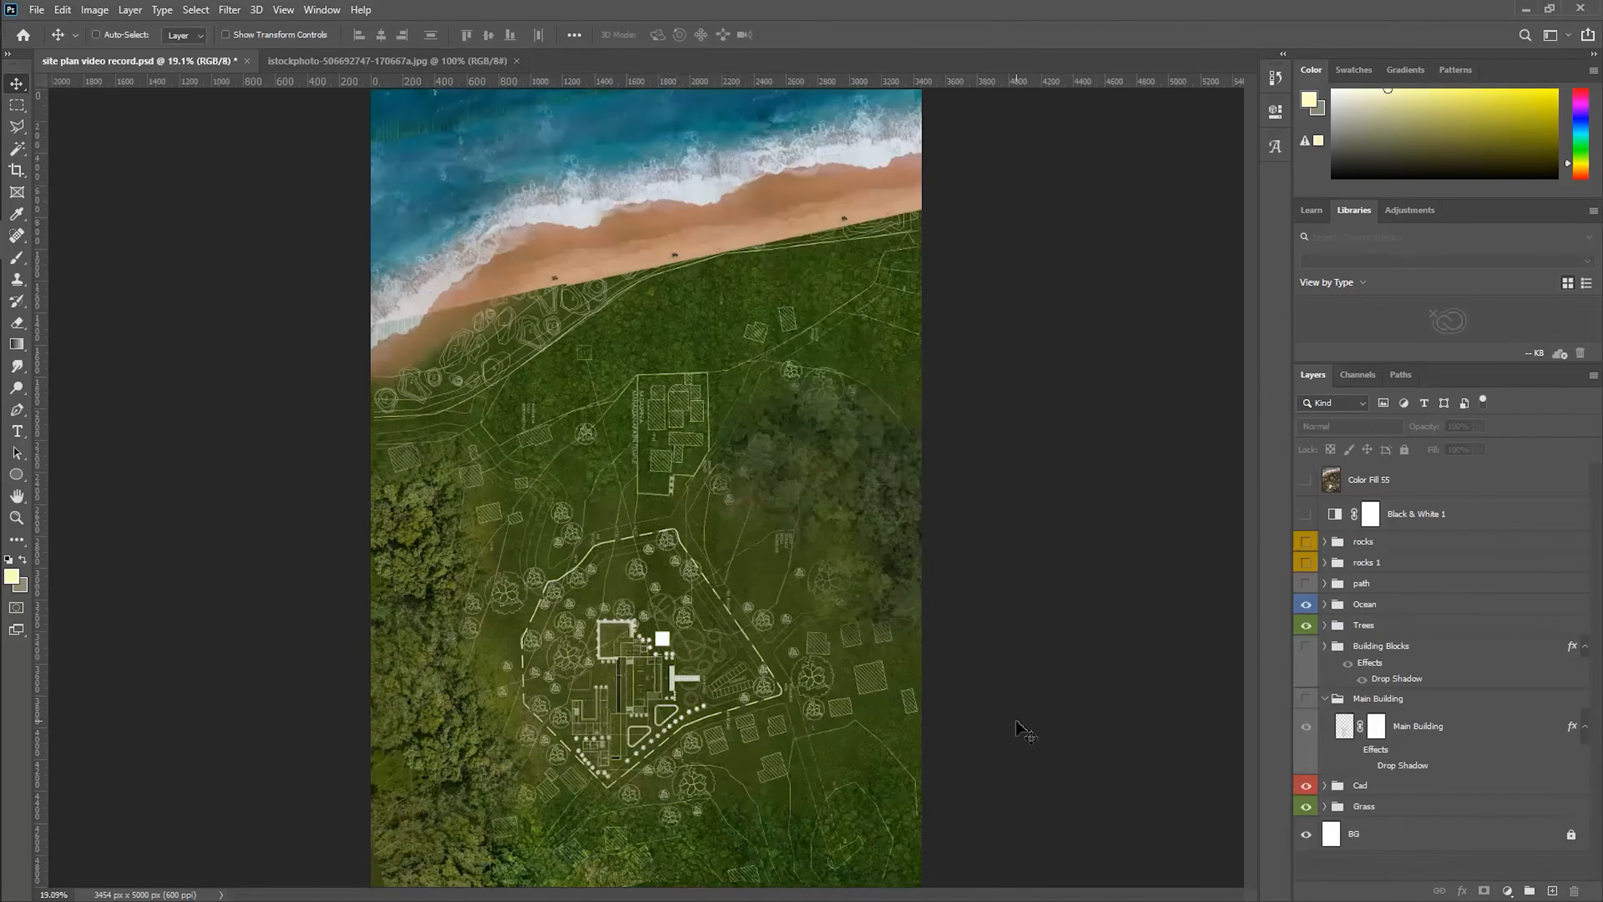
- Add a layer mask to the Ocean layer
scroll(544, 133, up, 5)
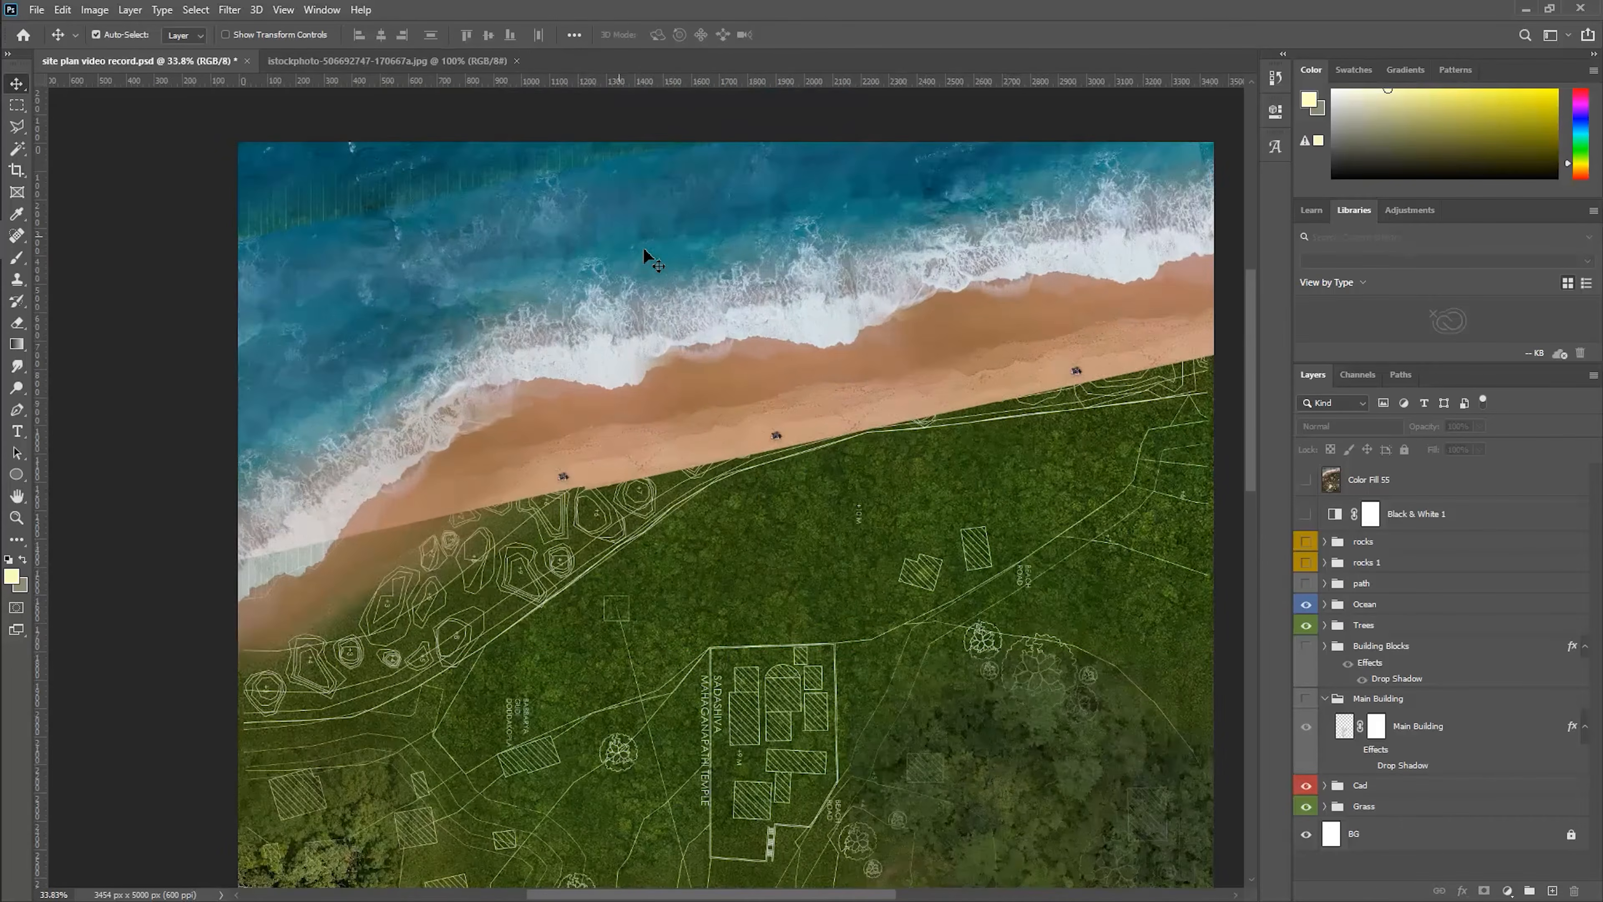
drag(642, 246, 673, 305)
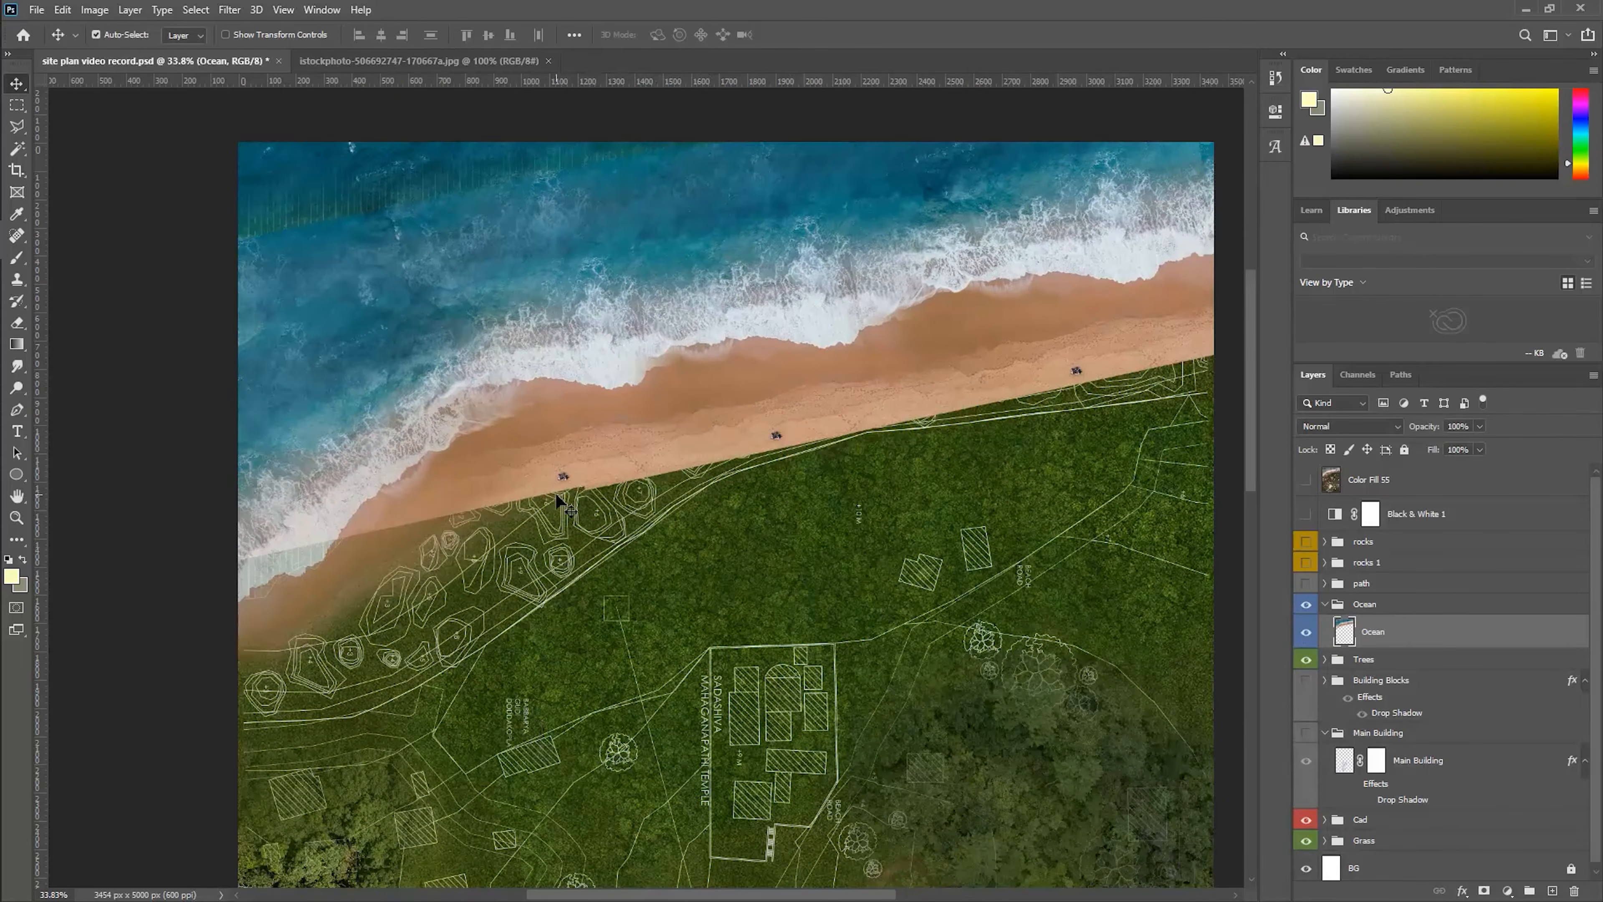
click(1485, 891)
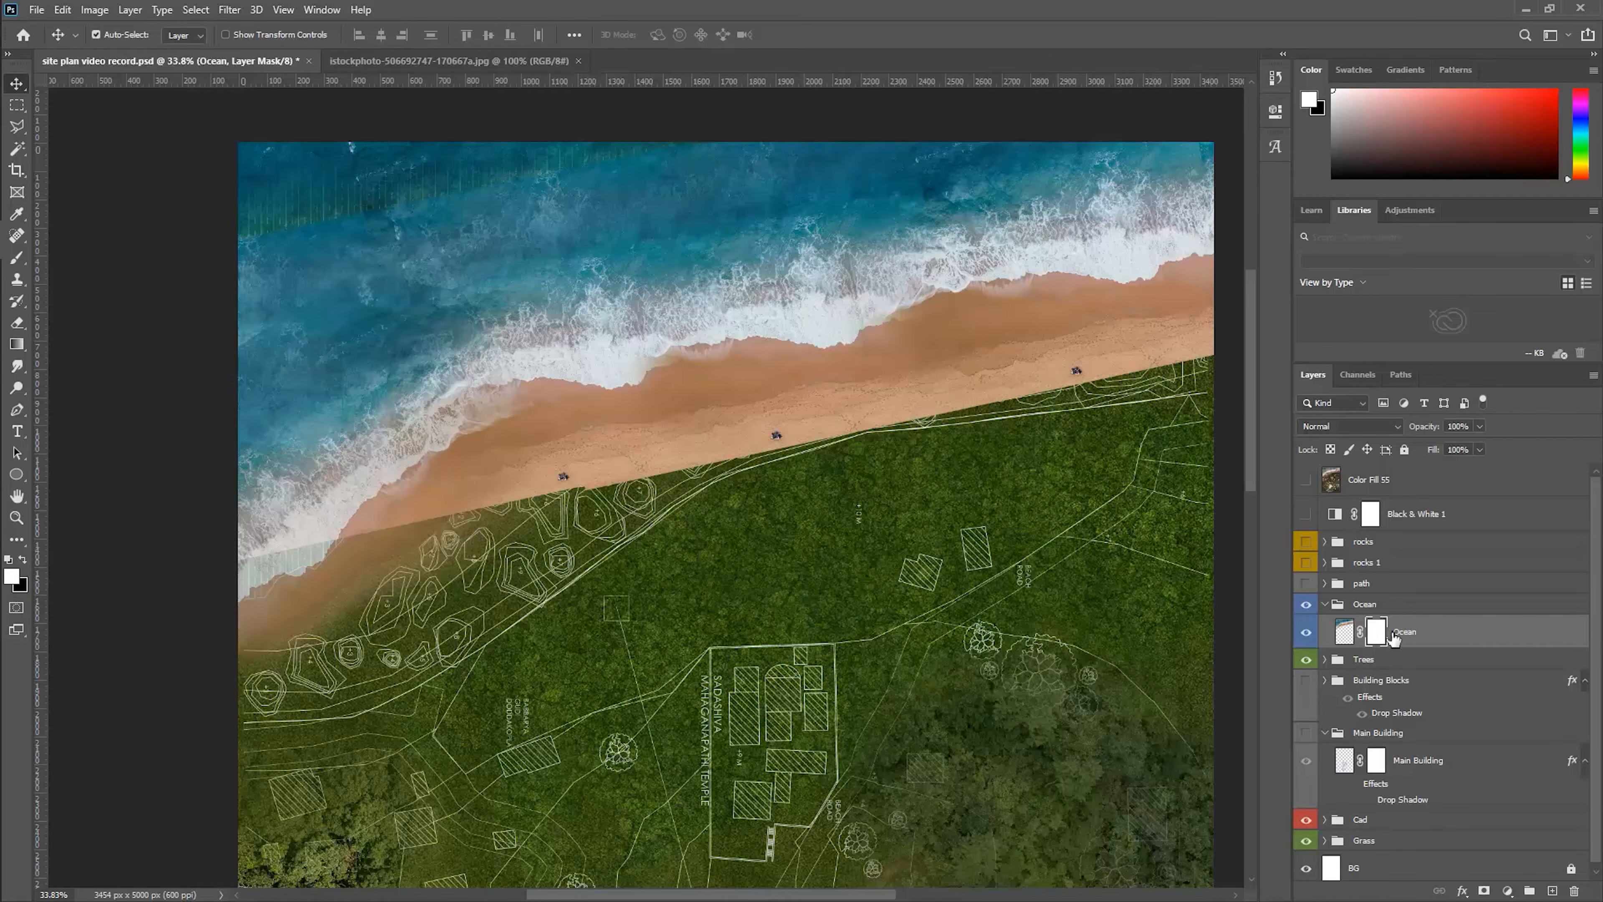
- Make the rocks 1 and rocks groups visible along the shoreline
click(1325, 563)
click(1324, 563)
click(1306, 561)
click(1306, 542)
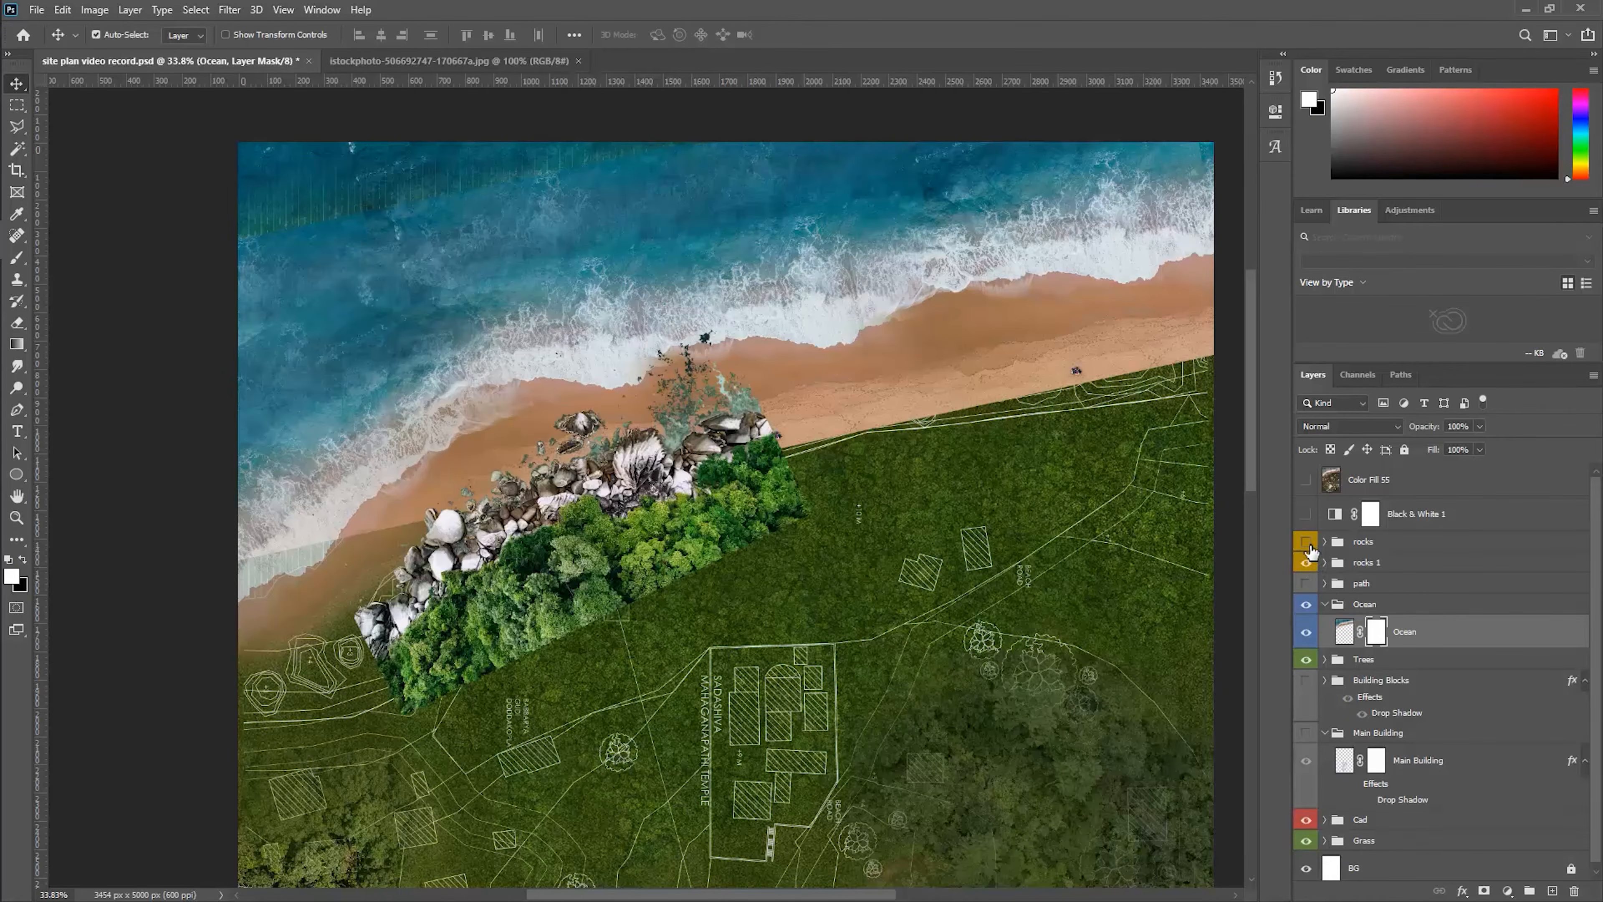
key(ctrl+0)
scroll(834, 208, up, 6)
click(1306, 562)
- Move the rocks and rocks 1 groups together below the path group in the layer order
click(1401, 563)
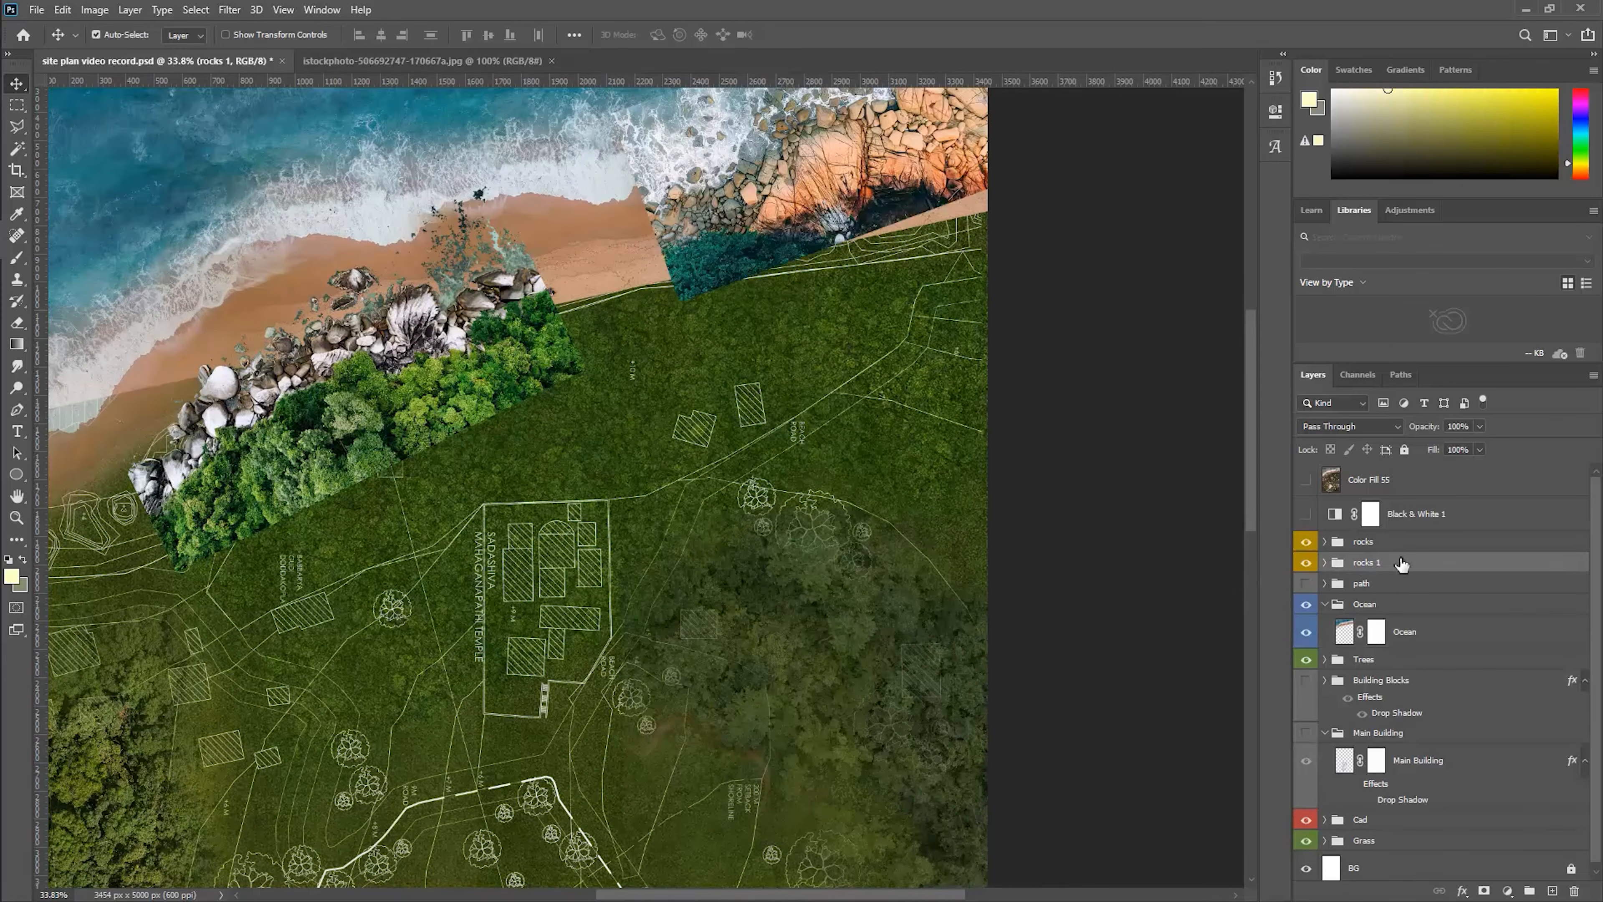
shift+click(1416, 544)
drag(1420, 572, 1398, 586)
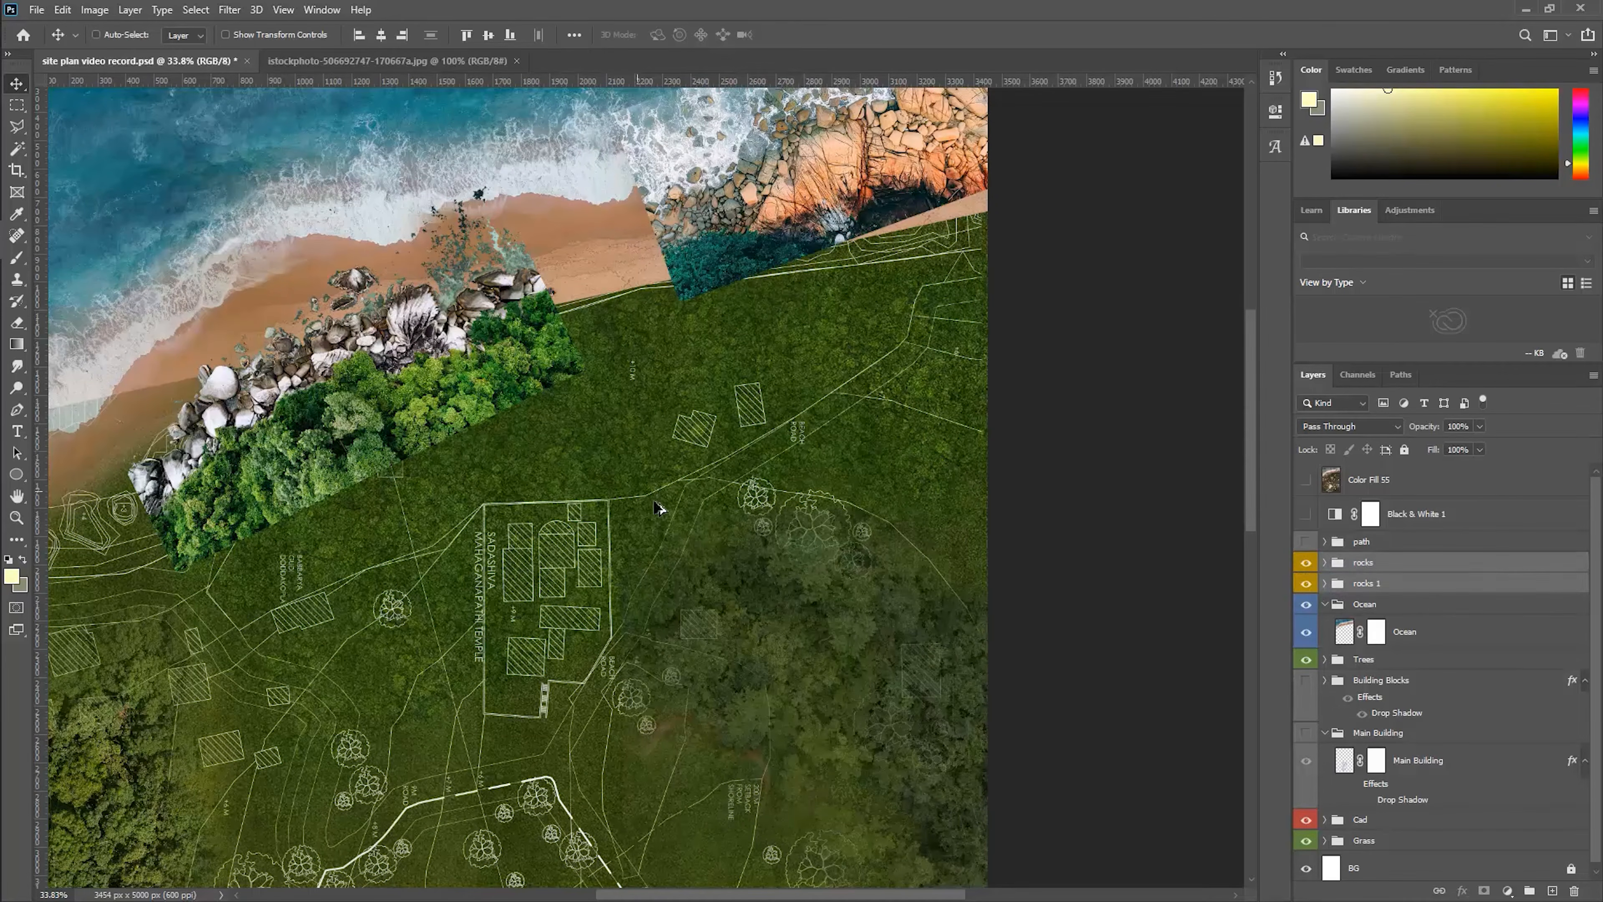
- Add layer masks to the Rocks 1 and Rocks 2 mask image layers
key(ctrl+0)
ctrl+click(643, 463)
click(1485, 891)
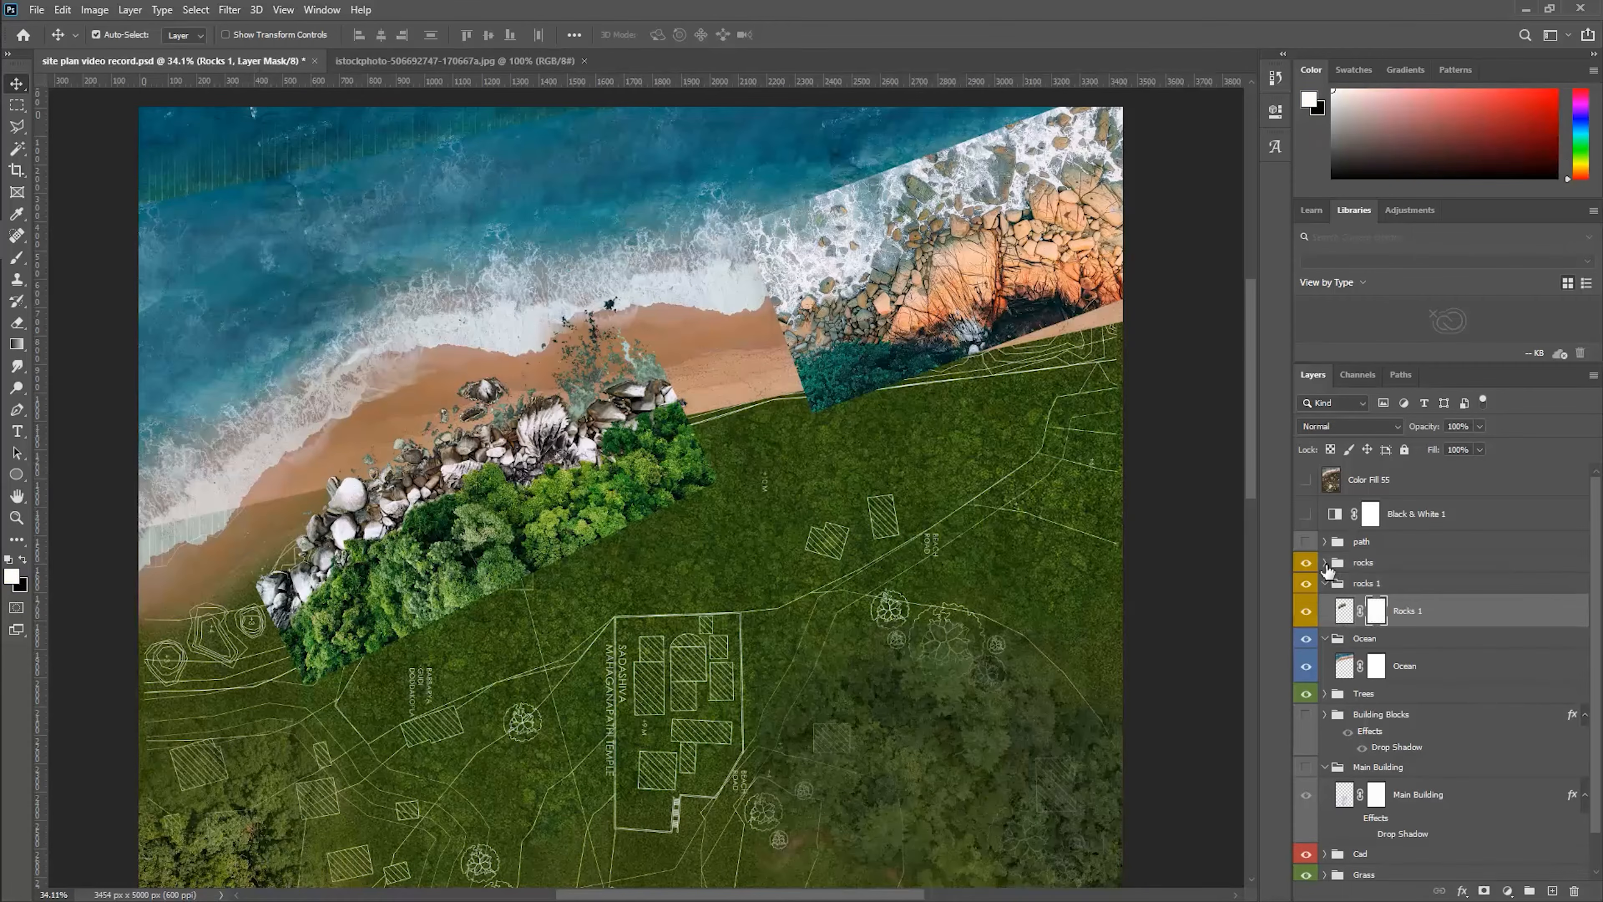
key(d)
- Paint on the Rocks 1 mask to hide the outer tree belt and the debris over the beach, raising brush opacity to 100%
click(1376, 645)
key(b)
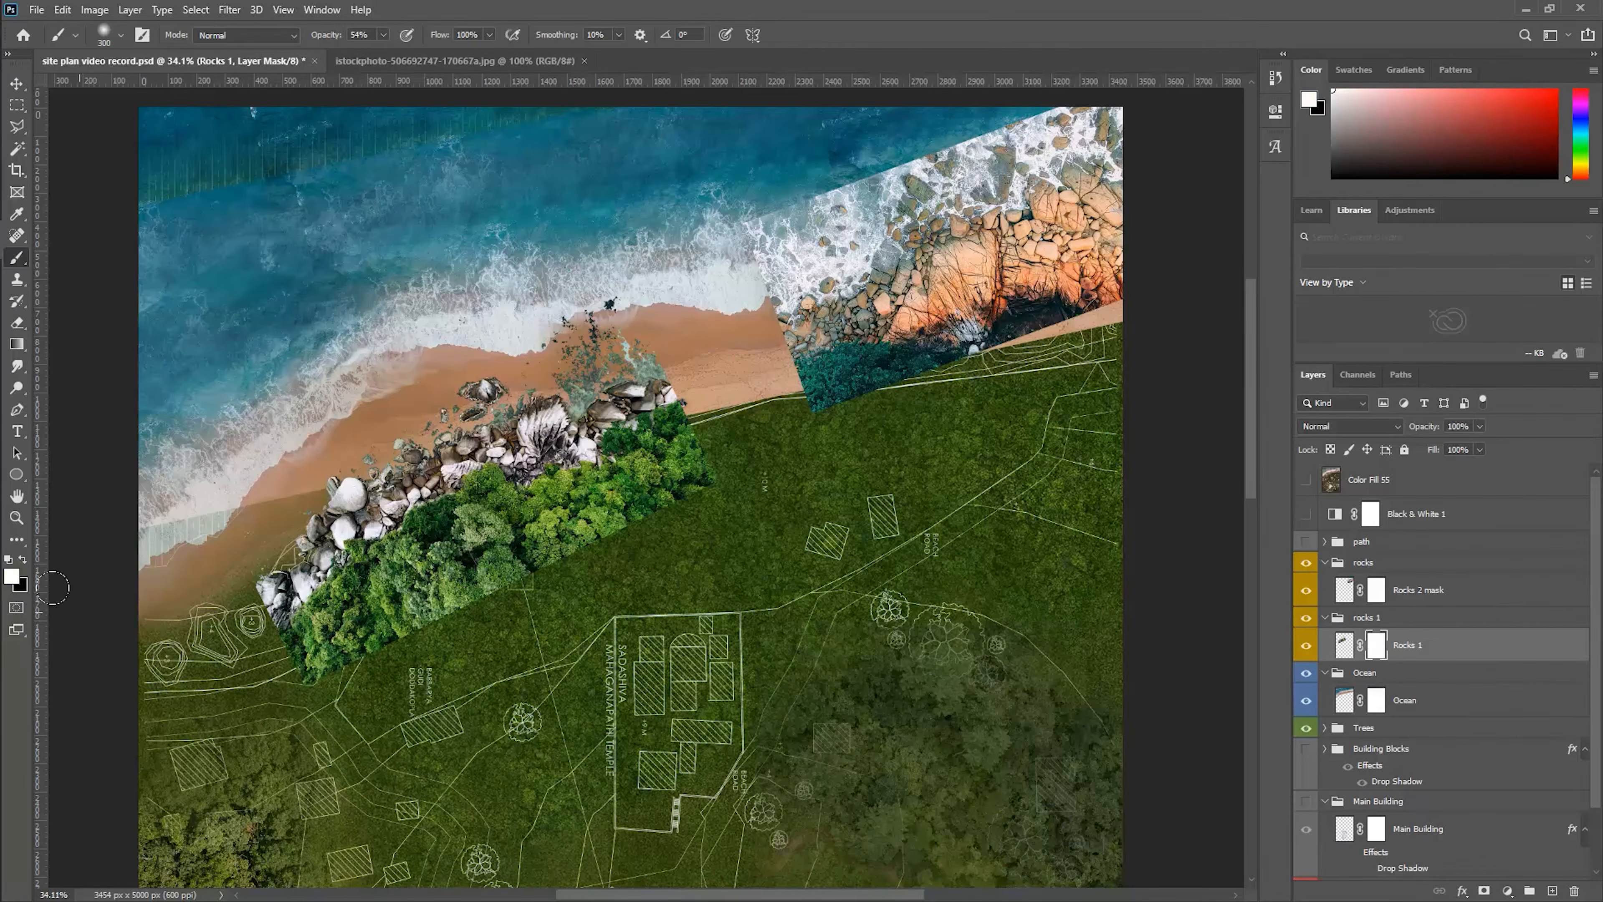
drag(391, 51, 357, 53)
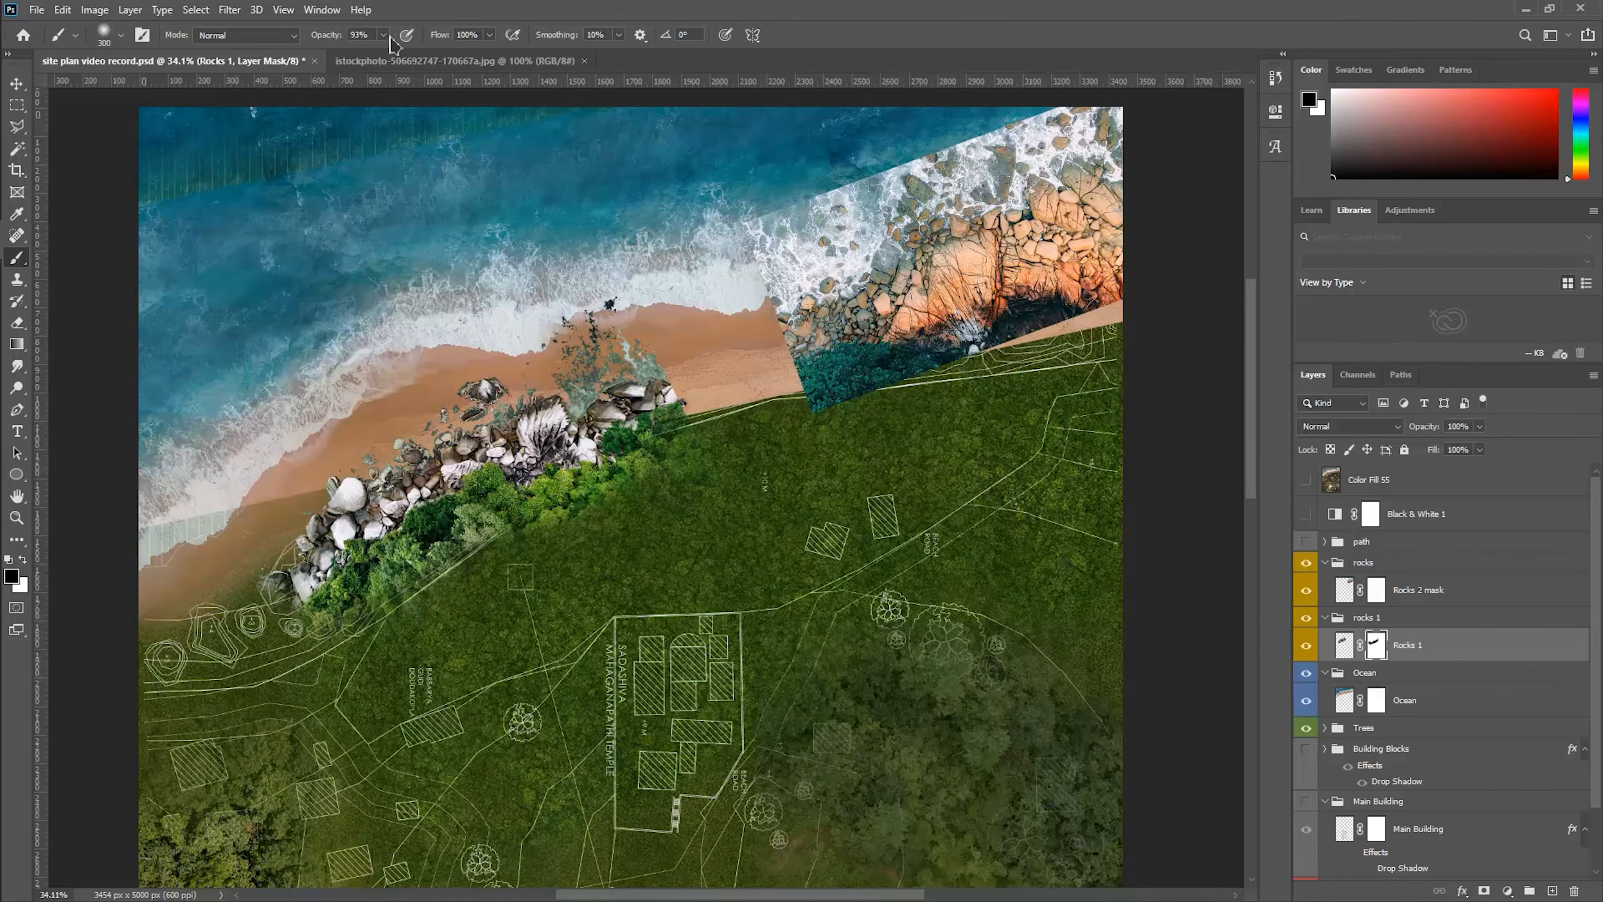
drag(605, 329, 568, 369)
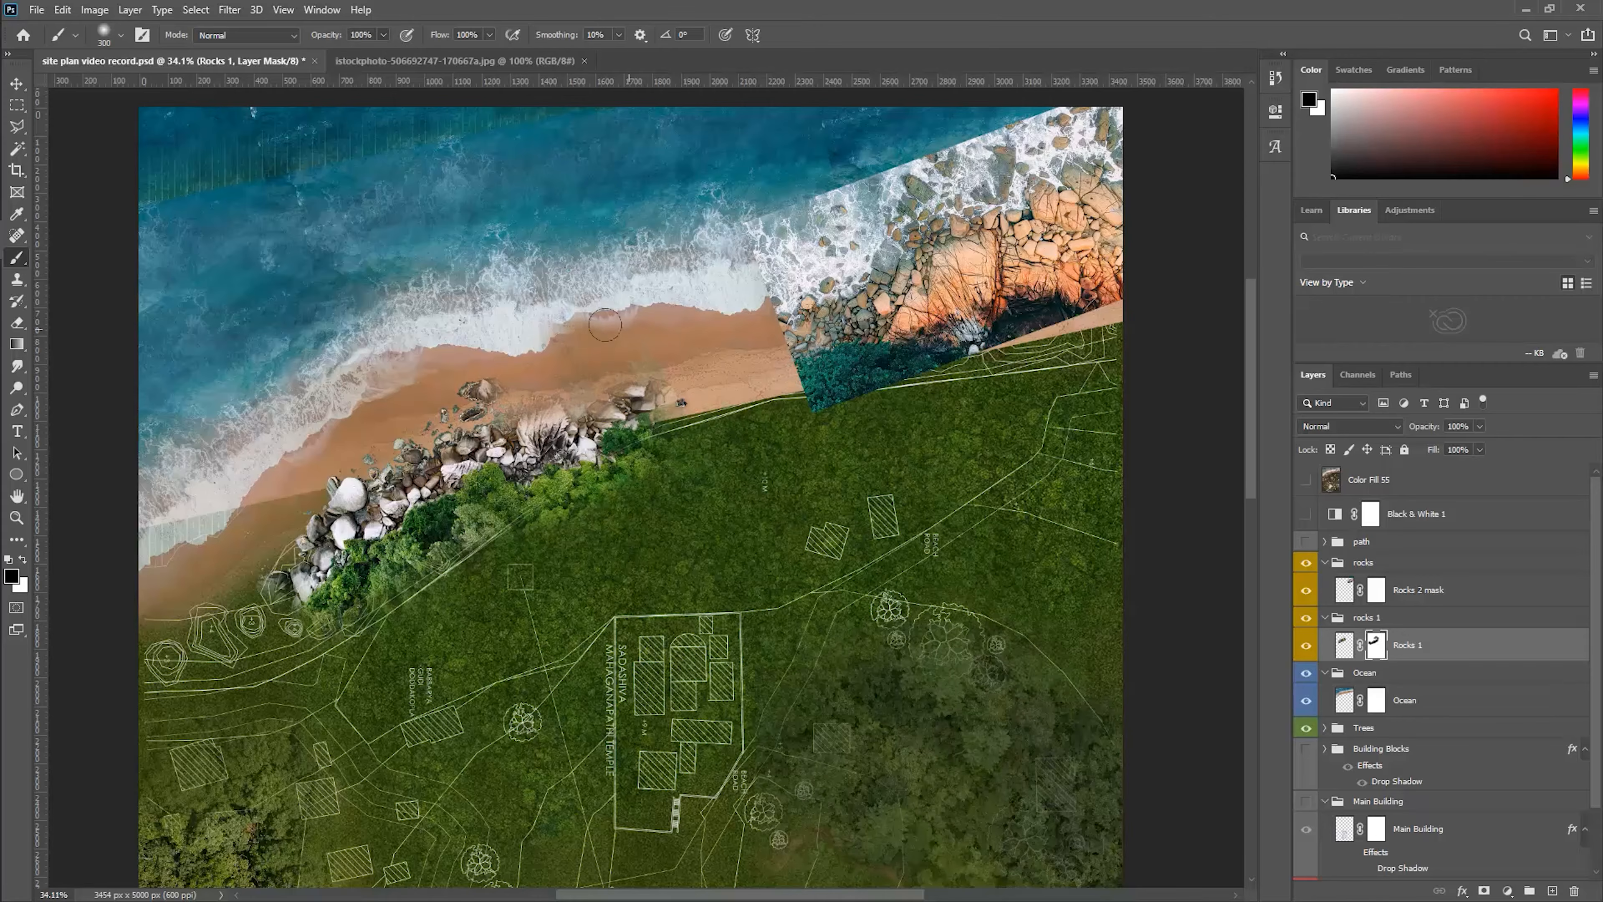
- Refine the Rocks 1 mask with a smaller brush at varied opacity, softening the rock edges against the sand and greenery
scroll(373, 474, up, 5)
key(bracketleft)
key(bracketleft)
key(bracketleft)
key(bracketleft)
scroll(505, 383, down, 3)
click(559, 455)
mouse_move(383, 35)
mouse_down()
mouse_move(350, 52)
mouse_move(365, 53)
mouse_up()
drag(569, 452, 616, 410)
drag(378, 489, 404, 421)
scroll(562, 519, up, 1)
mouse_move(790, 466)
mouse_down()
mouse_move(562, 519)
mouse_move(507, 567)
mouse_up()
scroll(562, 519, down, 6)
- Paint on the Rocks 2 mask at 60% brush opacity to blend the orange rocks' image edges into the ocean and beach
click(1376, 590)
scroll(877, 362, up, 3)
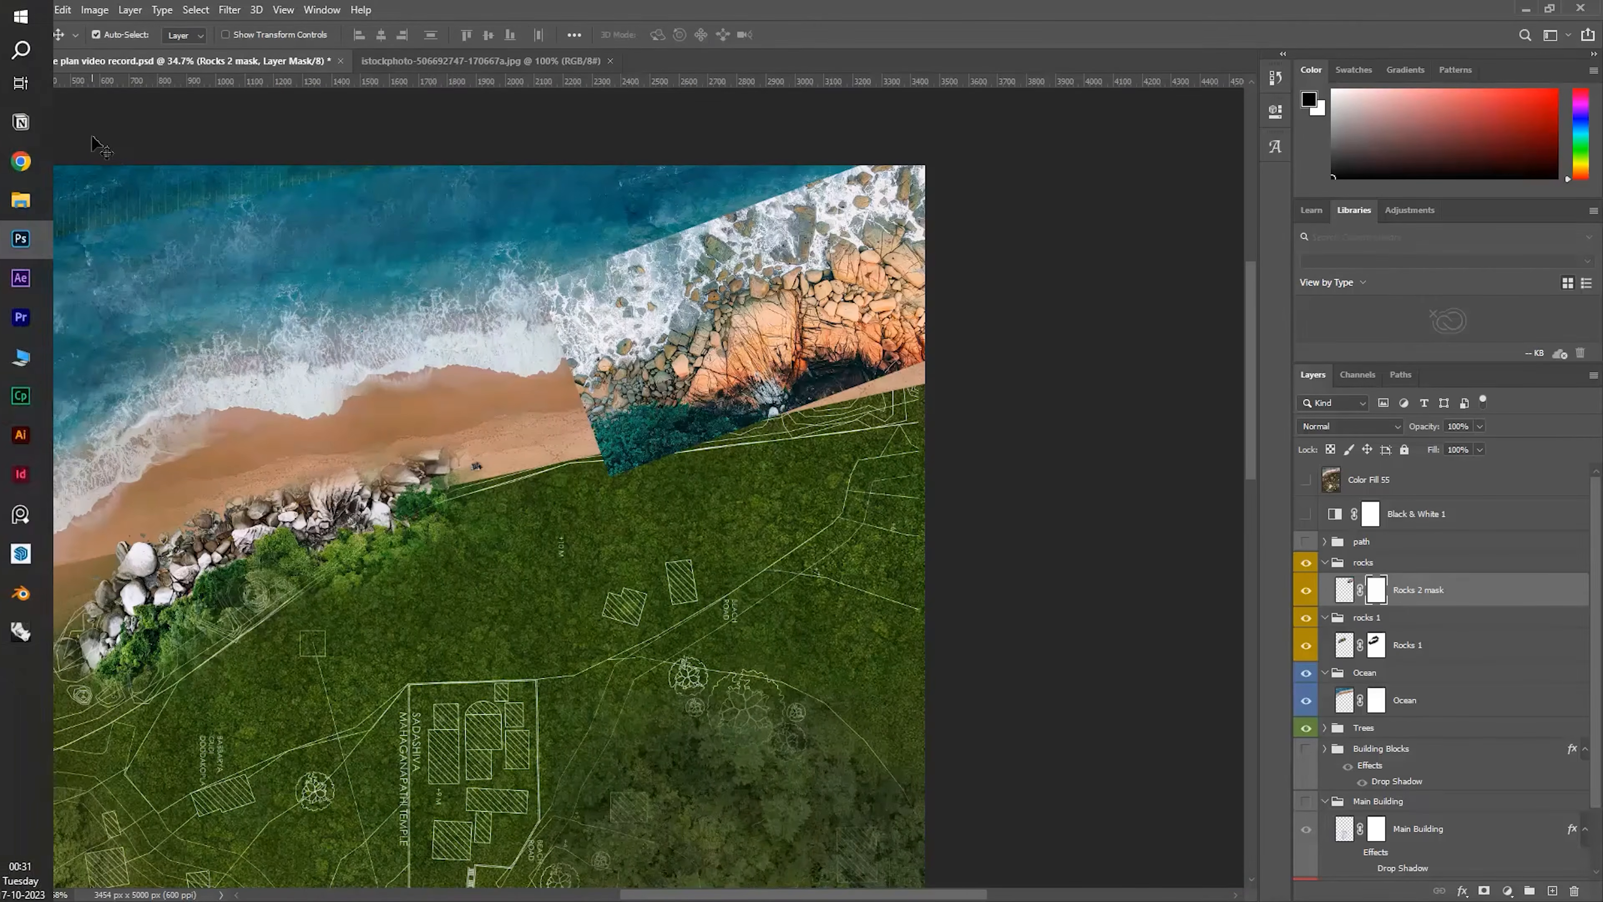
drag(384, 35, 435, 54)
drag(555, 291, 644, 243)
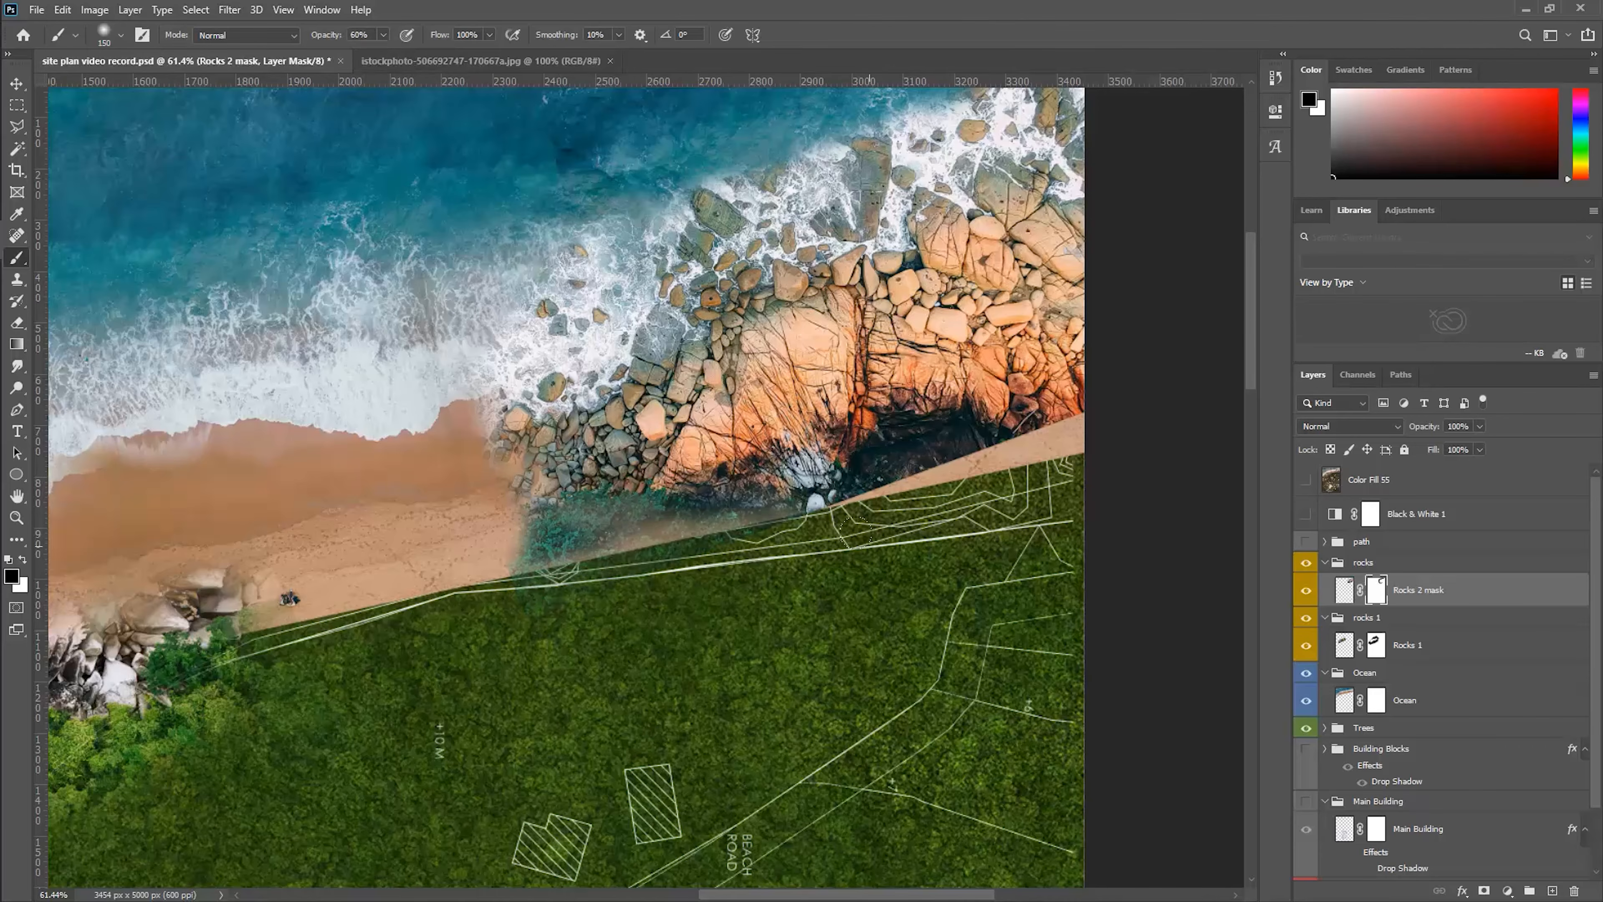
- Fade the dark area beneath the orange rocks into the sand on the Rocks 2 mask, lowering the brush opacity to 38%
drag(843, 478, 1056, 407)
drag(384, 35, 367, 53)
drag(1023, 430, 769, 497)
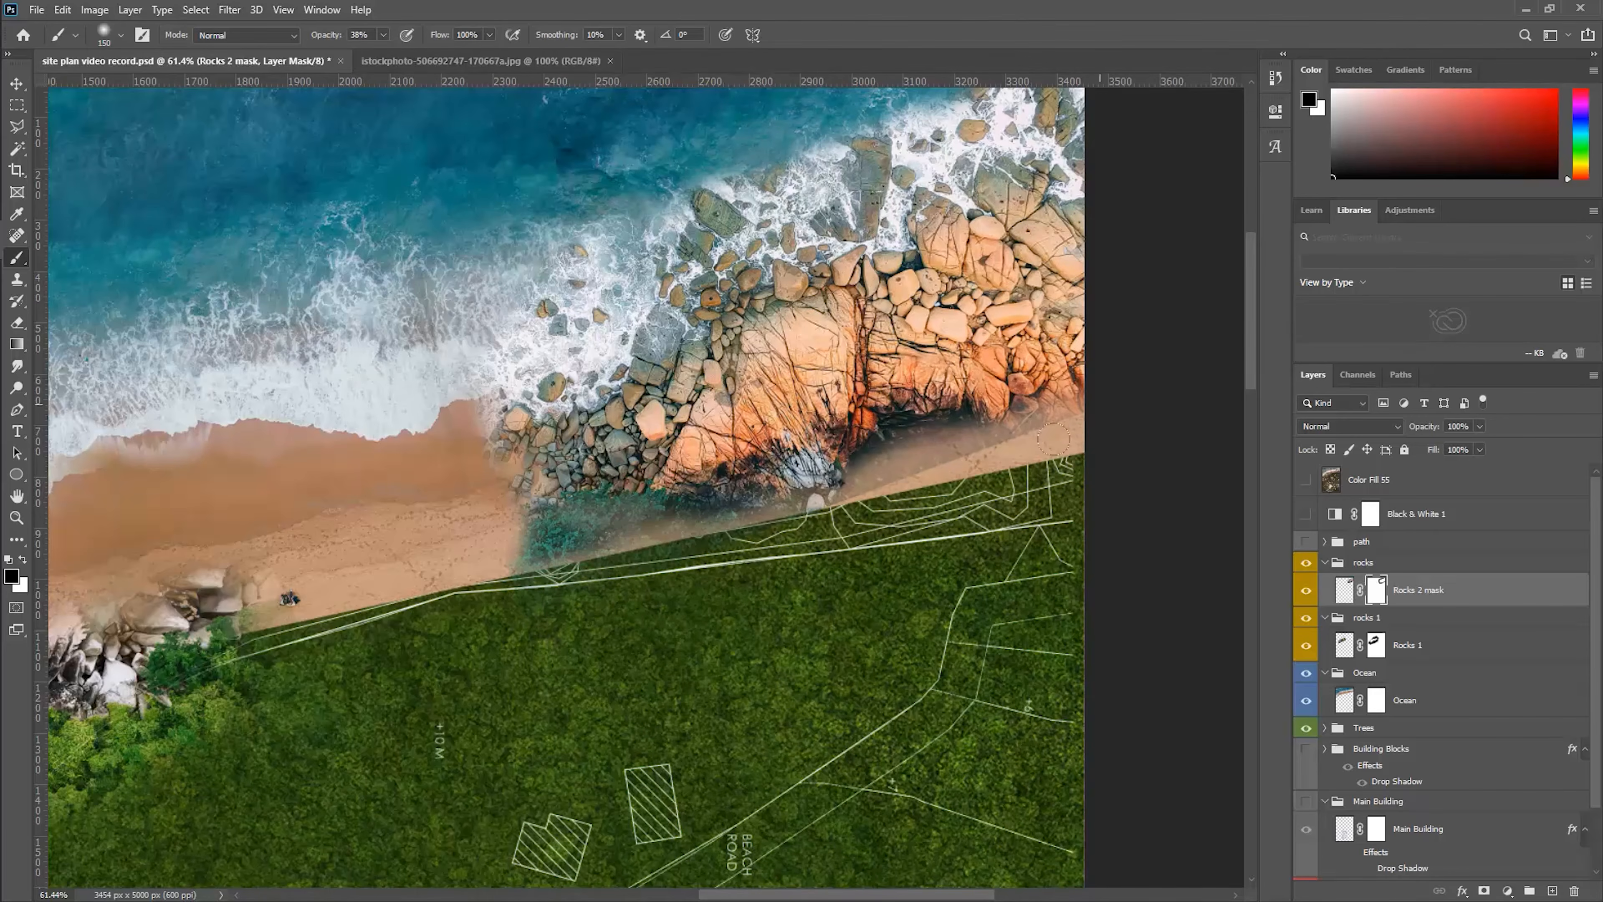
- Clean up the lower edge of the orange rocks on the Rocks 2 mask with a much smaller brush at 100% opacity
scroll(863, 442, down, 6)
scroll(922, 248, up, 2)
scroll(1012, 242, up, 3)
key(bracketleft)
key(bracketleft)
key(bracketleft)
key(bracketleft)
key(bracketleft)
key(bracketleft)
key(bracketleft)
key(bracketleft)
key(bracketleft)
key(bracketleft)
mouse_move(555, 392)
mouse_down()
mouse_move(915, 266)
mouse_move(547, 393)
mouse_move(461, 455)
mouse_up()
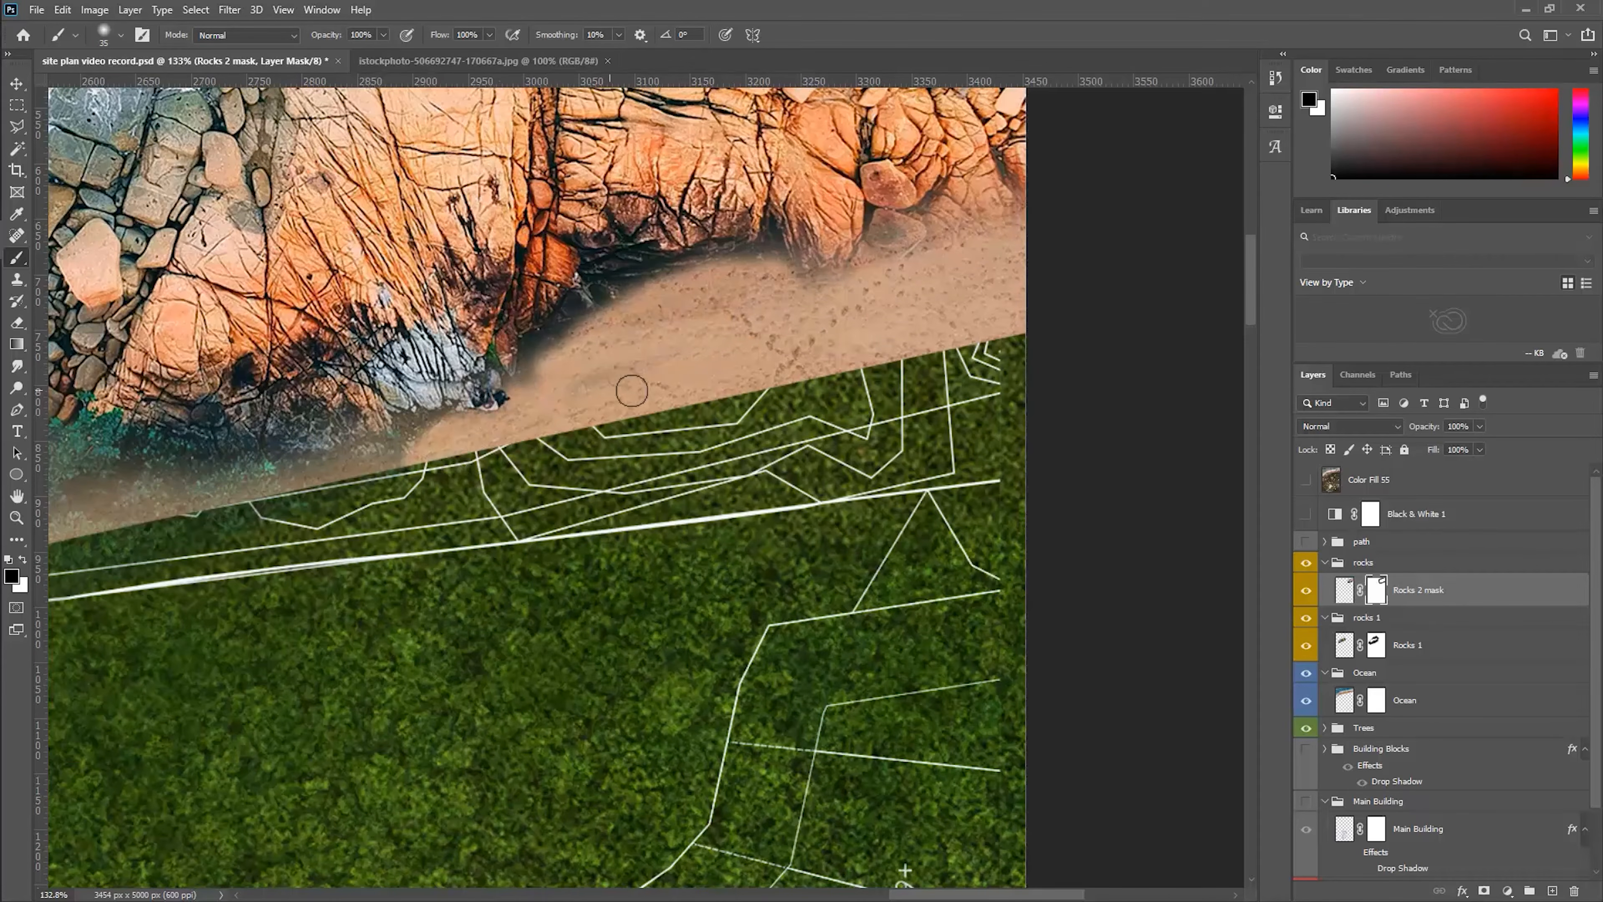
scroll(631, 390, down, 8)
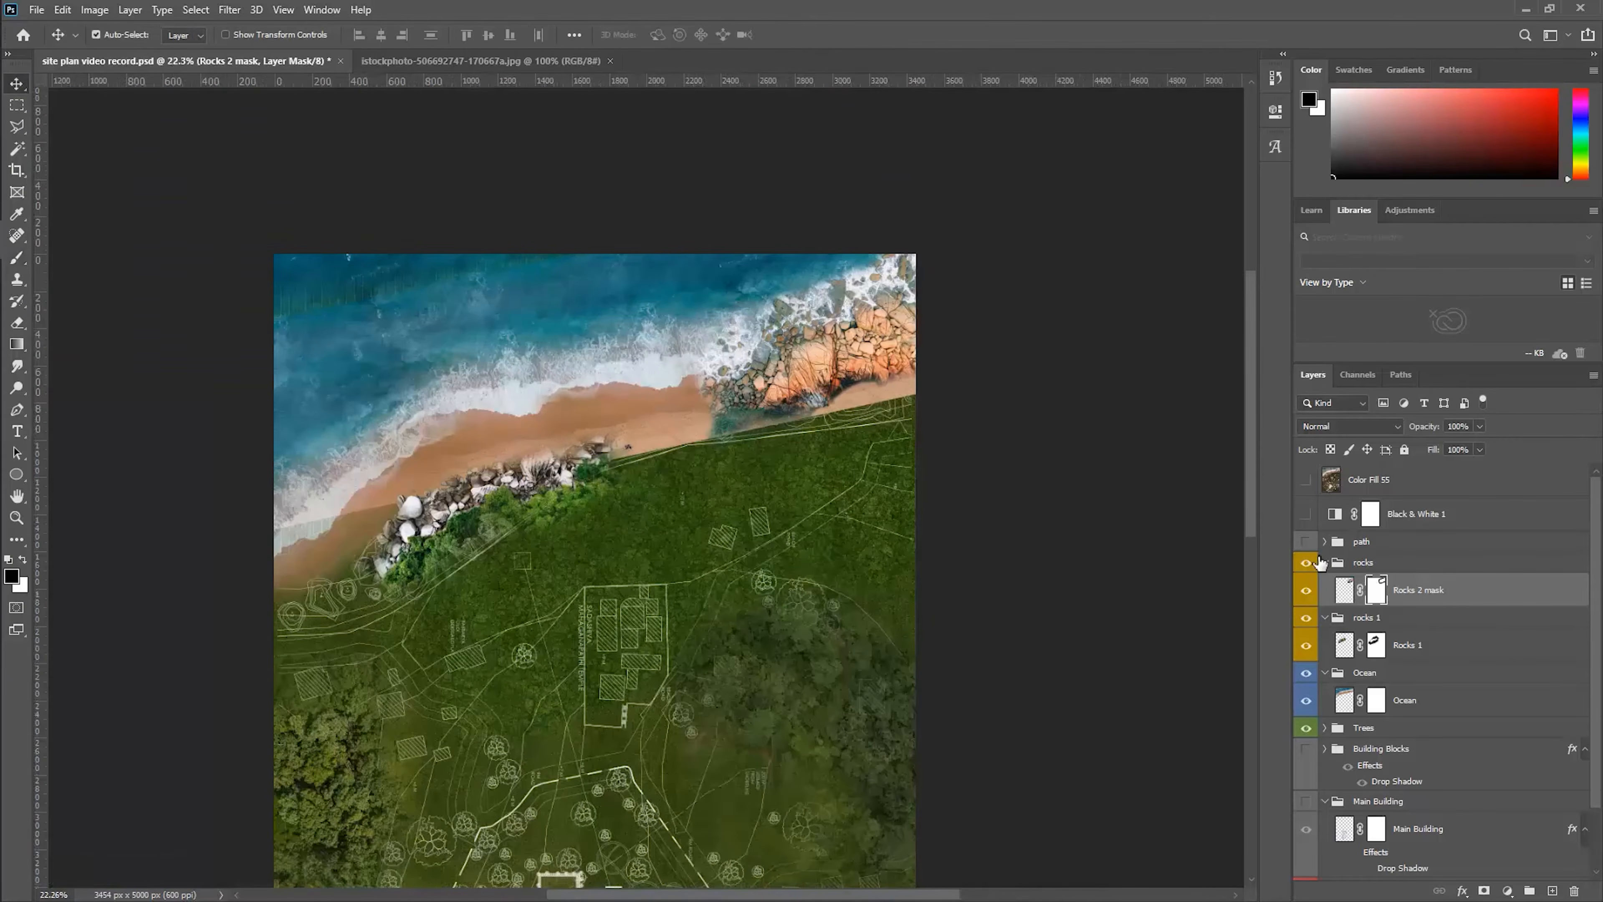
- Show the Black & White adjustment layer and add a Levels adjustment clipped to the Rocks 1 layer
click(1071, 388)
scroll(383, 570, up, 1)
scroll(623, 286, down, 2)
click(576, 306)
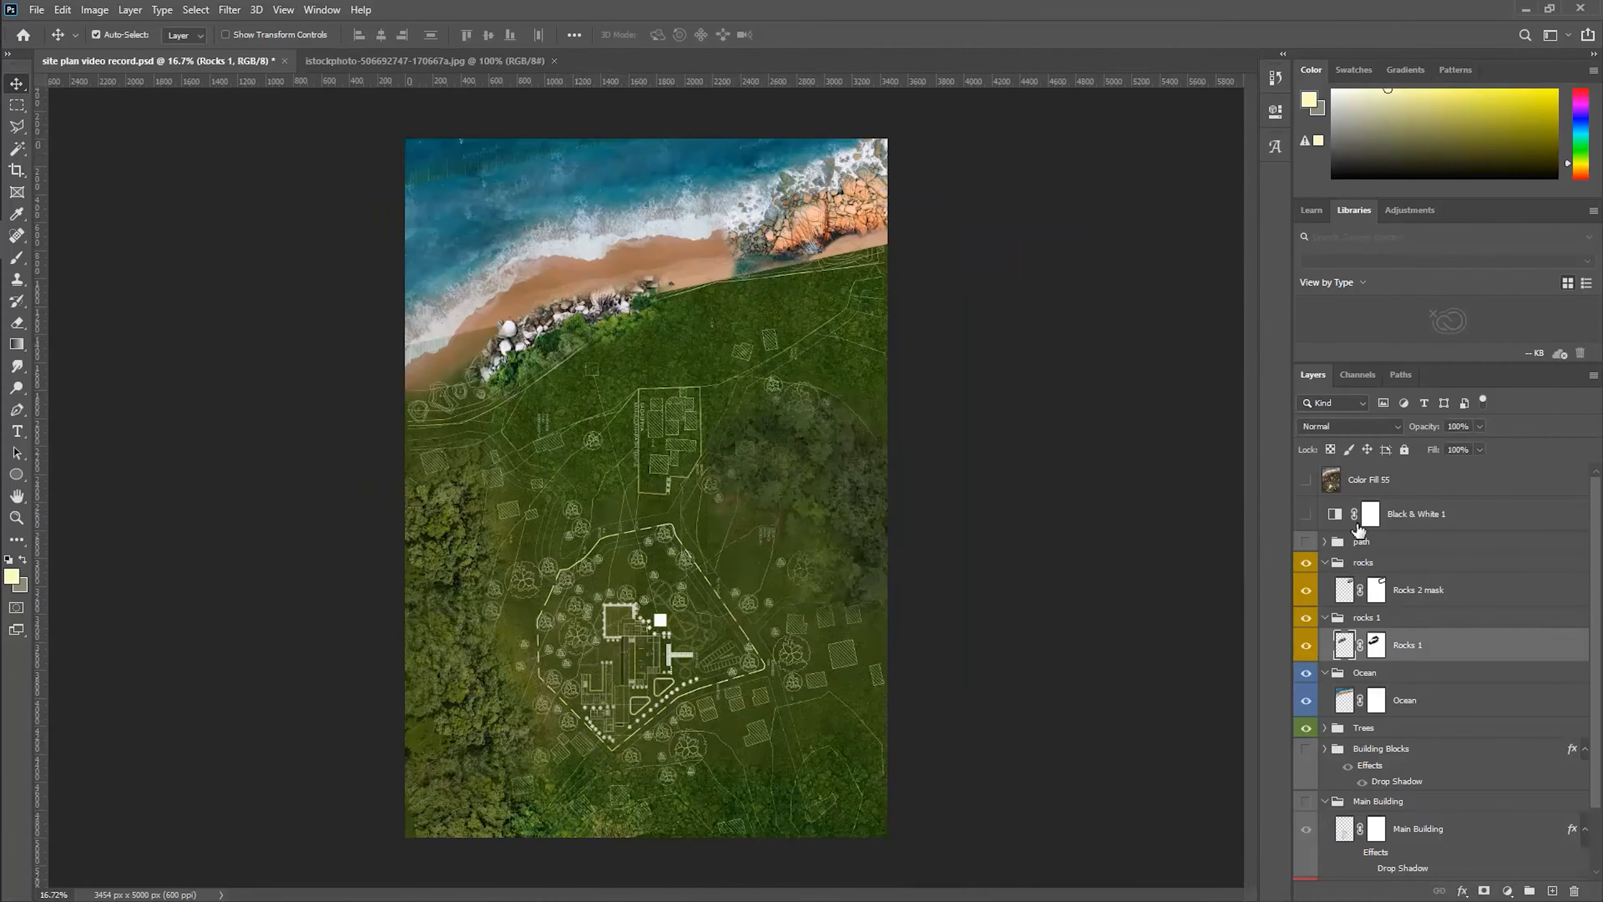
click(1306, 514)
scroll(559, 293, up, 3)
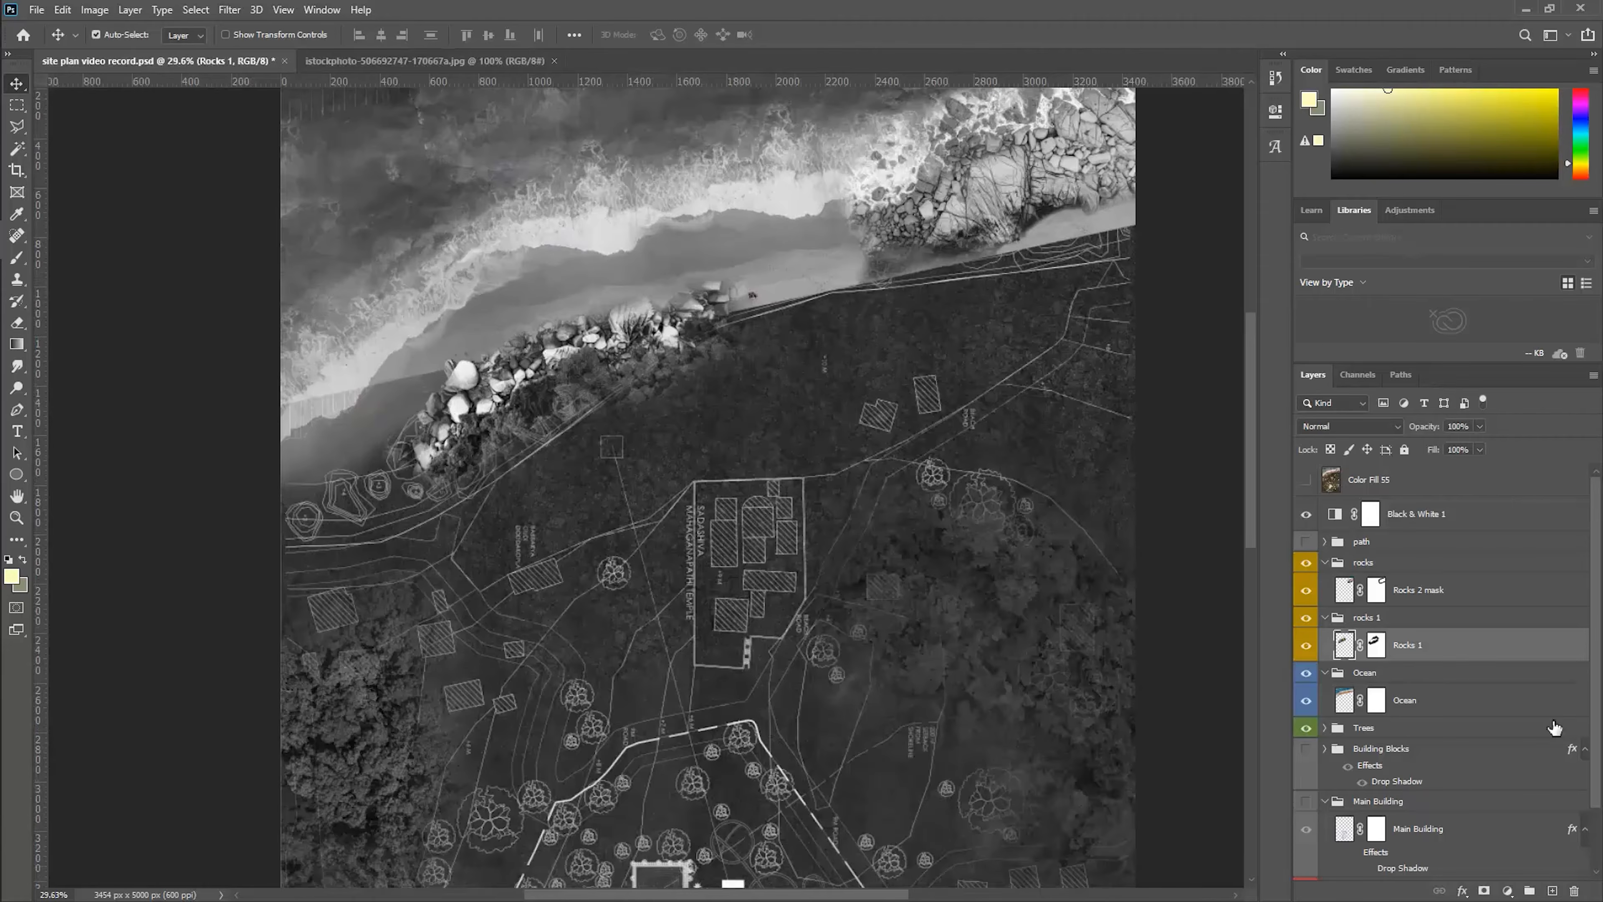
click(1507, 891)
click(1483, 667)
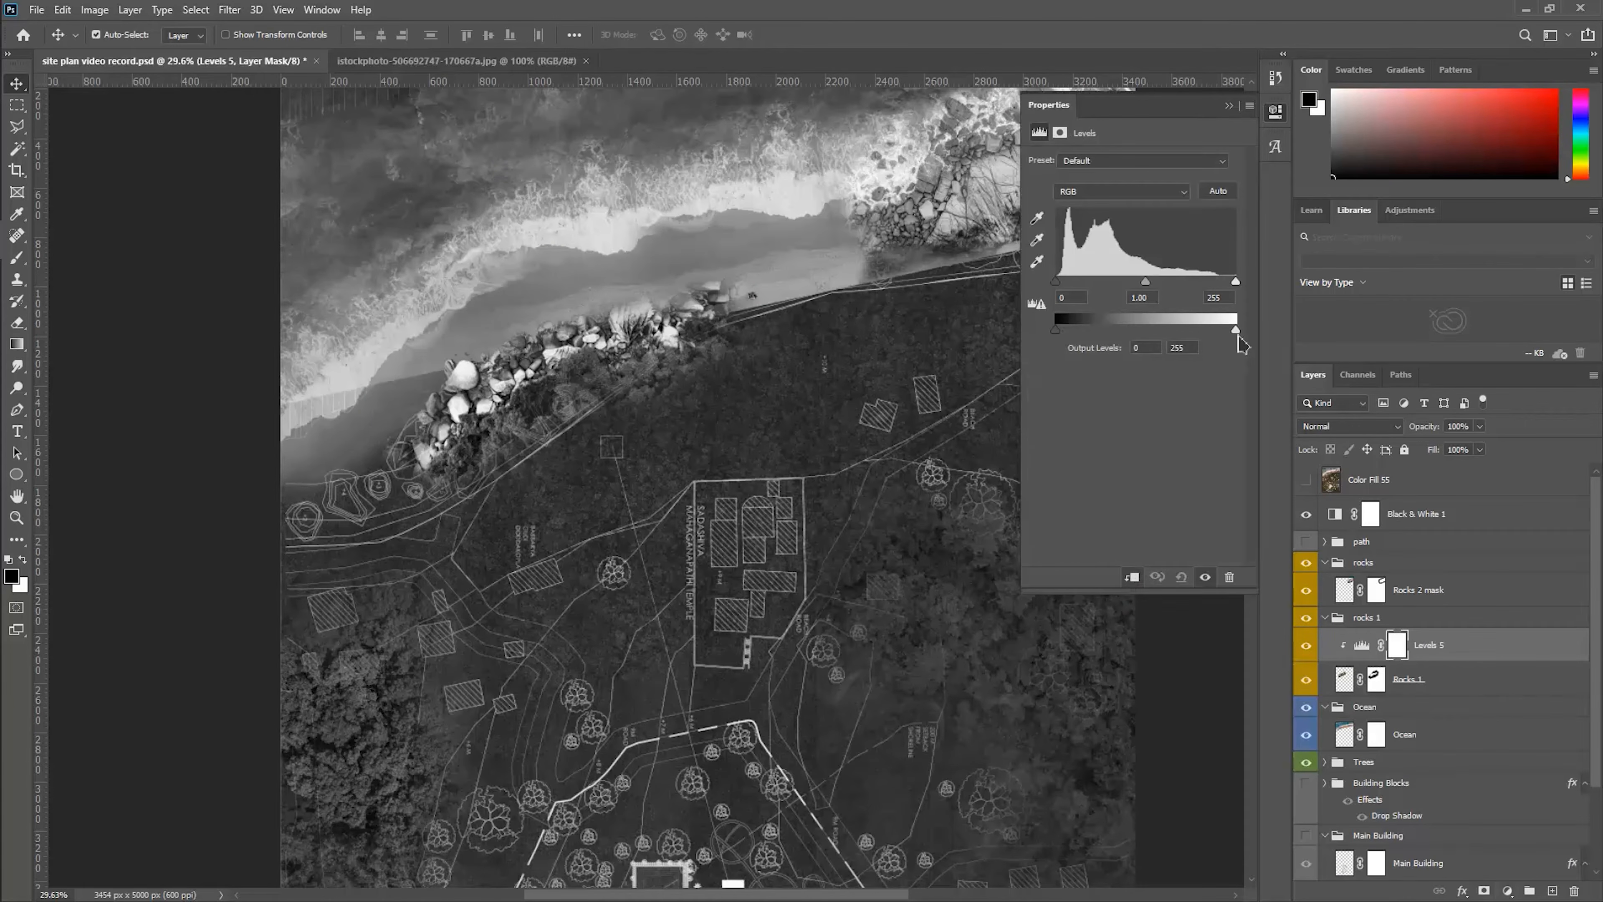
- Lower the output white level of the Rocks 1 Levels adjustment and add a new Levels adjustment above Rocks 2 mask
drag(1235, 331, 1207, 330)
click(1228, 107)
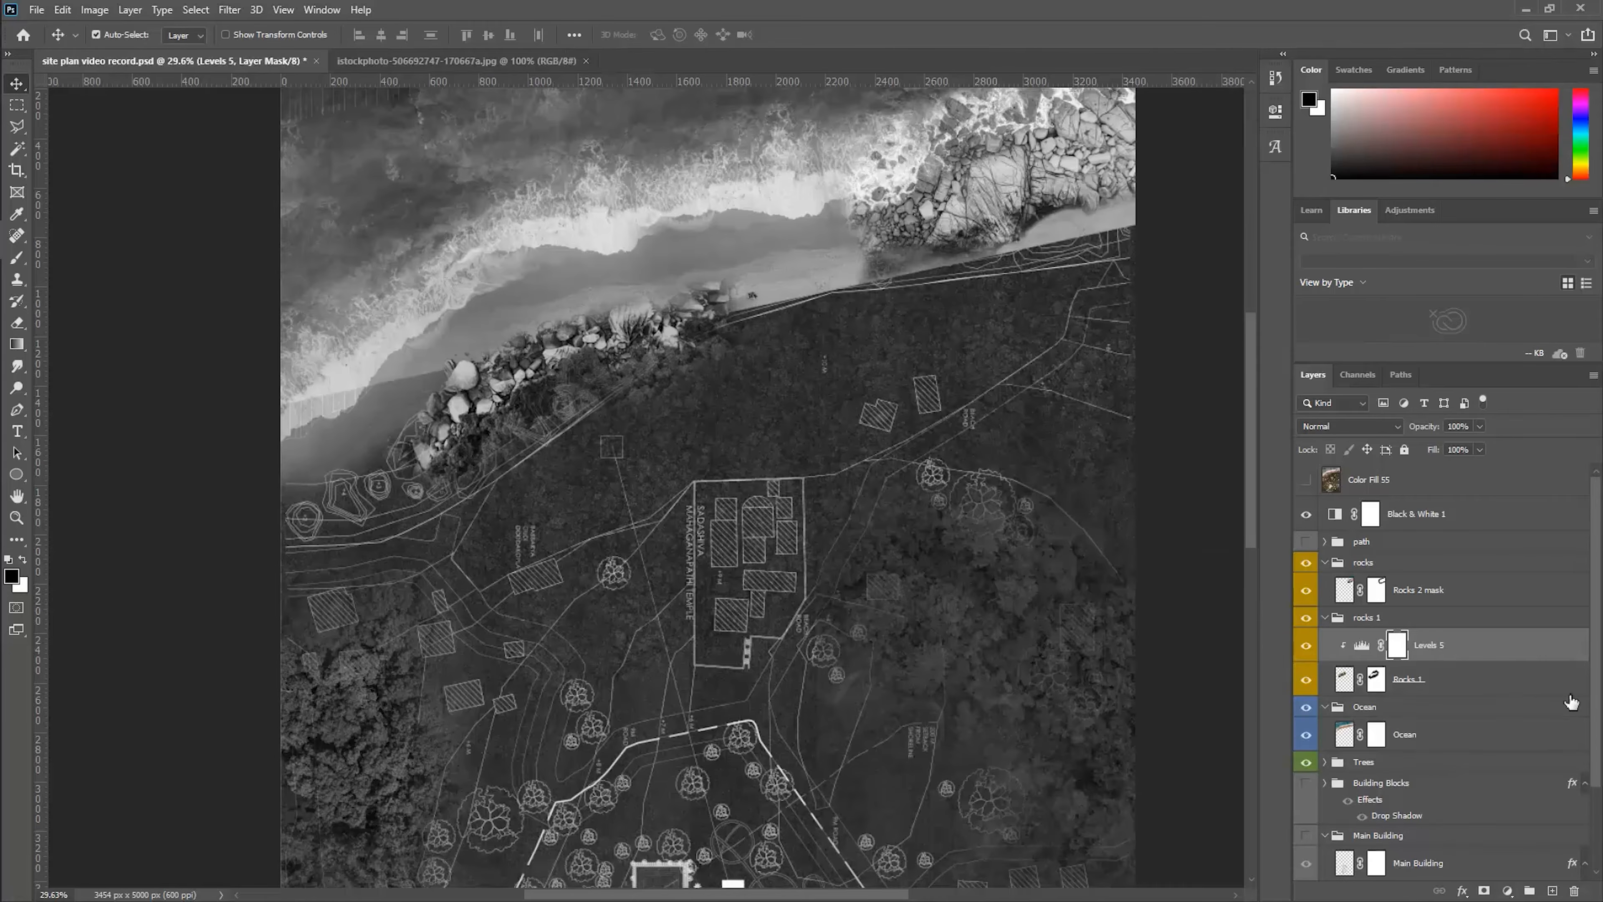
click(1441, 597)
click(1507, 890)
click(1486, 667)
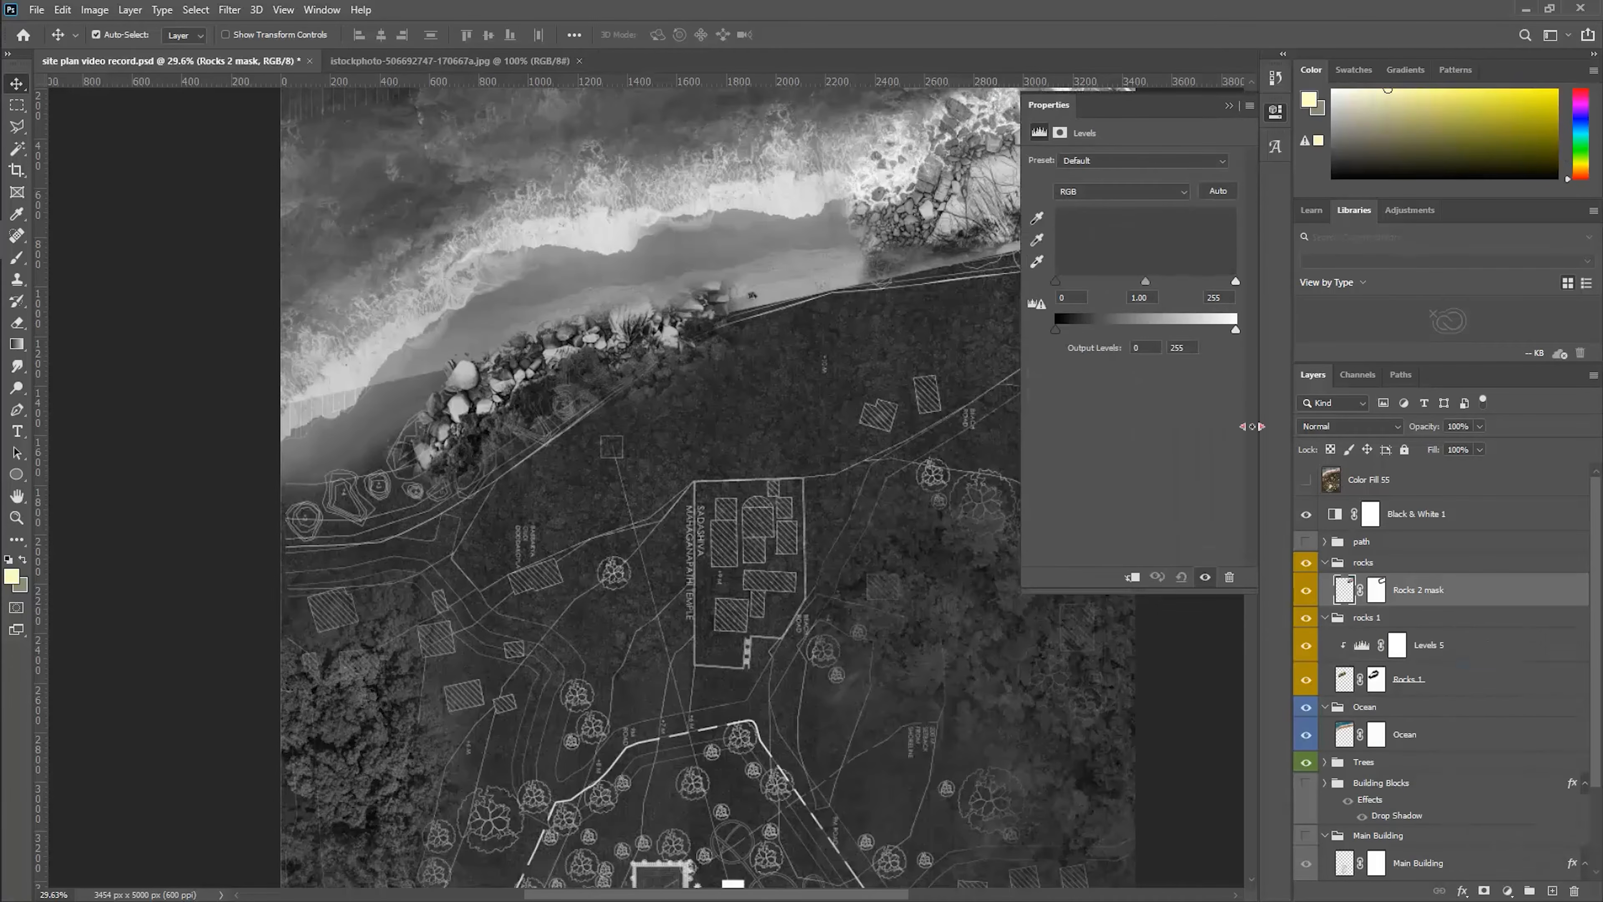
- Clip the new Levels adjustment to Rocks 2 mask, set its midtones to 0.76 and lower output white to about 203
scroll(544, 322, down, 2)
scroll(941, 135, up, 3)
scroll(965, 191, up, 1)
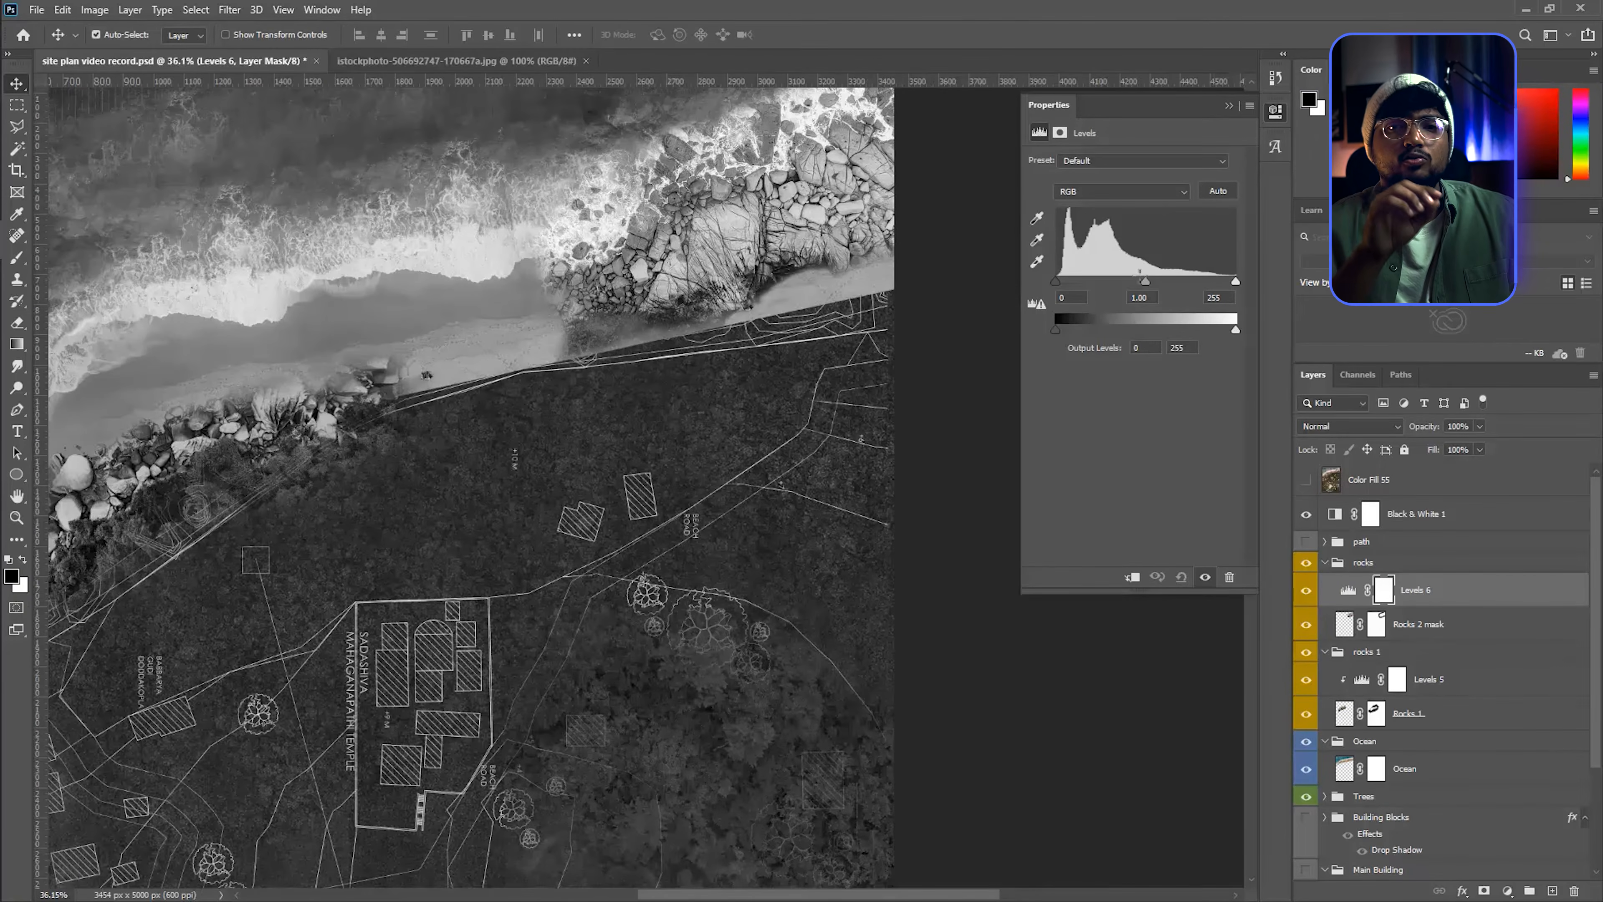
drag(1145, 281, 1162, 284)
click(1132, 577)
drag(1235, 329, 1198, 329)
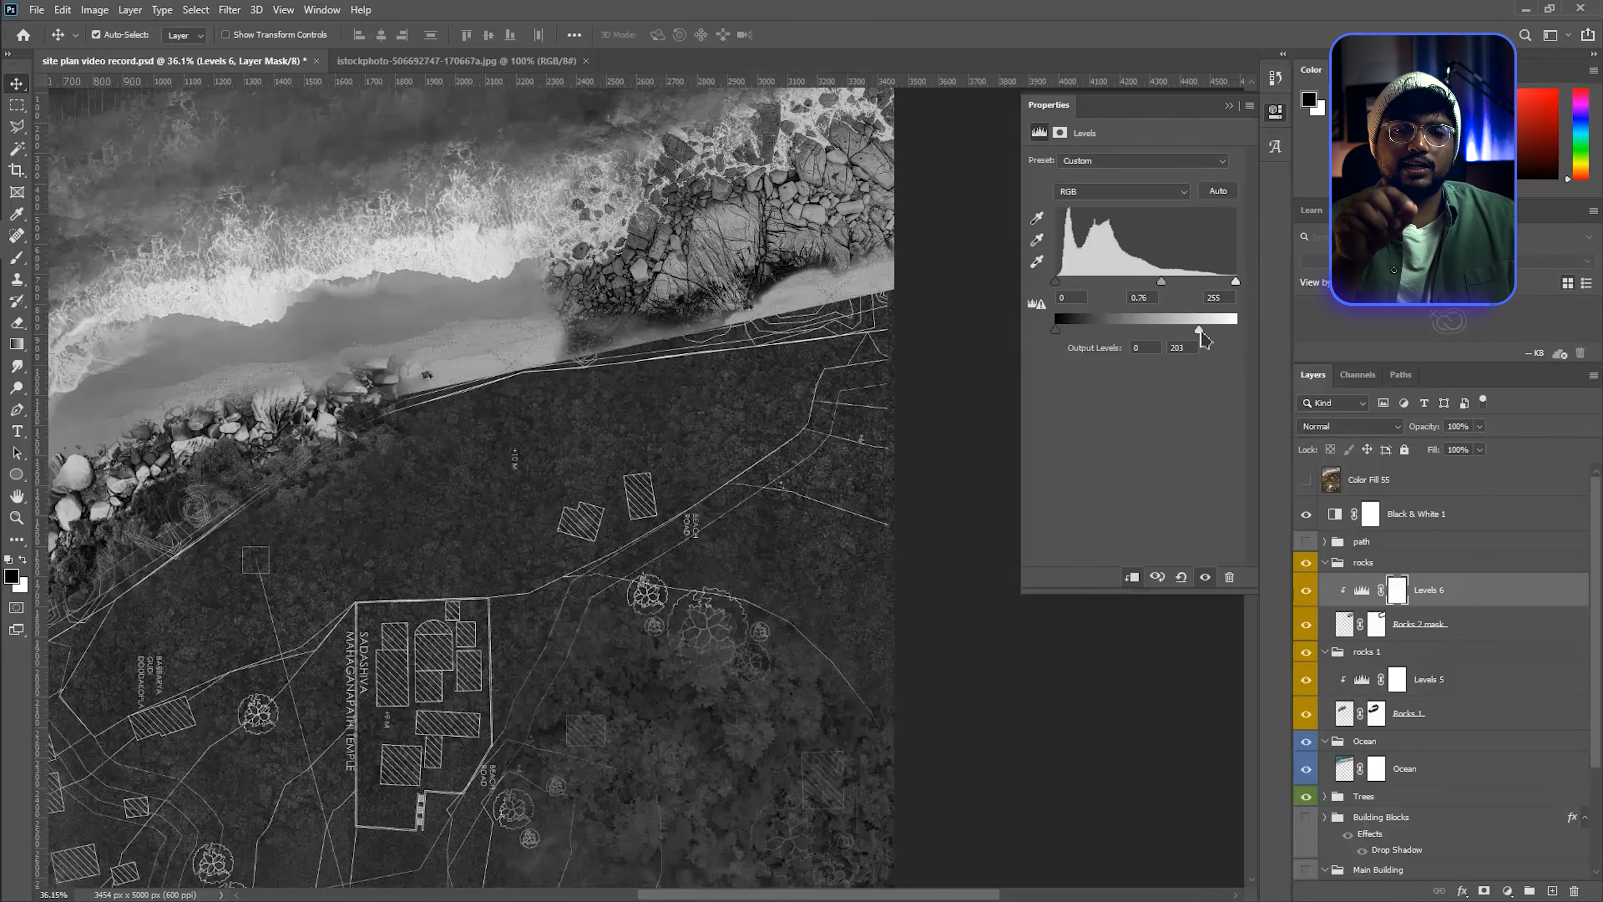
click(1228, 105)
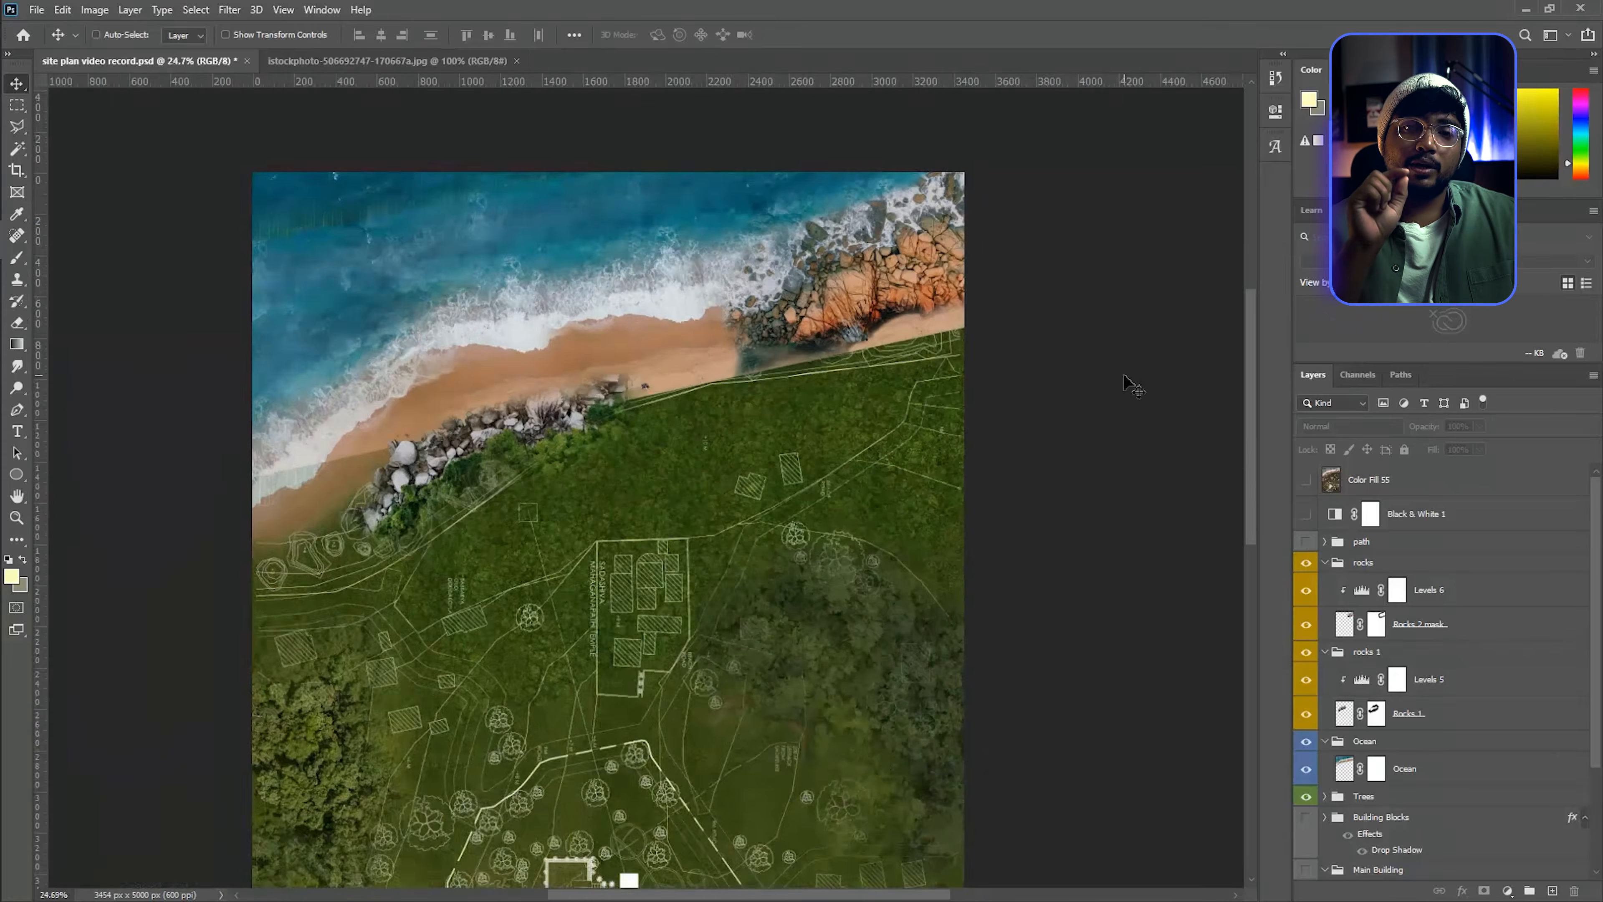
- Collapse the rocks, rocks 1 and Ocean layer groups while viewing the whole plan
key(ctrl+0)
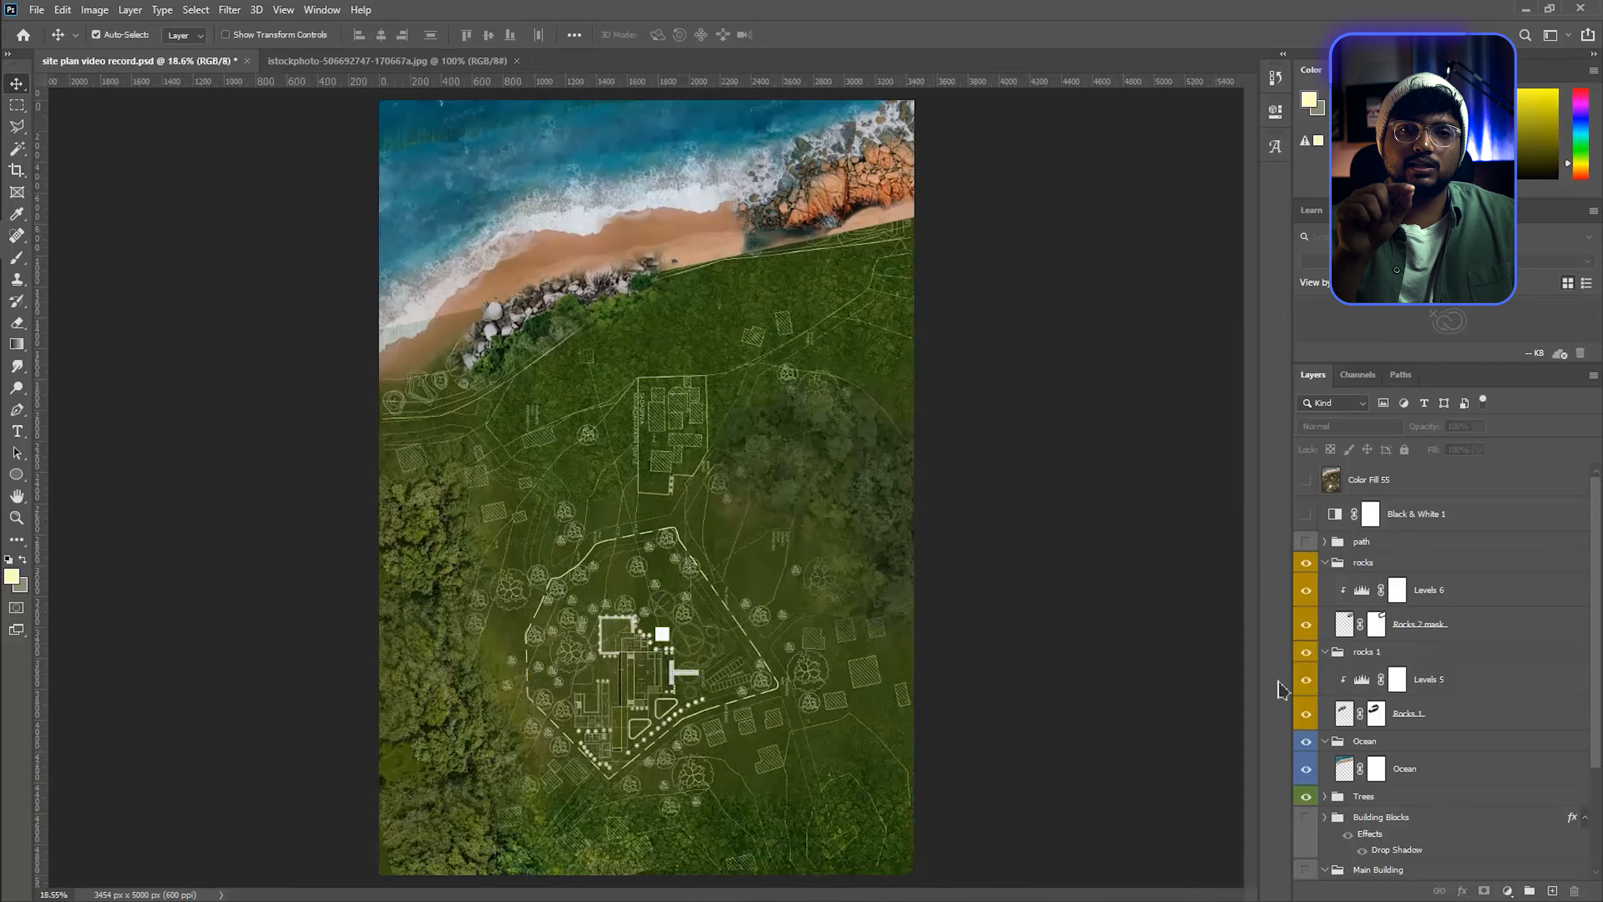
click(1324, 651)
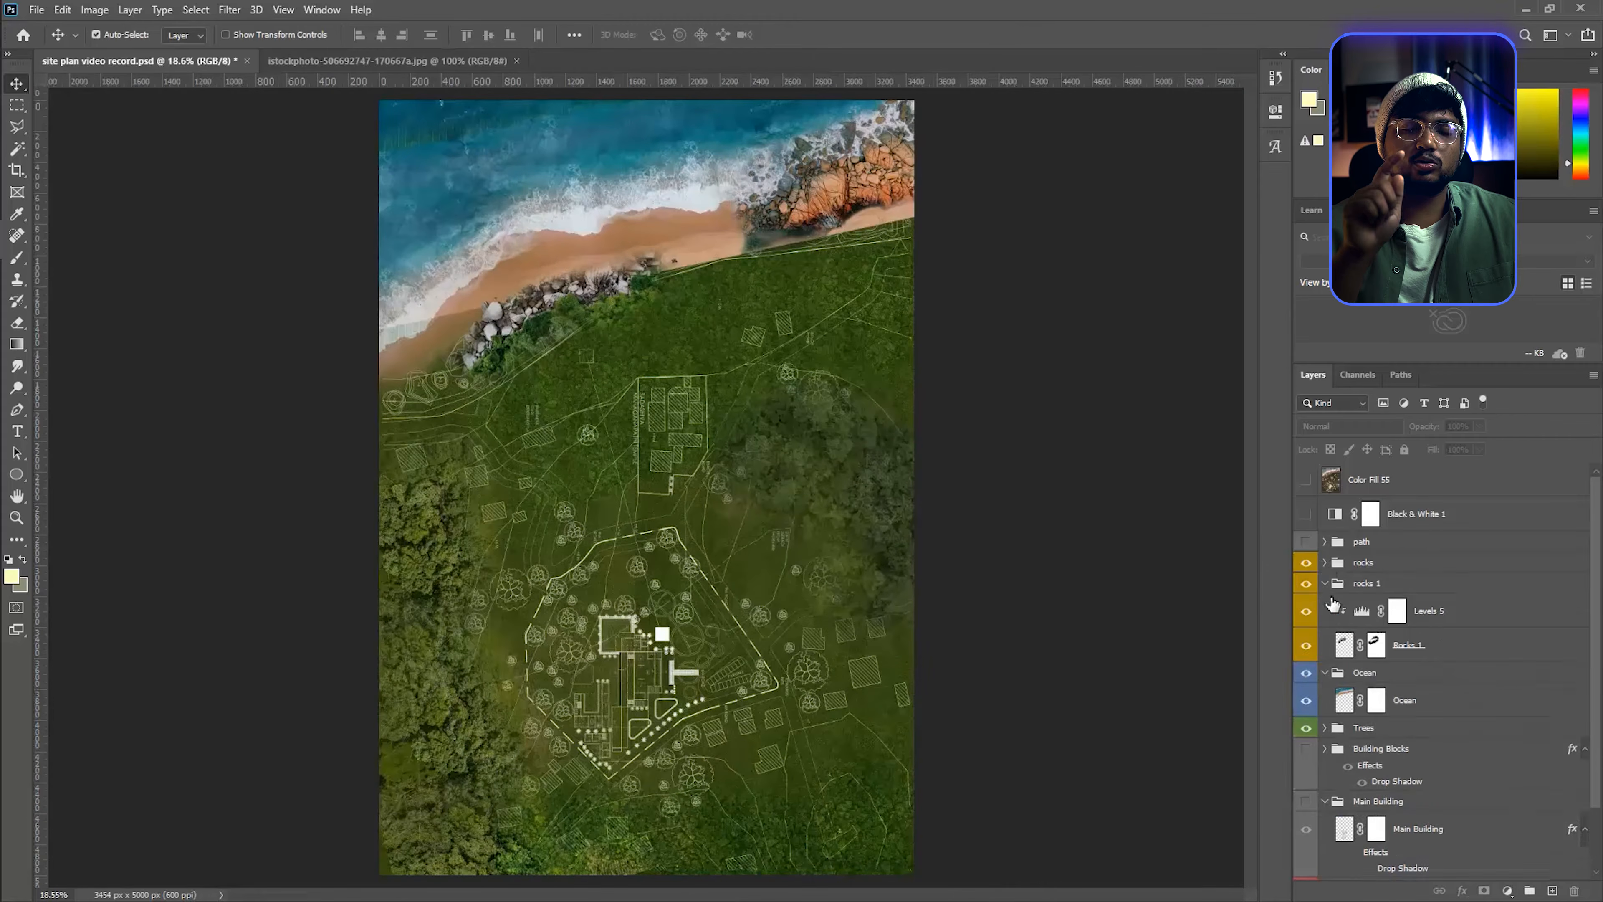
click(1325, 562)
click(1327, 604)
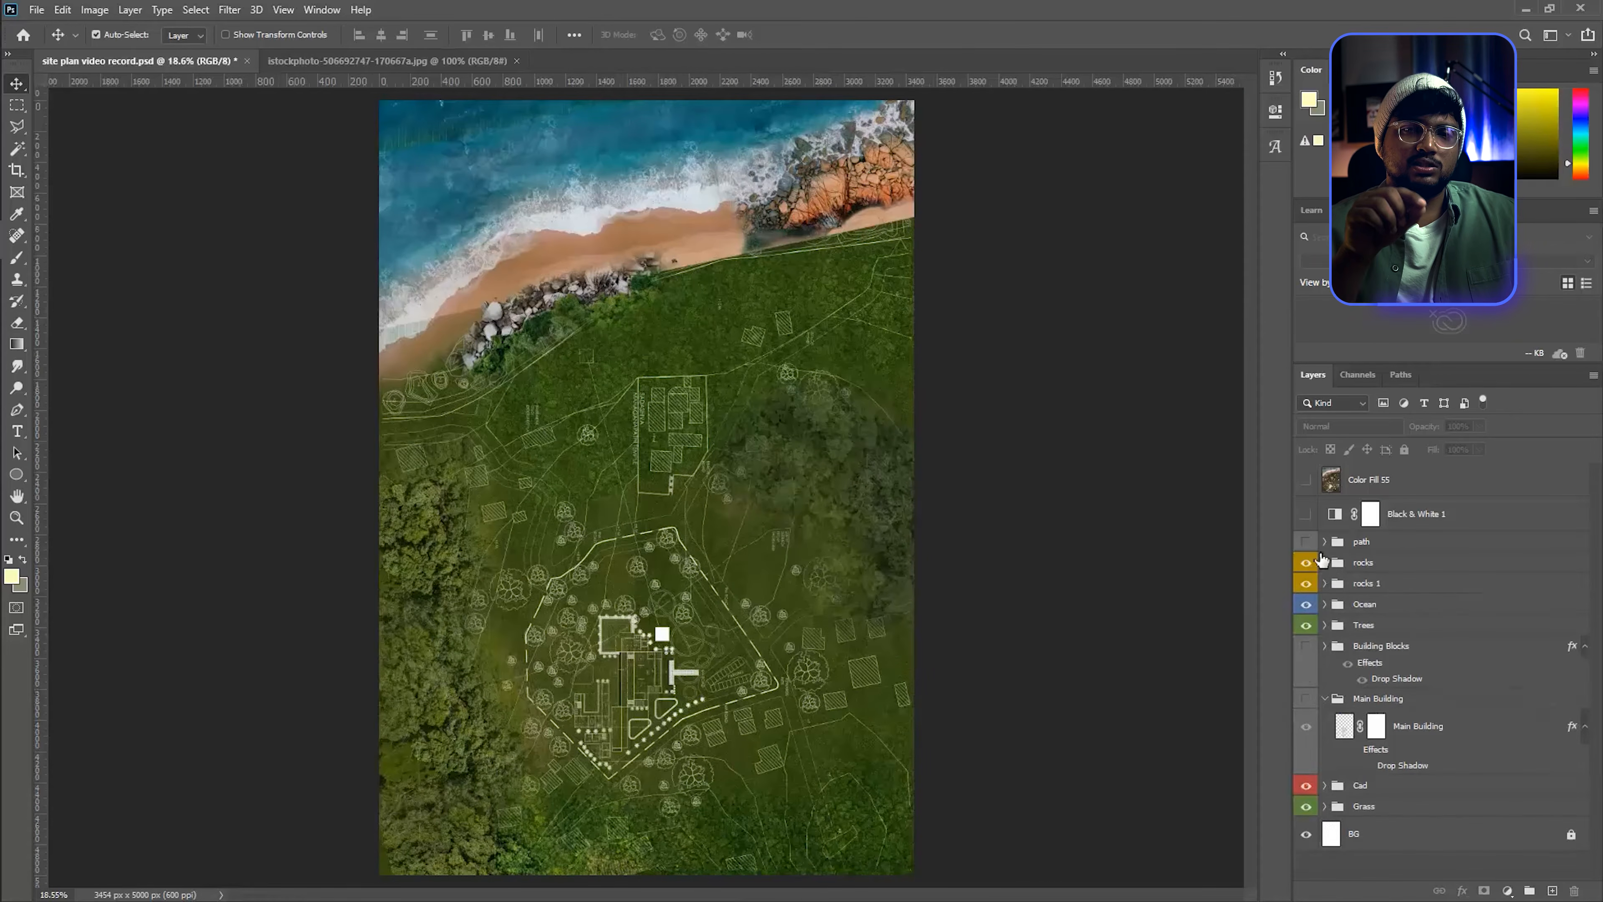
- Select and show the path group, hiding the rocks, rocks 1, Ocean and Trees groups so the grass and CAD linework remain
click(1357, 542)
click(1306, 542)
drag(1306, 562, 1311, 736)
click(1306, 807)
click(1306, 807)
scroll(544, 536, up, 7)
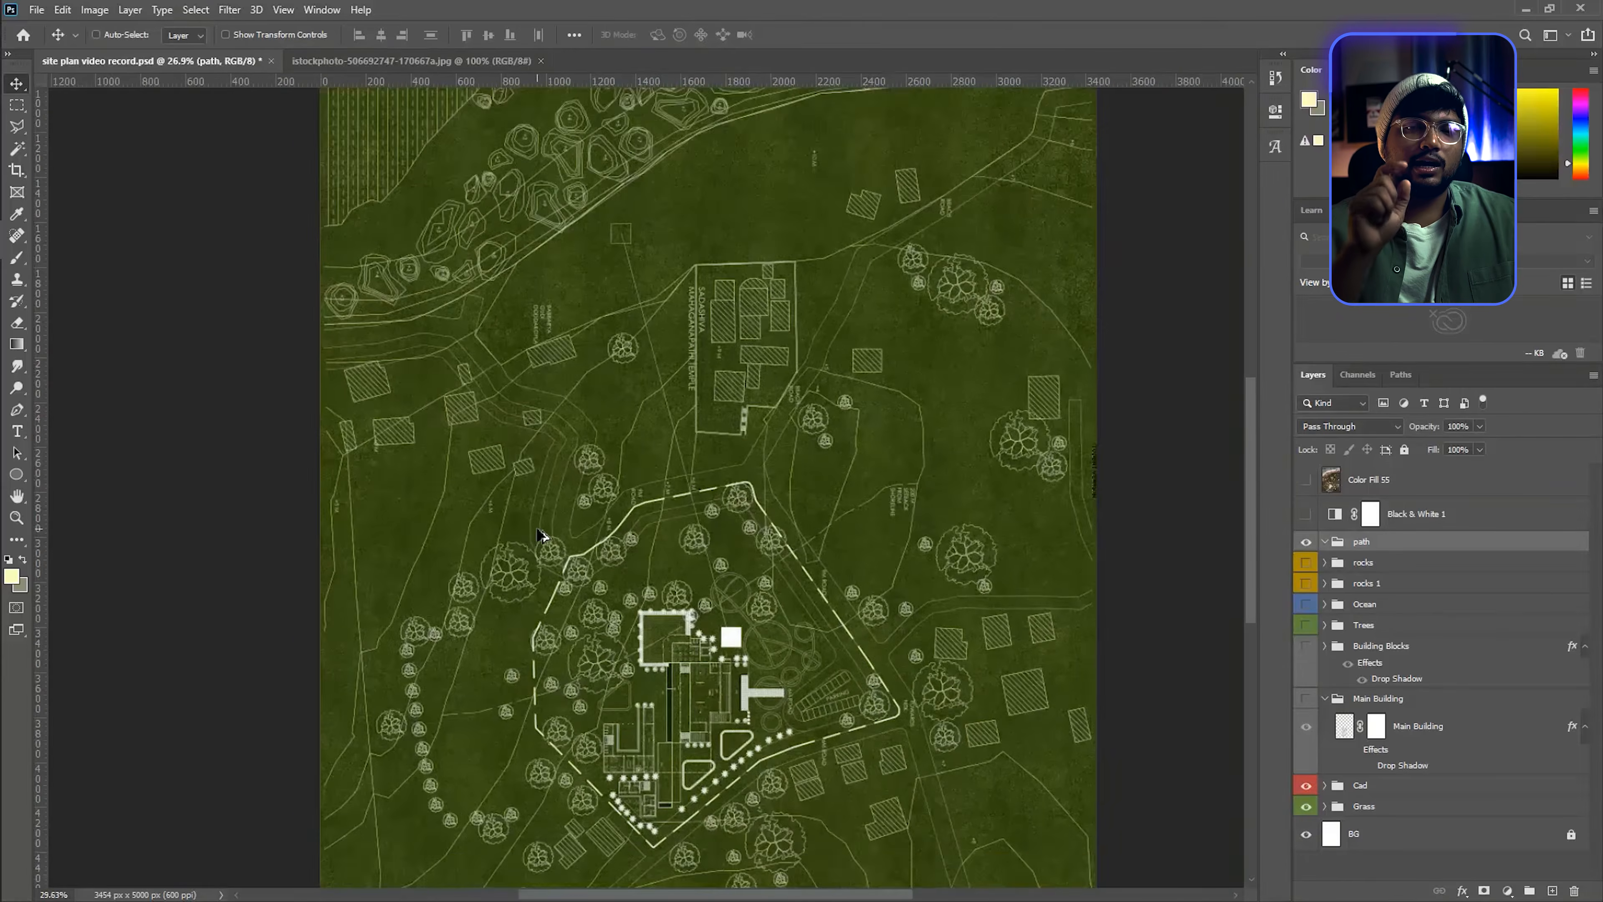
- Select the winding western road and the stretches along the site boundary on the Cad Drawing layer with the Magic Wand
click(1333, 790)
click(1324, 785)
click(1385, 847)
key(w)
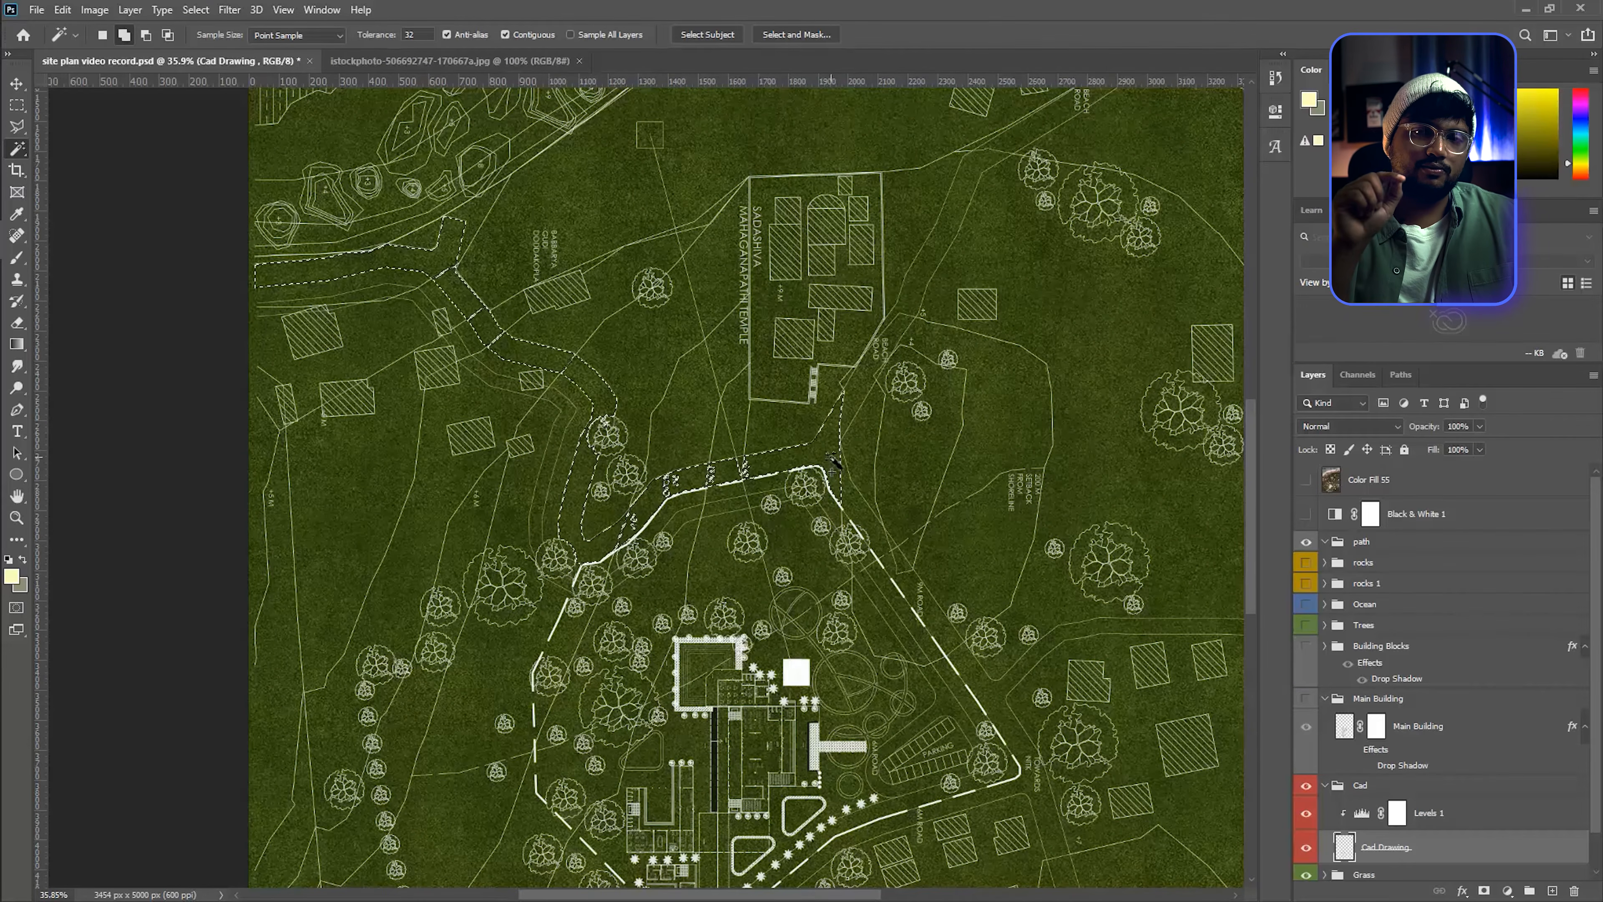
scroll(883, 537, up, 9)
click(877, 529)
scroll(877, 530, down, 8)
scroll(684, 695, up, 3)
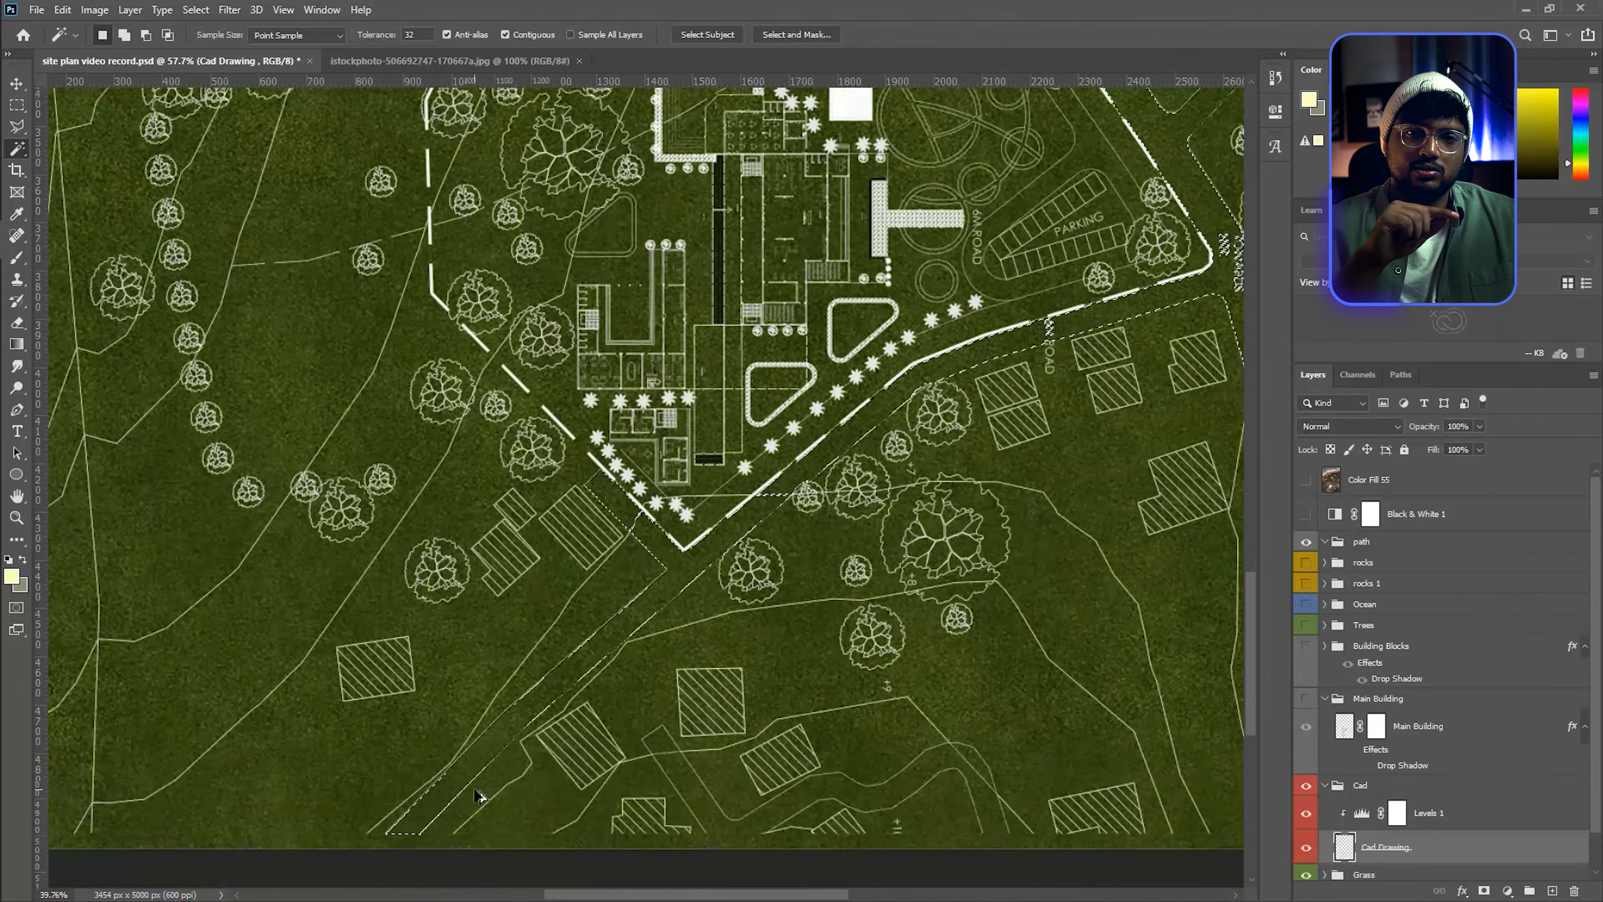
- Add the remaining road stretches in the south, east and northeast of the plan to the Magic Wand selection
click(484, 795)
scroll(484, 777, down, 7)
scroll(808, 797, up, 7)
shift+click(813, 767)
scroll(868, 840, down, 8)
scroll(919, 502, up, 4)
shift+click(947, 544)
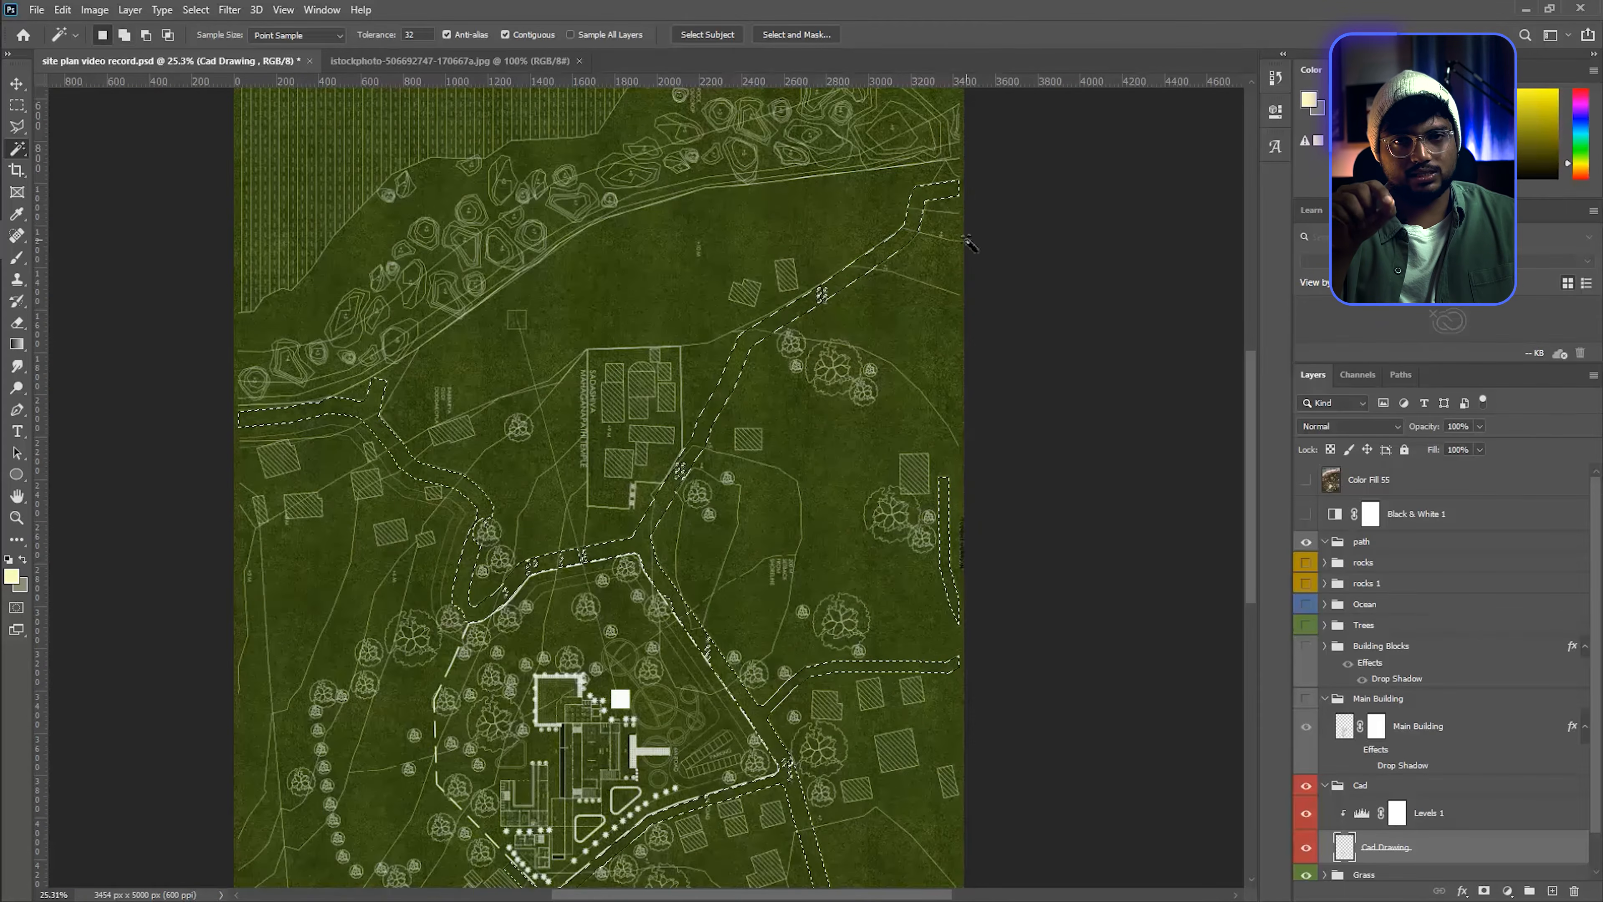
- Create a new layer in the path group, fill the road selection with white at 100% opacity in Normal mode, and deselect
scroll(909, 492, down, 6)
click(1382, 541)
click(1552, 891)
scroll(532, 462, up, 3)
right_click(507, 420)
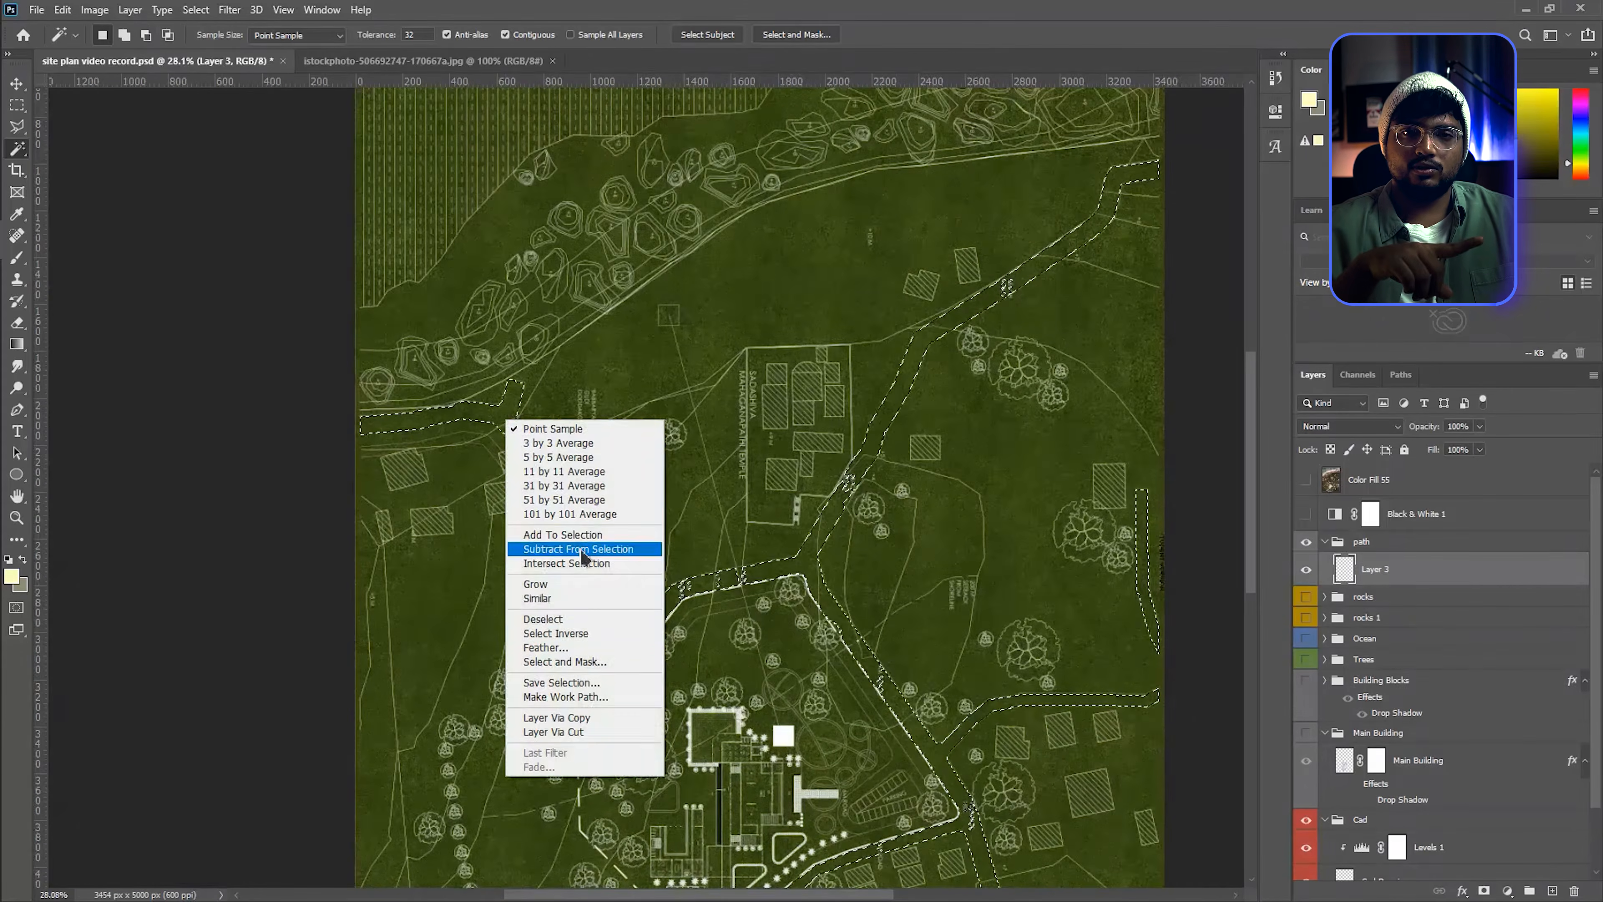
click(62, 10)
click(82, 241)
click(418, 189)
click(397, 235)
click(828, 395)
click(1224, 398)
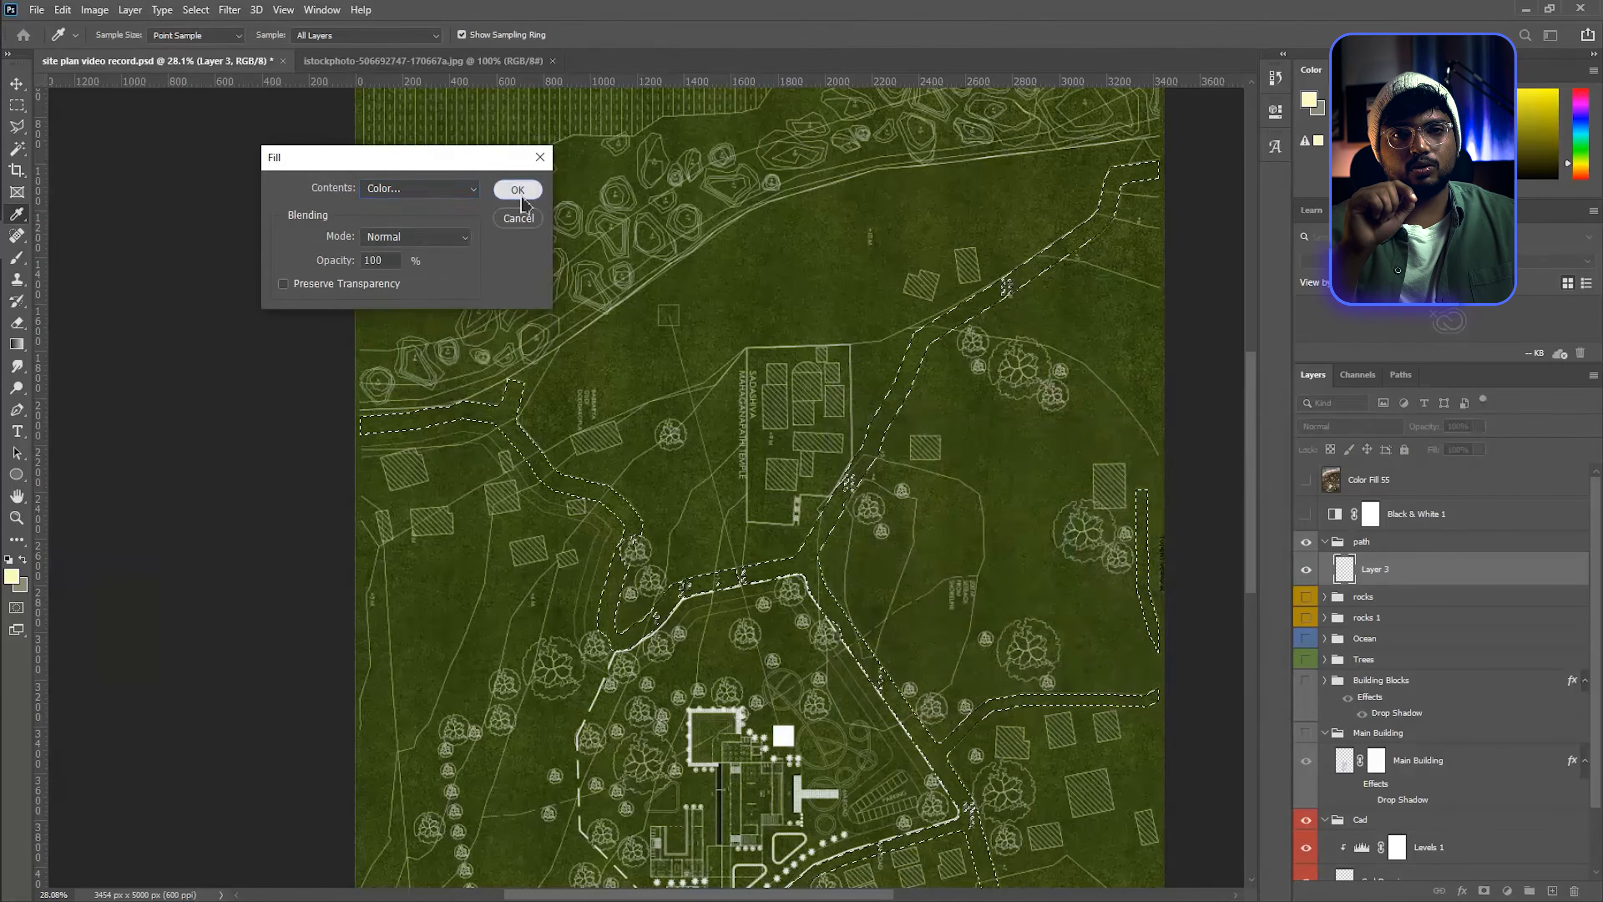
click(519, 191)
key(ctrl+d)
- Outline the unfilled text-label gaps on the bending road with the Polygonal Lasso, adding each area to the selection
click(17, 126)
scroll(666, 594, up, 7)
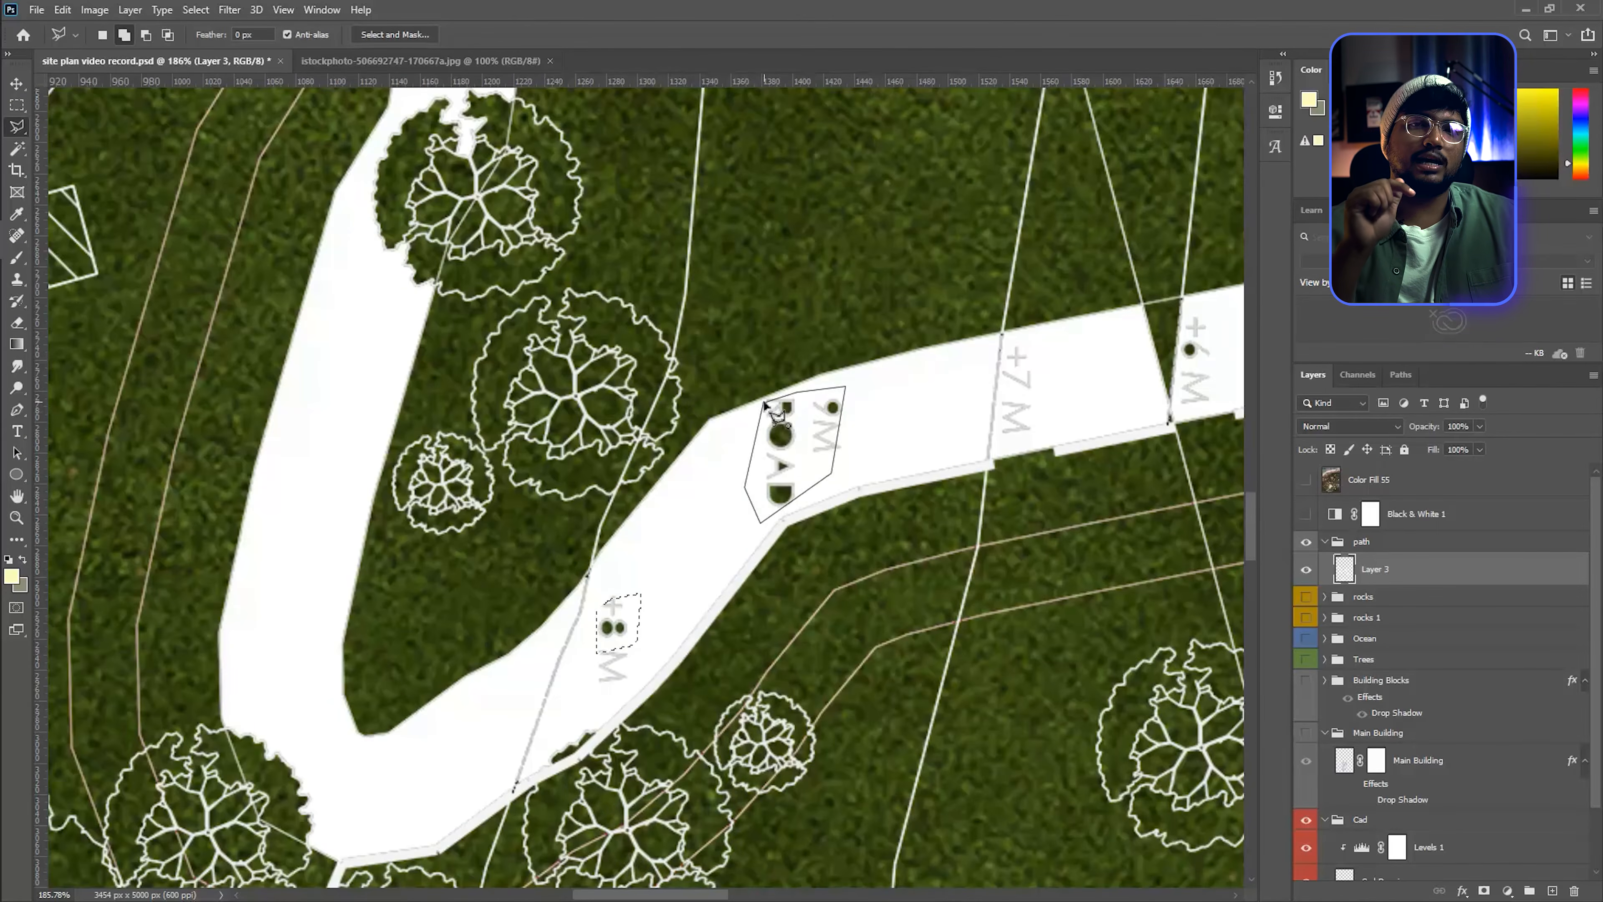
click(764, 403)
scroll(909, 416, up, 1)
click(874, 485)
click(845, 329)
click(694, 414)
scroll(698, 442, down, 3)
scroll(773, 568, up, 3)
- Outline the label gaps on the diagonal and remaining roads, fill all of them white and save the file
click(759, 468)
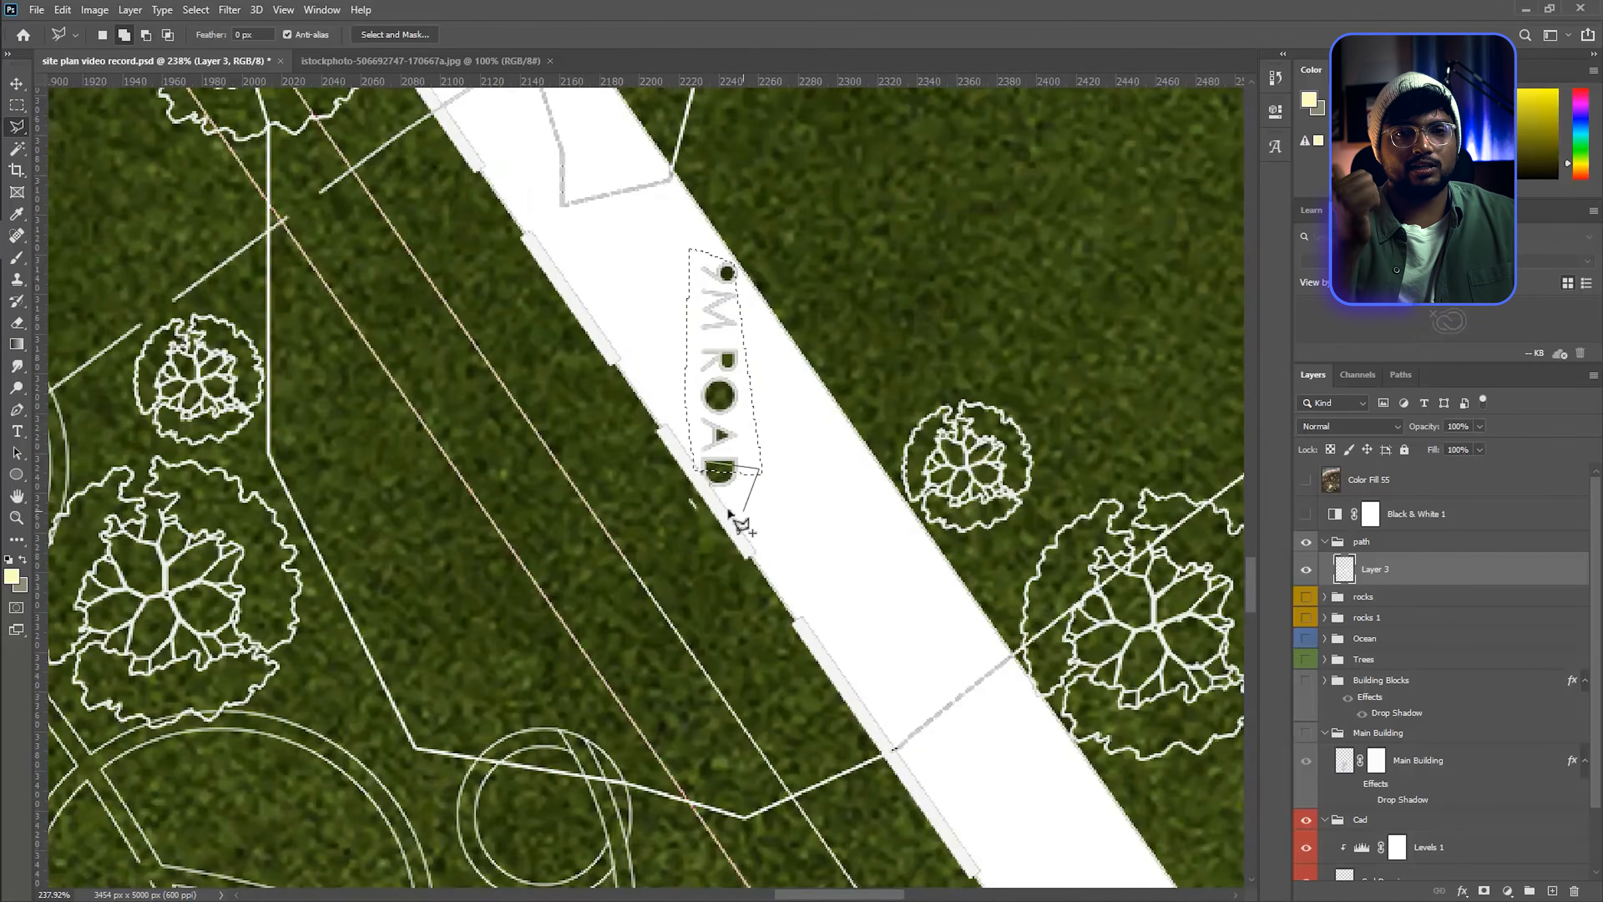
click(744, 510)
scroll(744, 510, down, 3)
click(820, 364)
click(813, 554)
scroll(783, 353, up, 3)
click(783, 324)
click(755, 427)
key(ctrl+s)
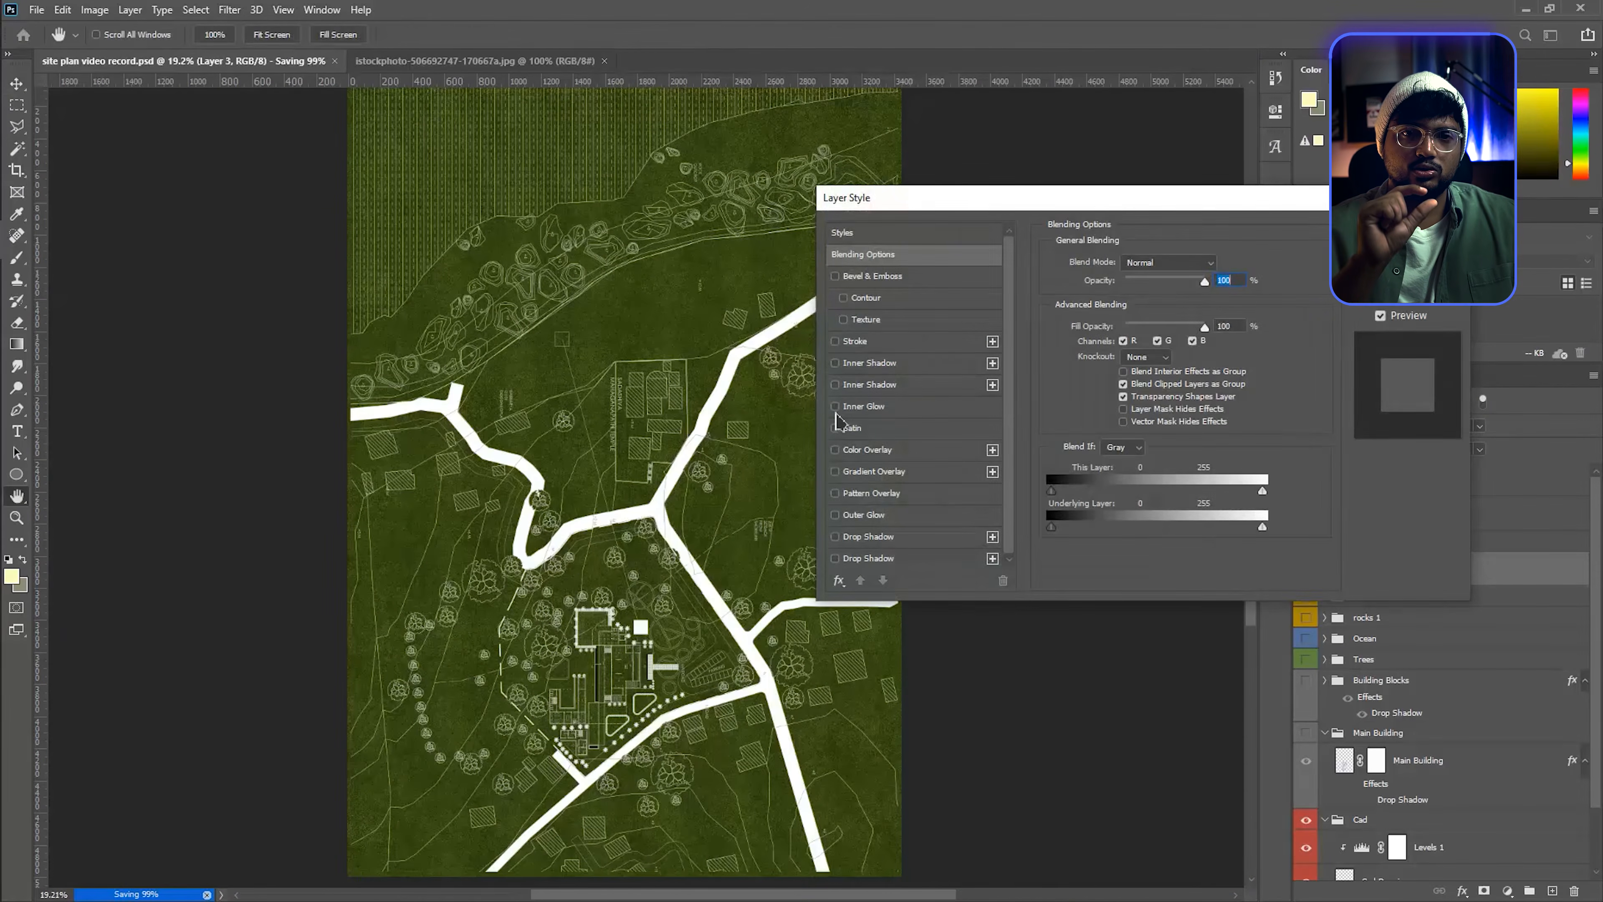
- Apply an Inner Shadow effect to the white road layer and turn on Show All Effects for it
click(841, 411)
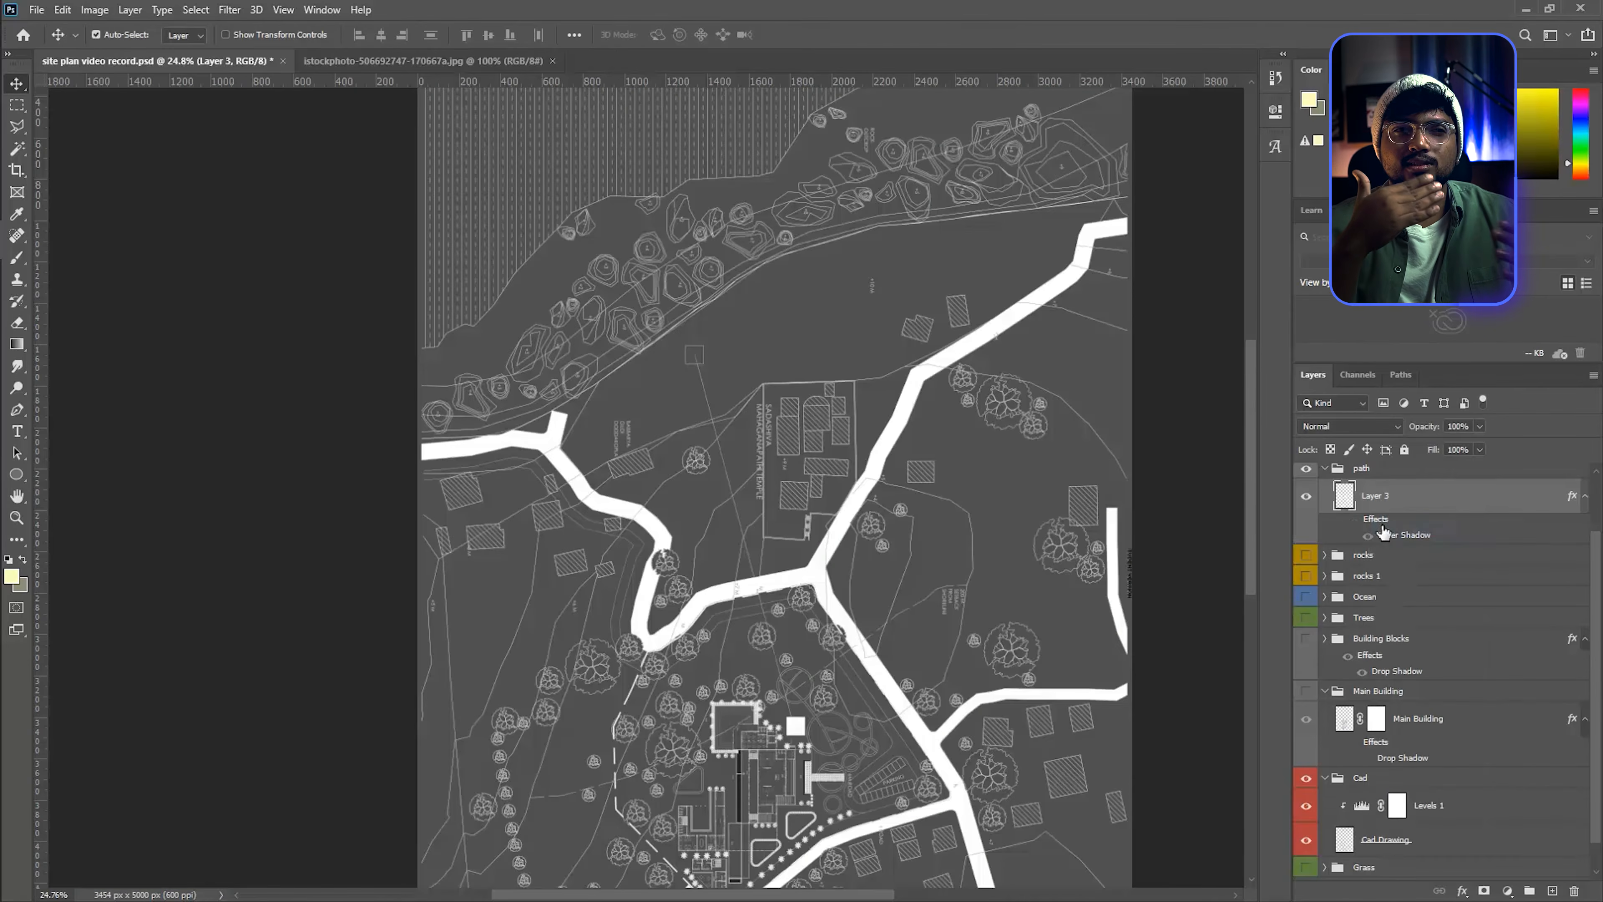
right_click(1374, 519)
click(1374, 526)
right_click(1383, 519)
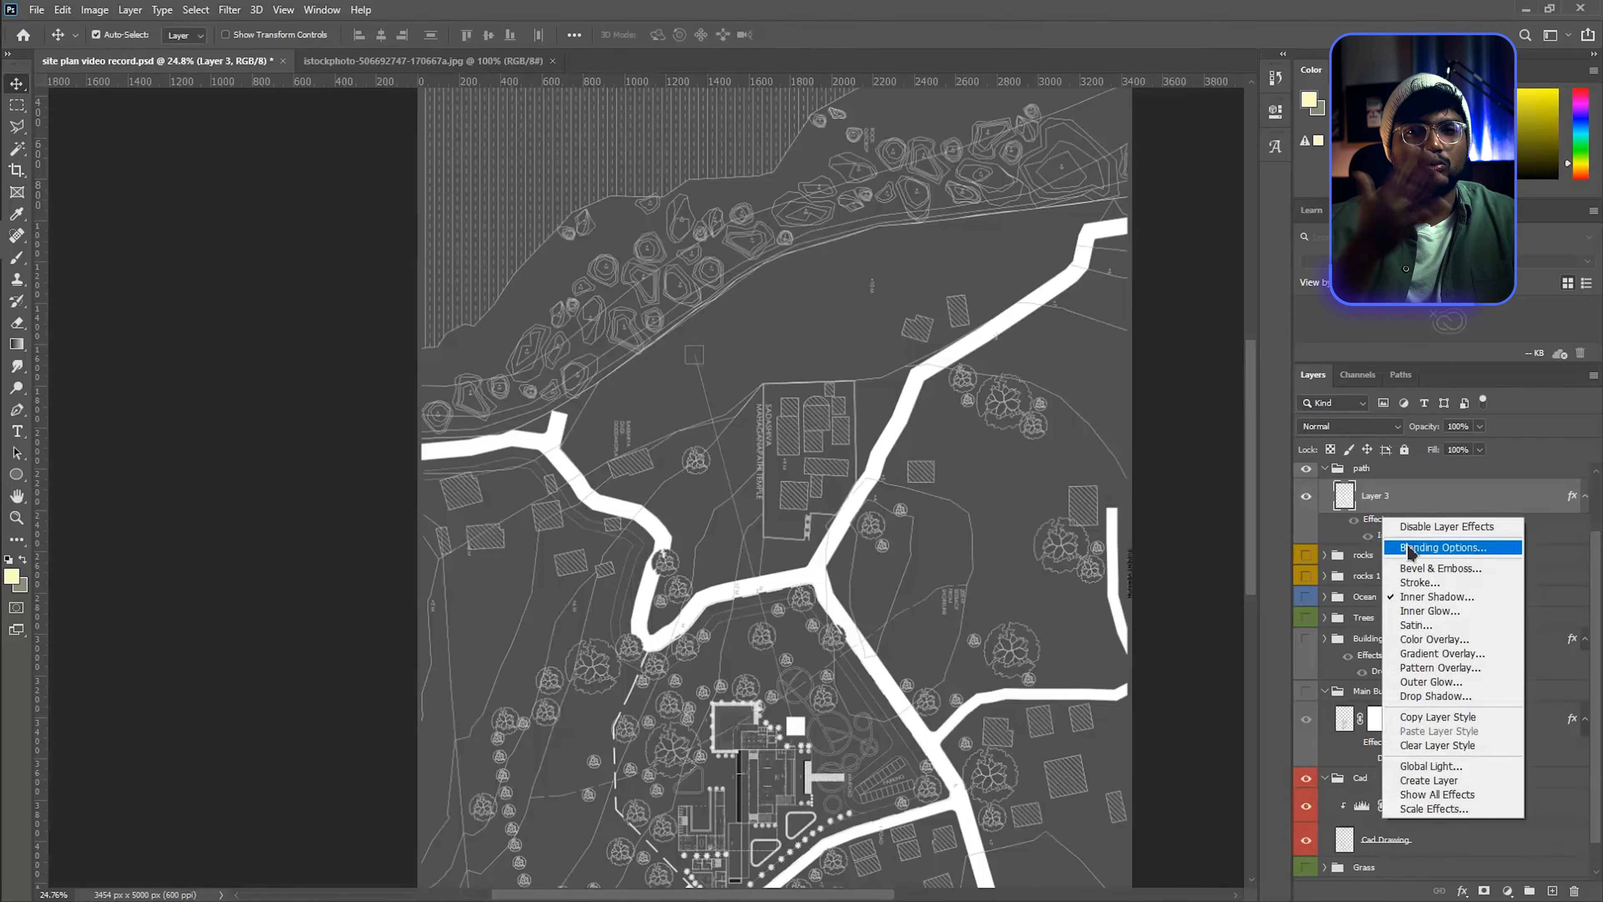
click(1451, 795)
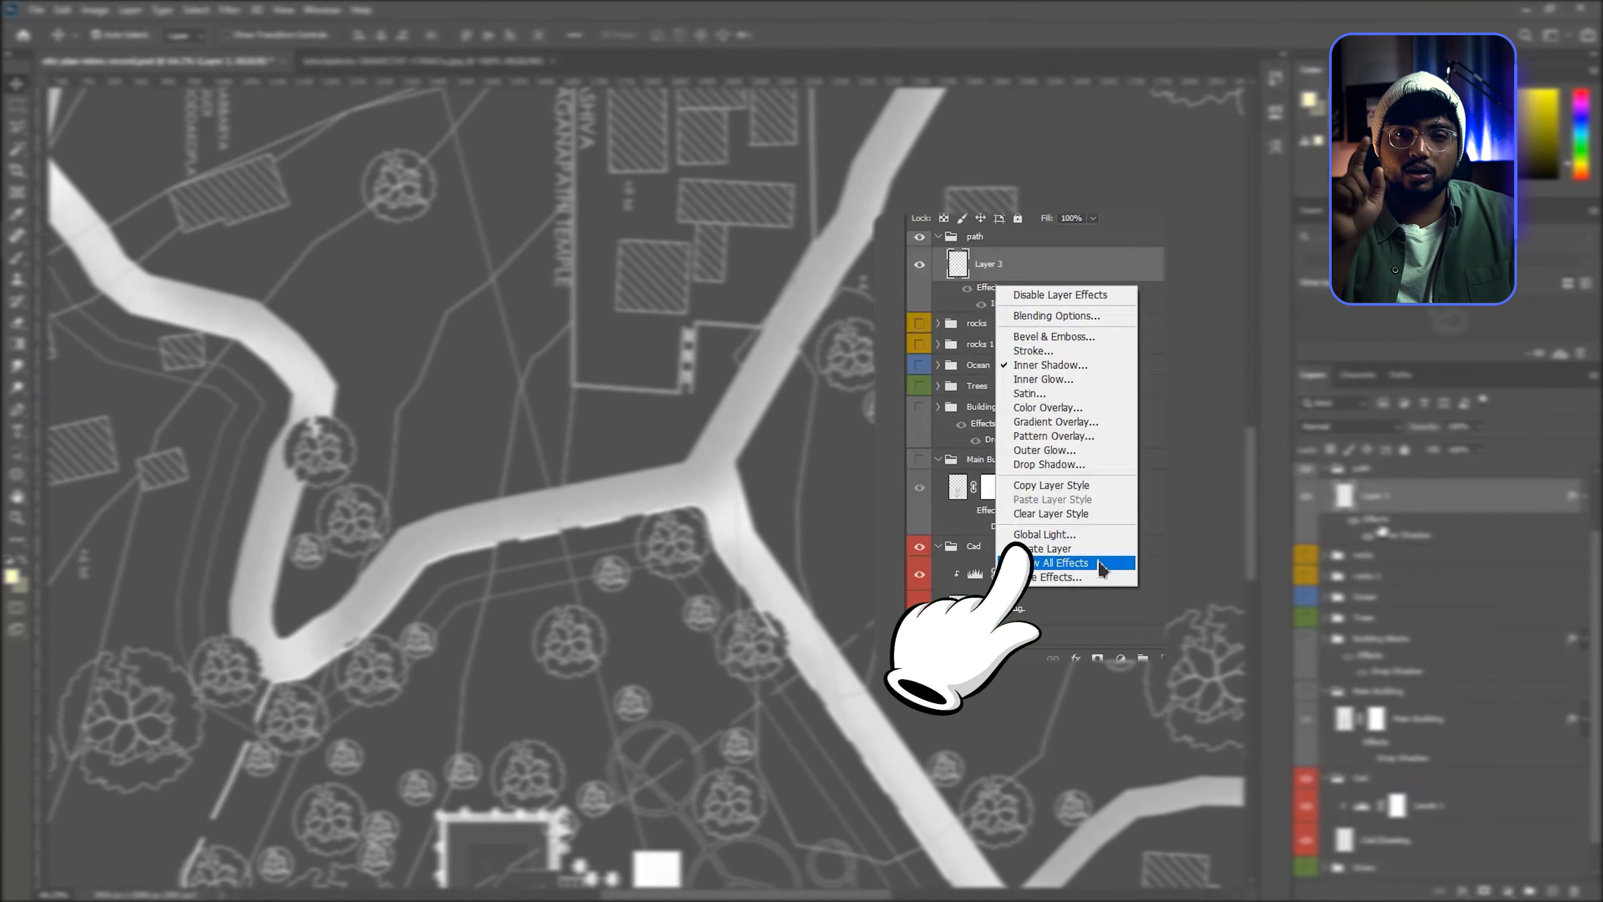
double_click(1381, 521)
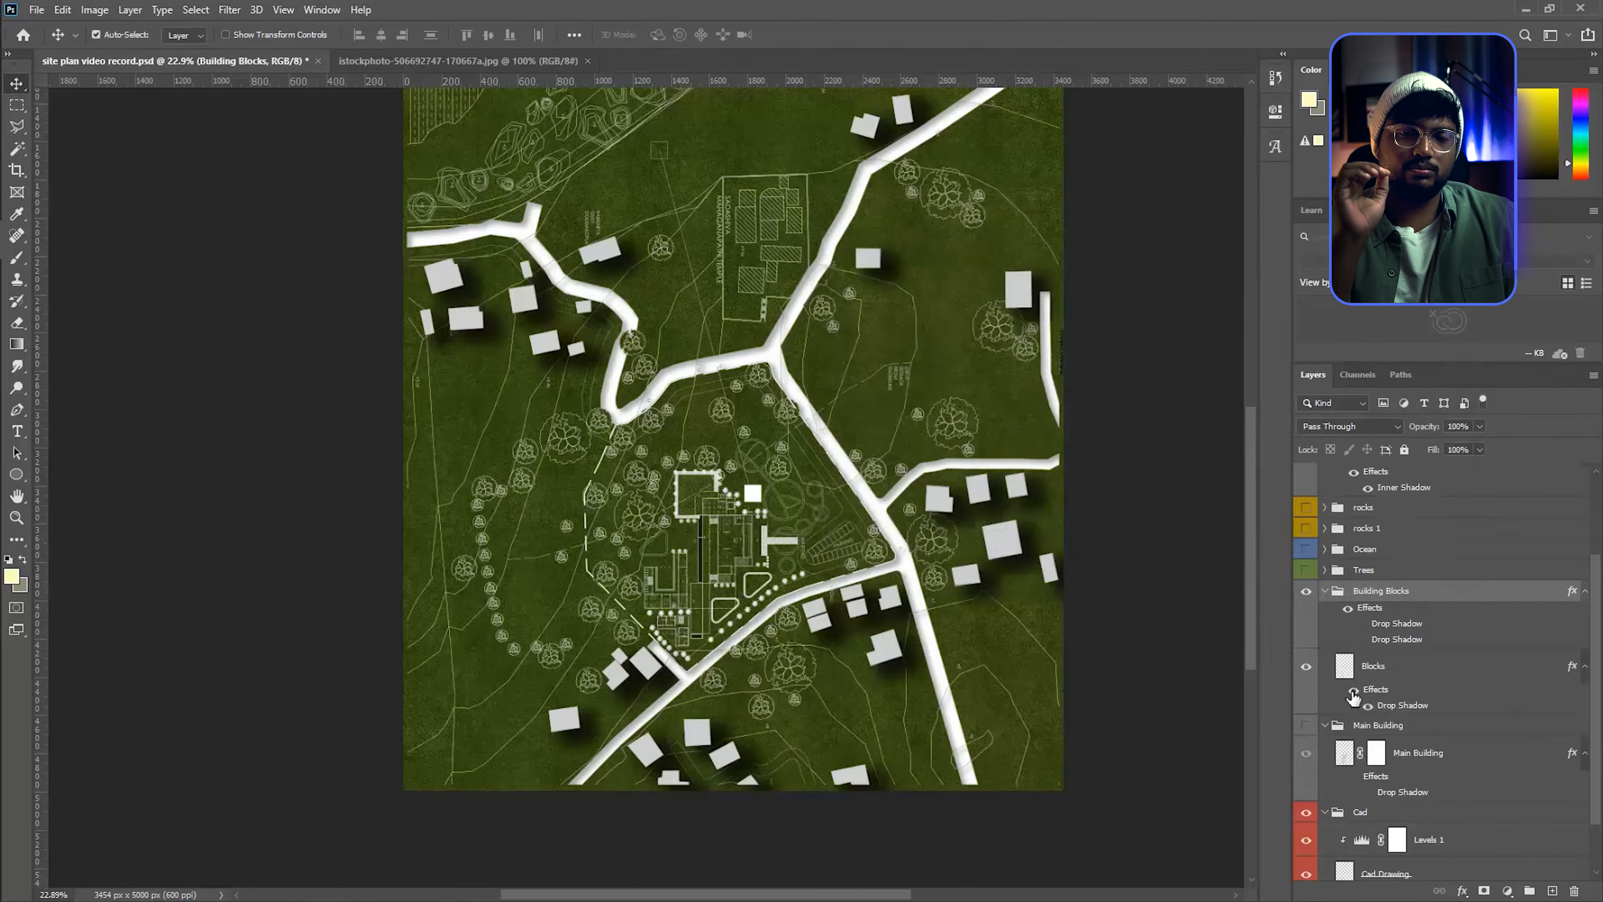
- Turn off the Blocks layer's effects, enable a Drop Shadow on the Building Blocks group and adjust that shadow's strength
click(1354, 690)
click(1362, 623)
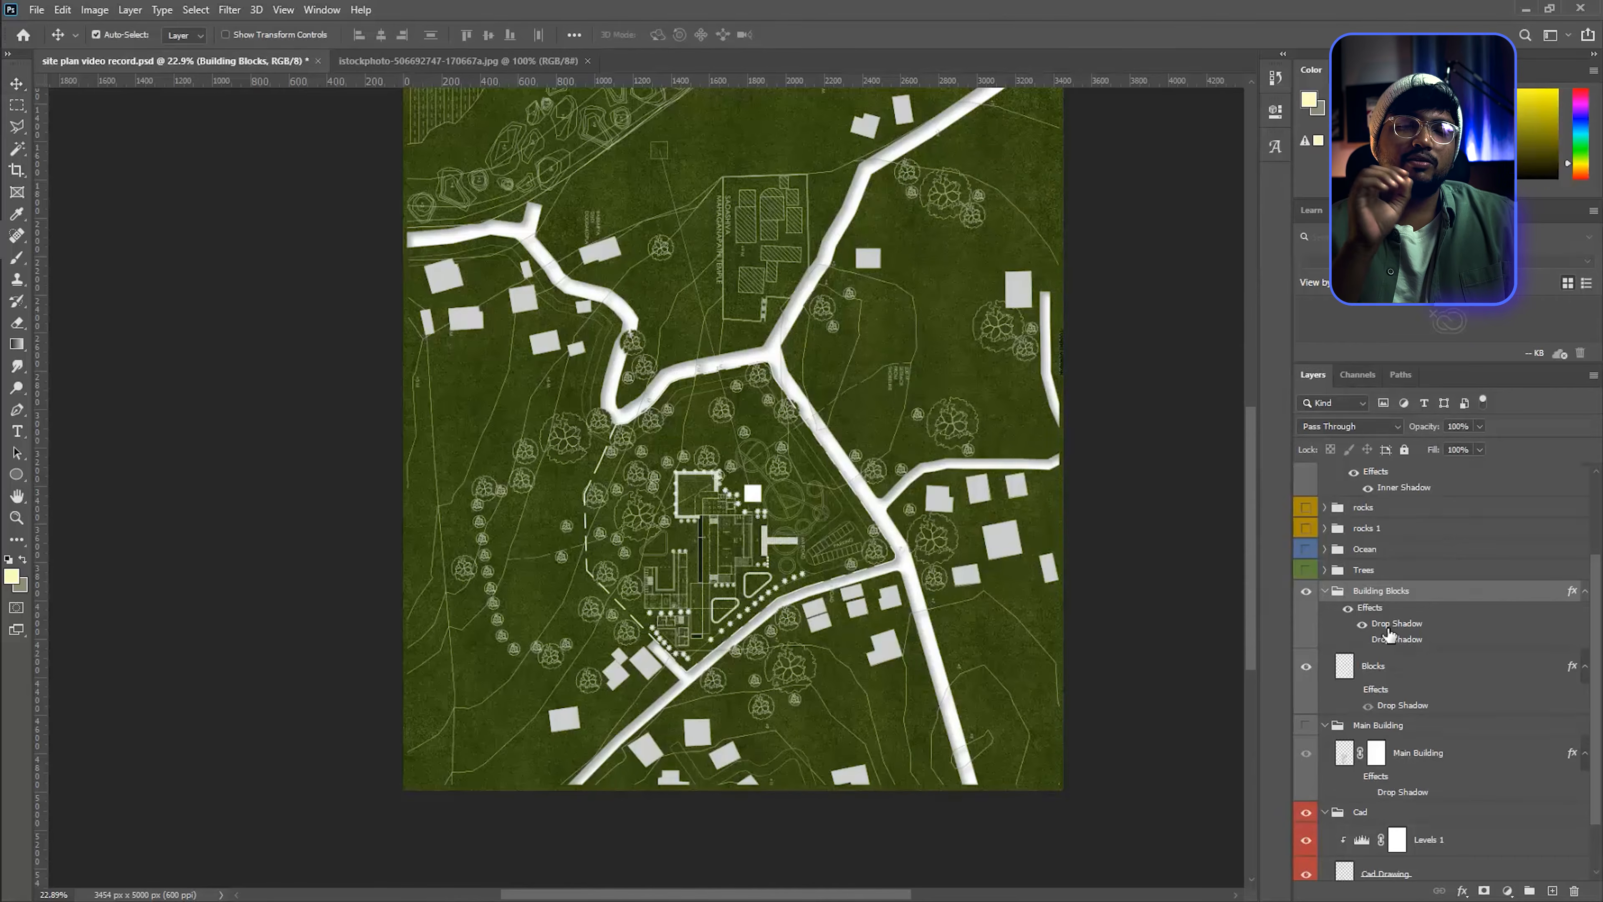
double_click(1389, 625)
drag(1127, 292, 1156, 293)
key(Return)
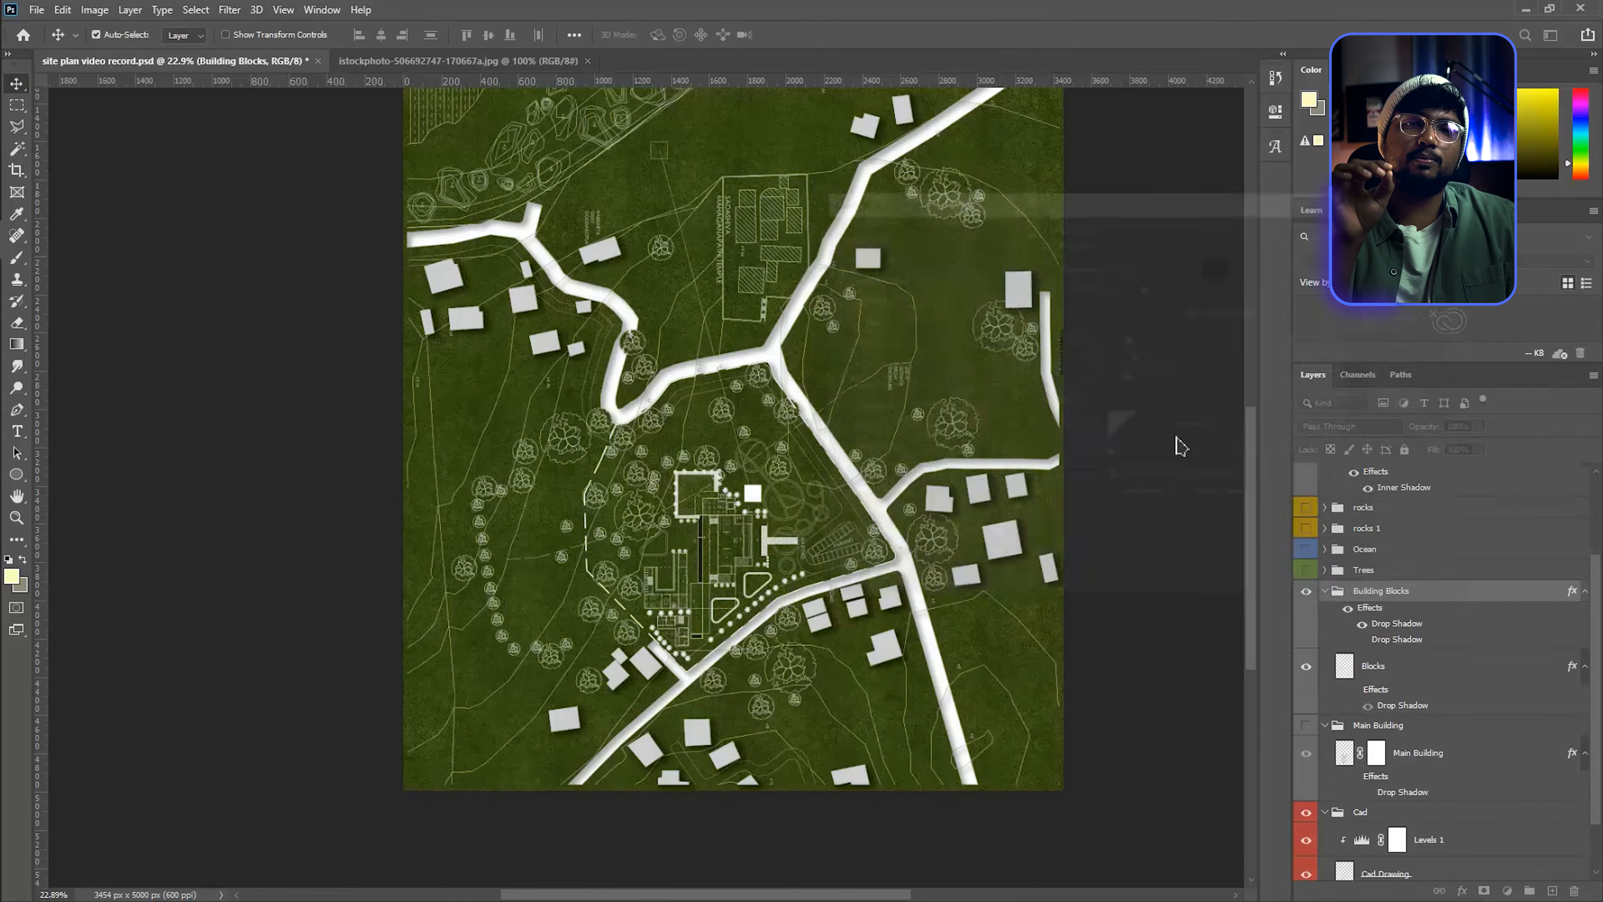
scroll(644, 342, up, 5)
scroll(600, 445, down, 6)
scroll(1410, 703, down, 1)
scroll(1410, 703, up, 4)
click(1325, 694)
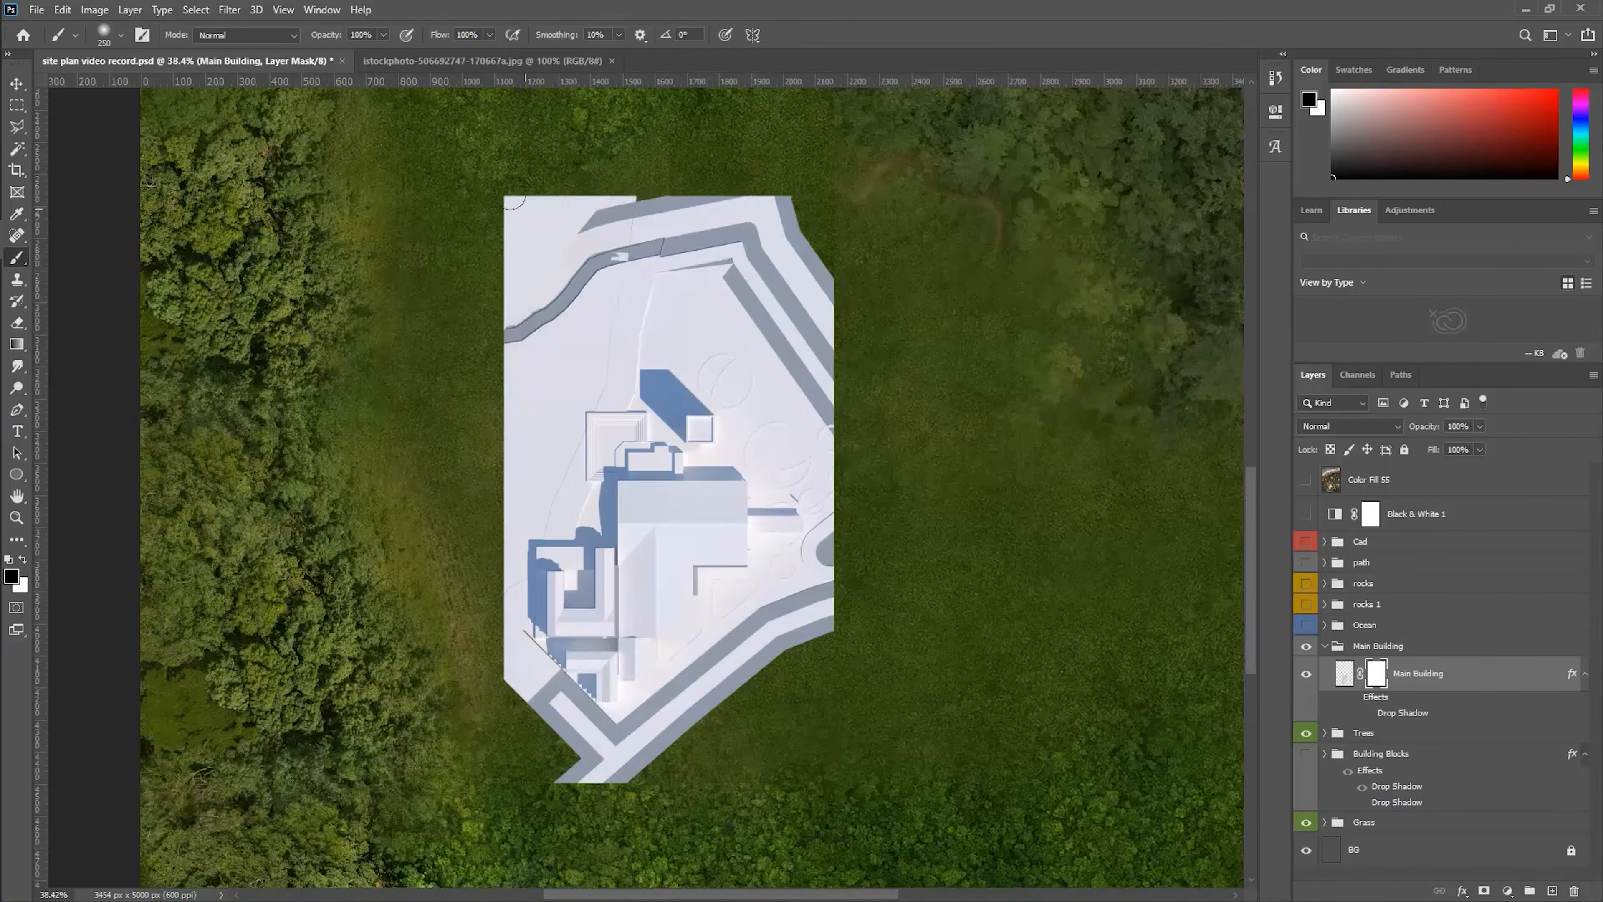
- Mask out the pale ground around the Main Building render with a soft black brush and Polygonal Lasso selections along its outline
drag(497, 182, 821, 436)
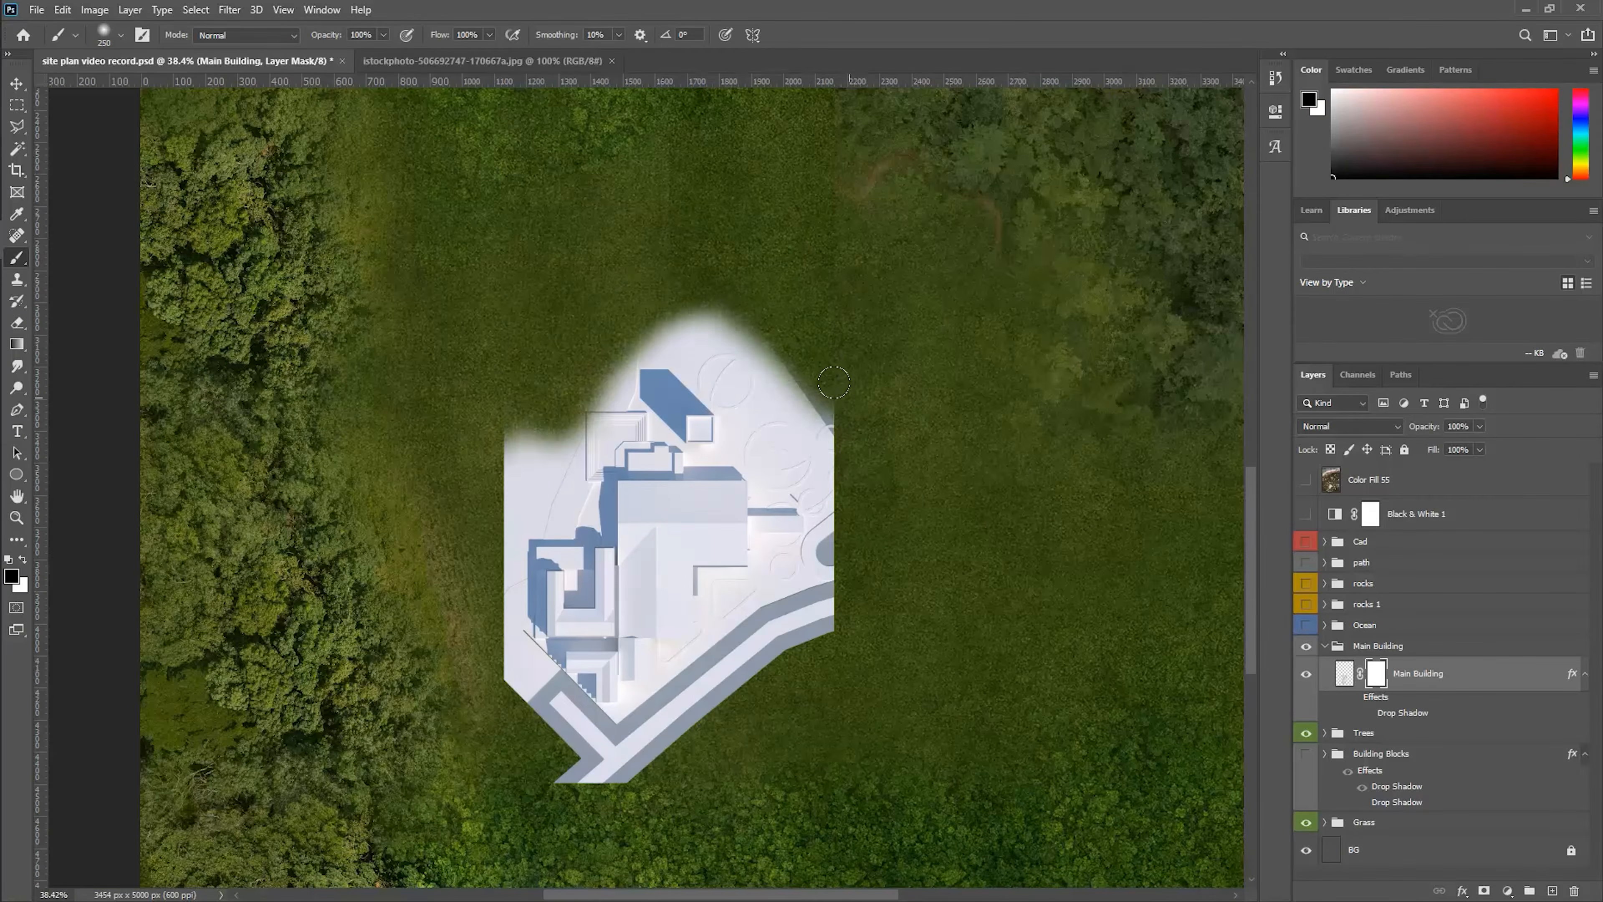
scroll(518, 594, up, 5)
key(l)
click(562, 723)
scroll(575, 557, up, 5)
click(497, 225)
drag(694, 158, 386, 821)
click(645, 362)
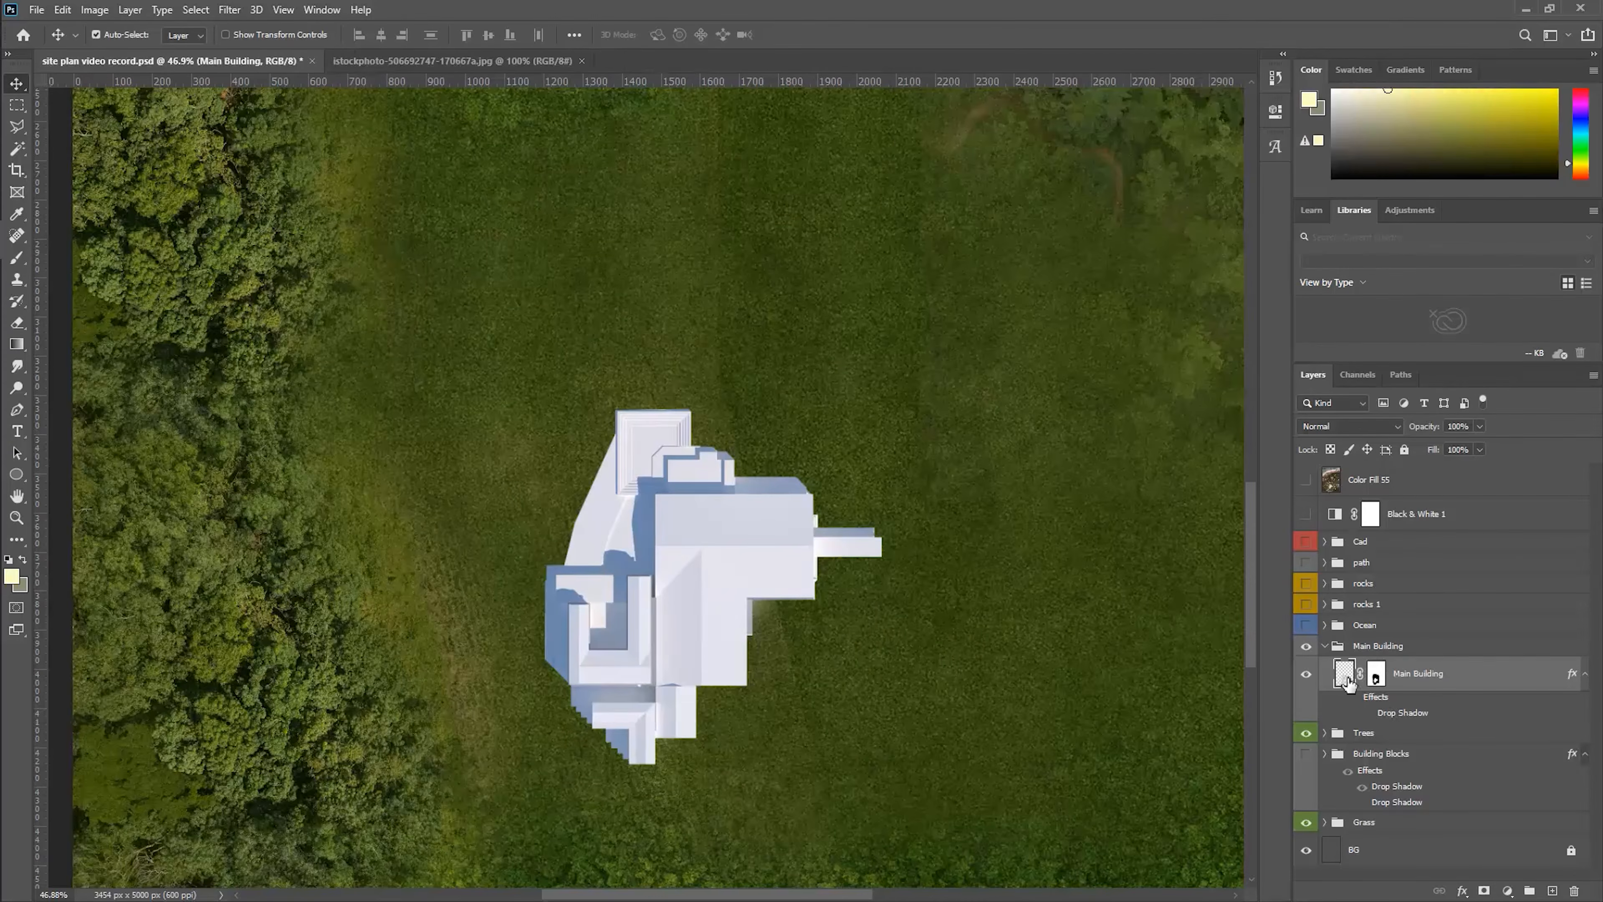
- Add a Levels adjustment clipped to Main Building and tone down its whites, checking against the Black & White layer
click(1306, 513)
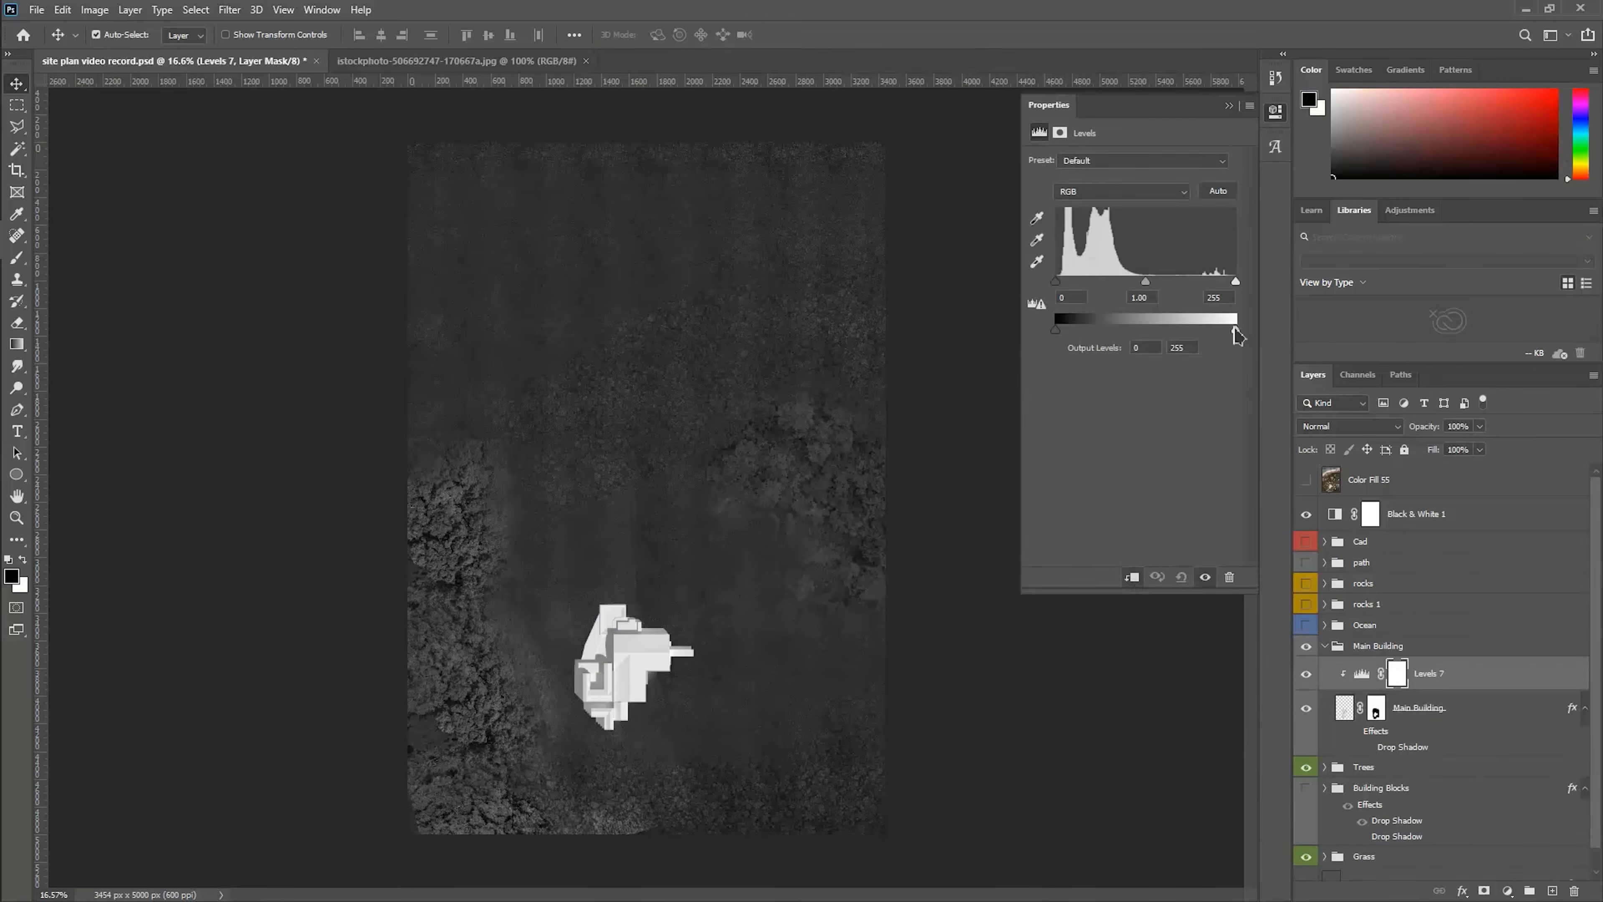
click(1306, 514)
- Try to warm the building with a clipped Curves adjustment, editing the Blue curve and moving the Red white point to input 230
click(1438, 712)
click(1507, 891)
click(1484, 686)
click(1127, 183)
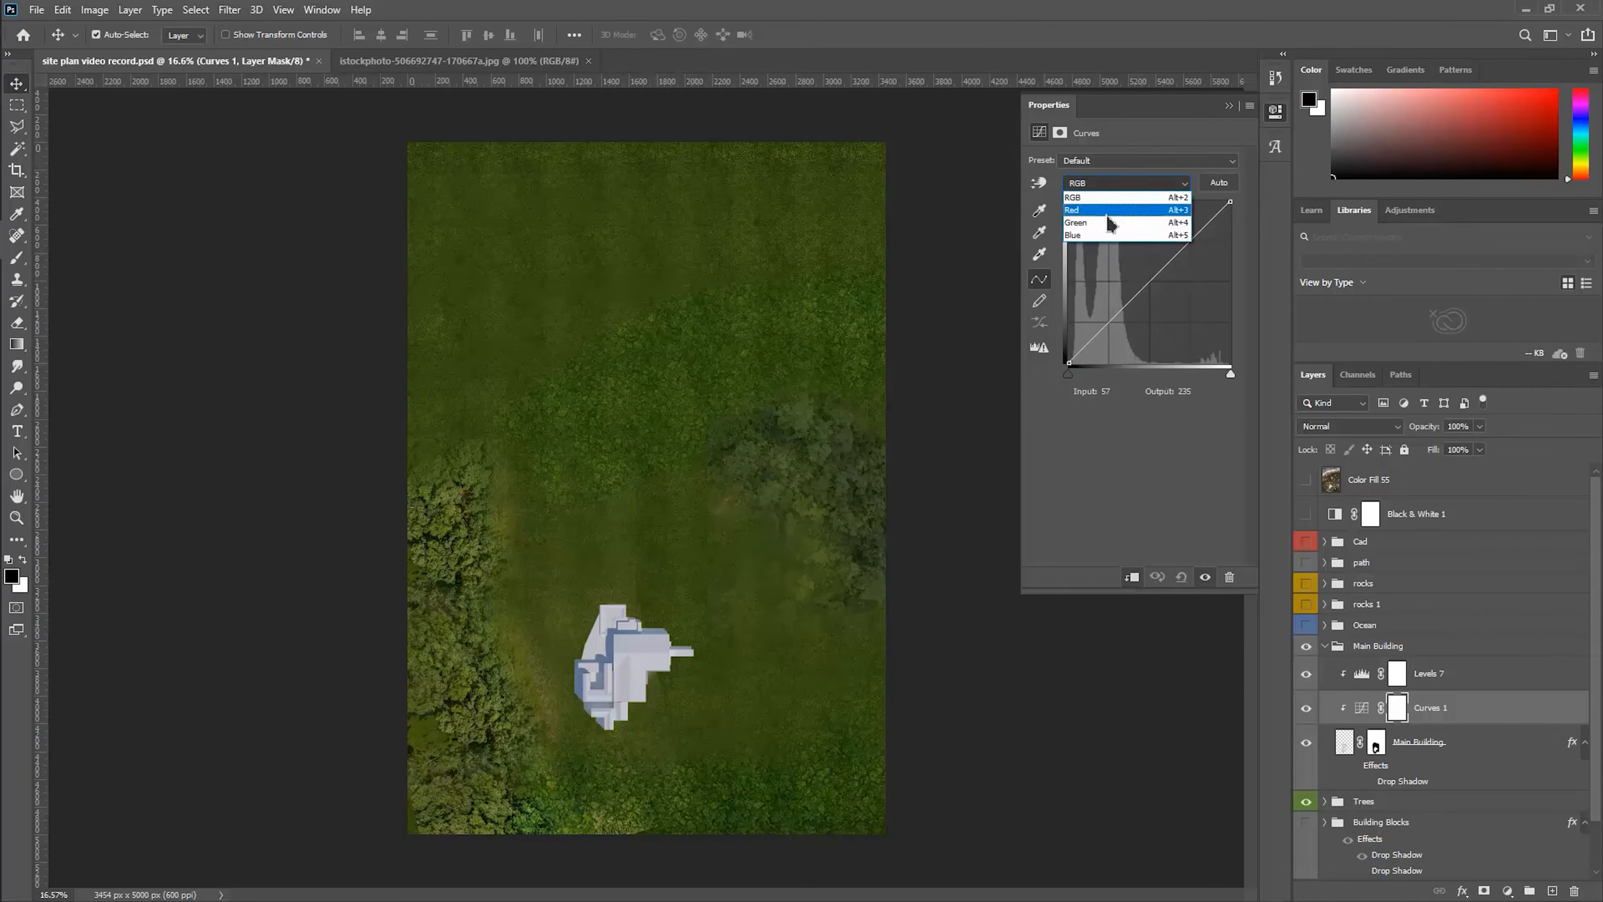
click(1106, 238)
drag(1154, 278, 1158, 301)
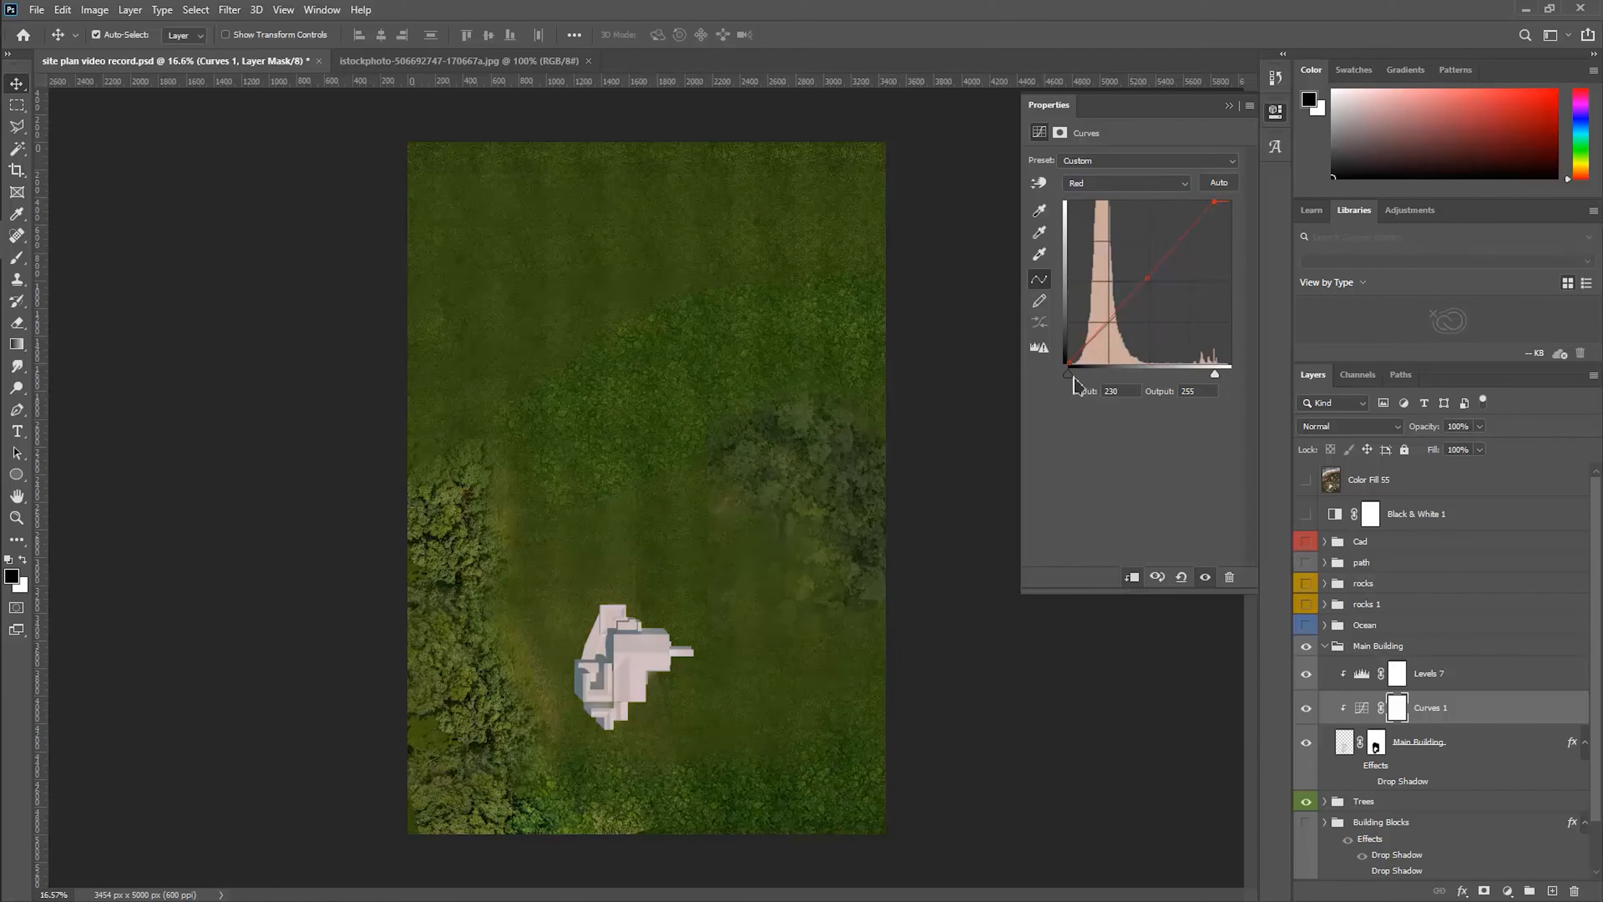
- Try to correct the building's tint with a clipped Hue/Saturation adjustment, shifting the hue to +7
click(1452, 742)
click(1507, 890)
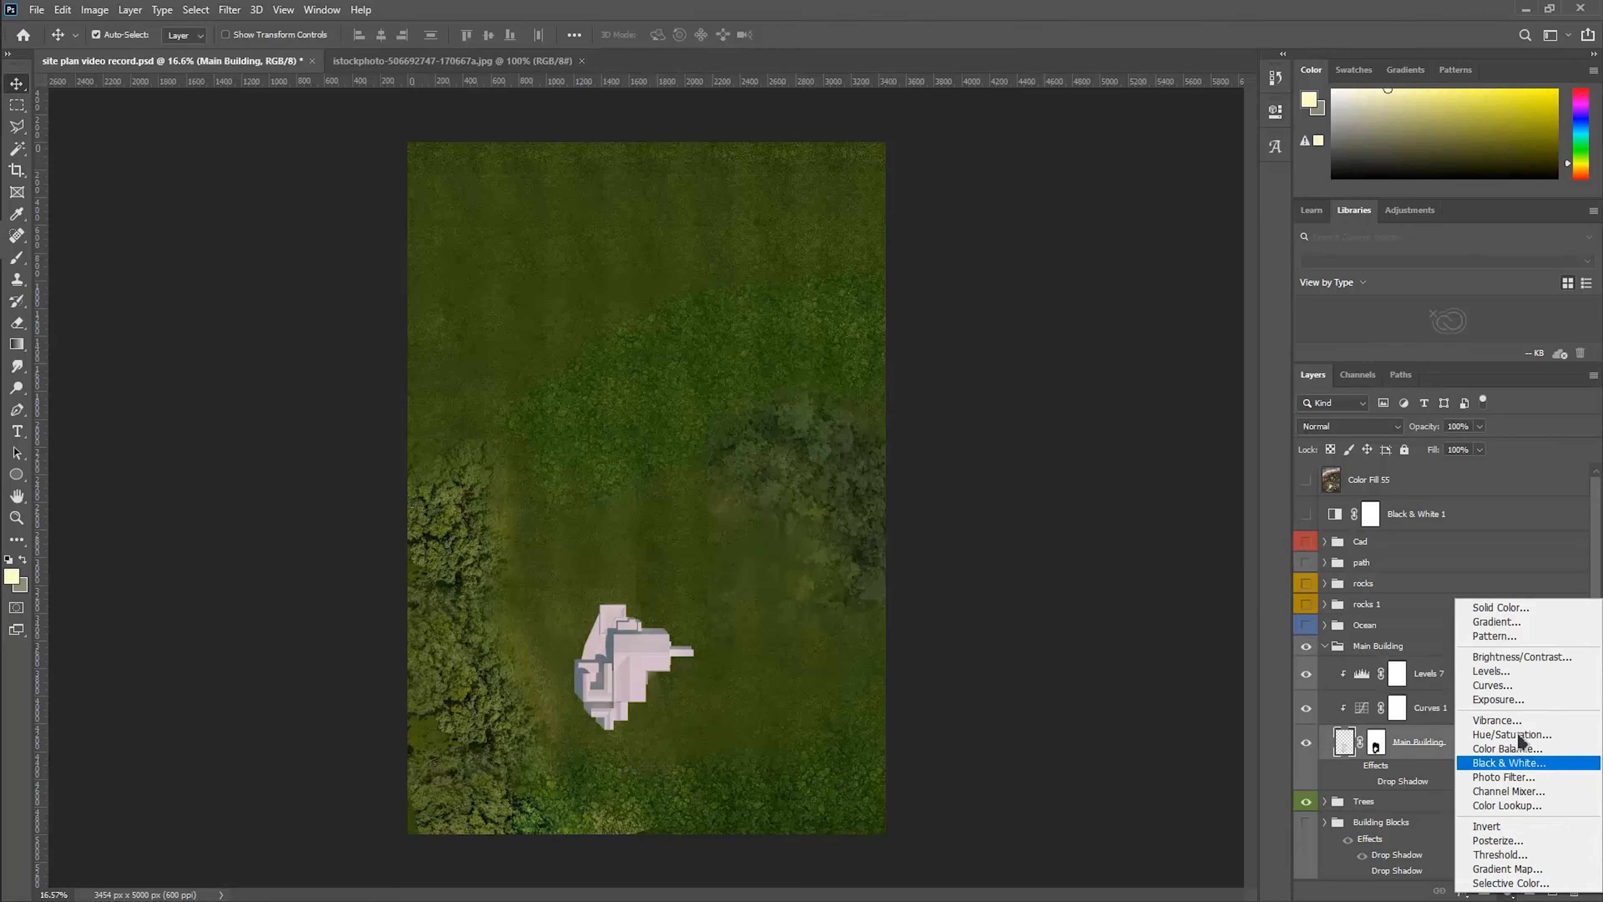
click(1484, 760)
drag(1133, 222, 1043, 225)
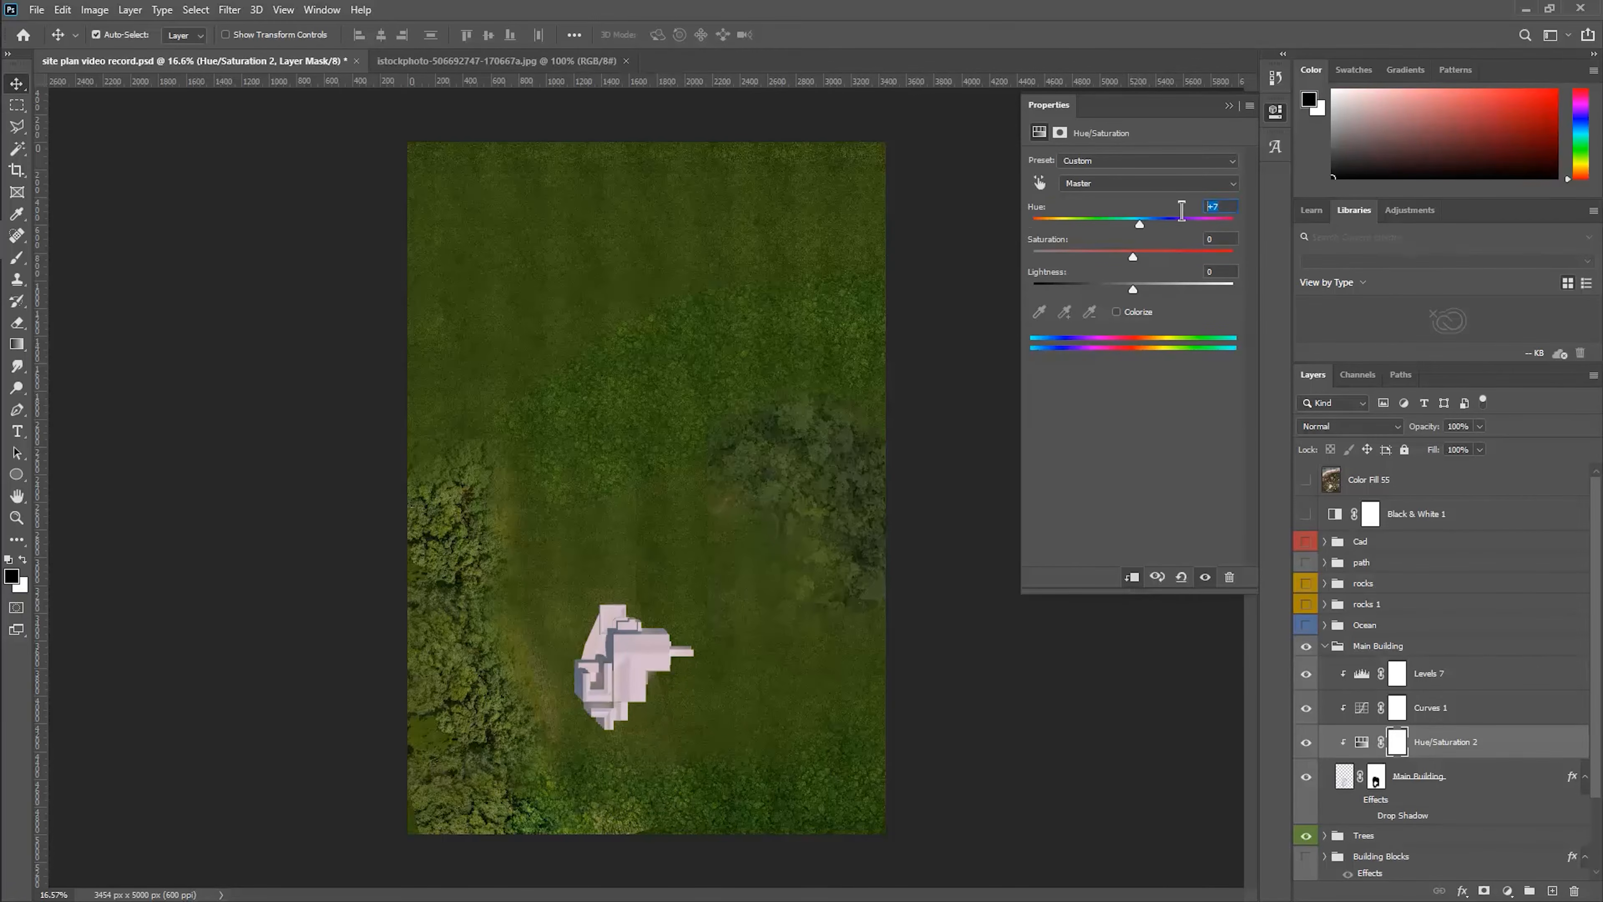
- Add a Color Balance adjustment clipped to Main Building with midtones at Magenta-Green -26 and Yellow-Blue -60
click(1439, 777)
click(1507, 891)
click(1484, 779)
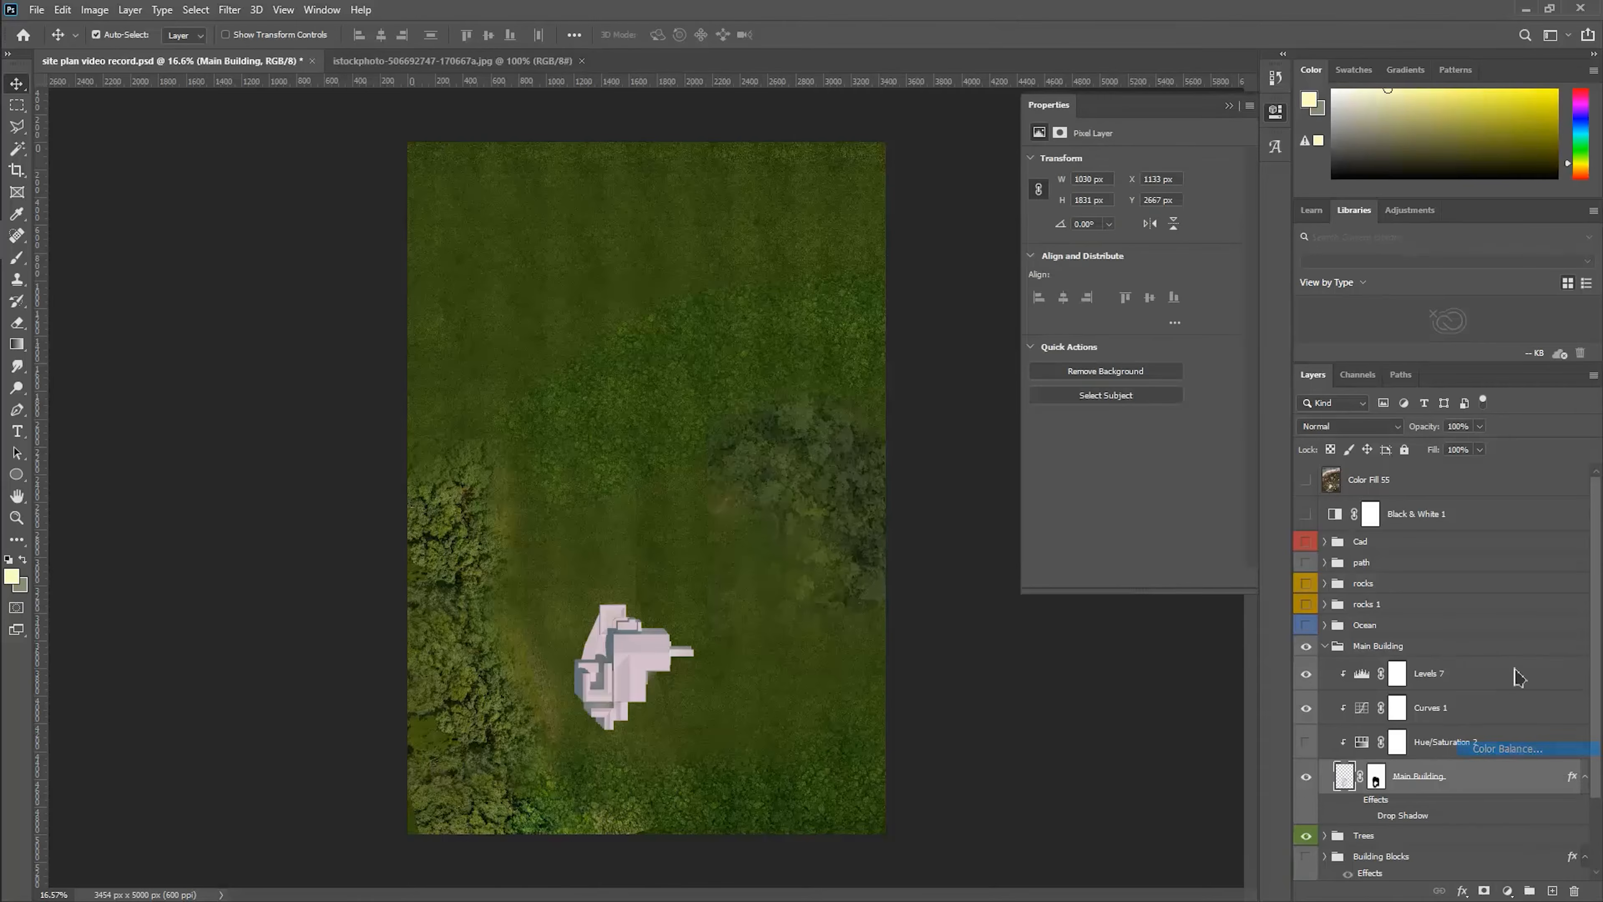
drag(1111, 247, 1097, 249)
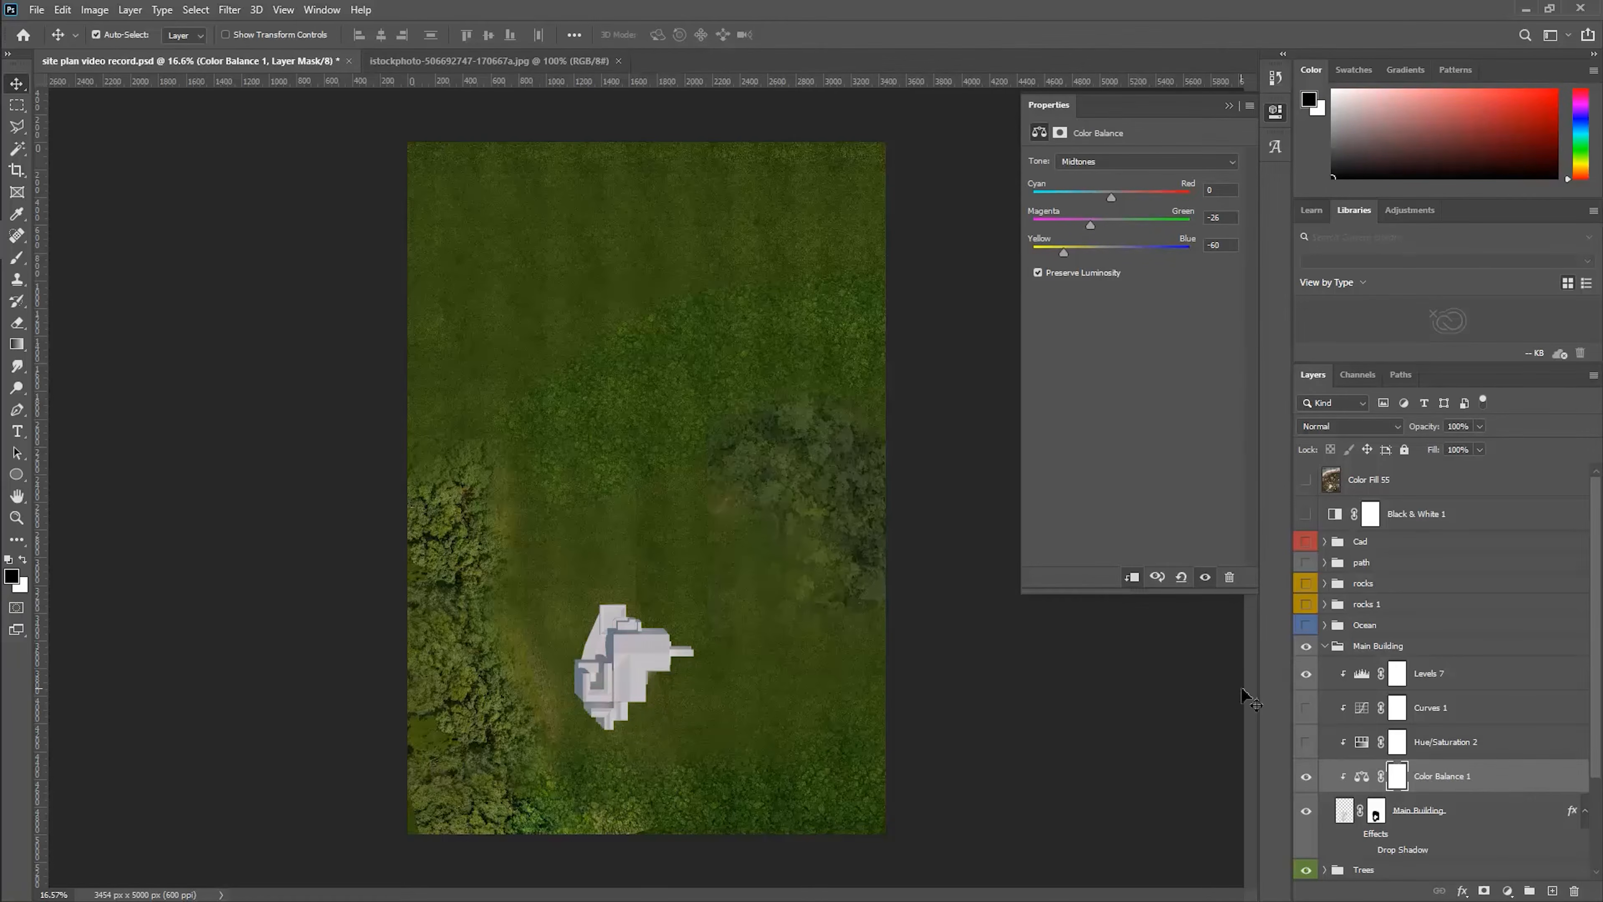
- Show the Building Blocks, Ocean, rocks, rocks 1, path and Cad groups, and add a Brightness/Contrast adjustment above Main Building
click(1324, 646)
click(1306, 688)
drag(1338, 688, 1309, 570)
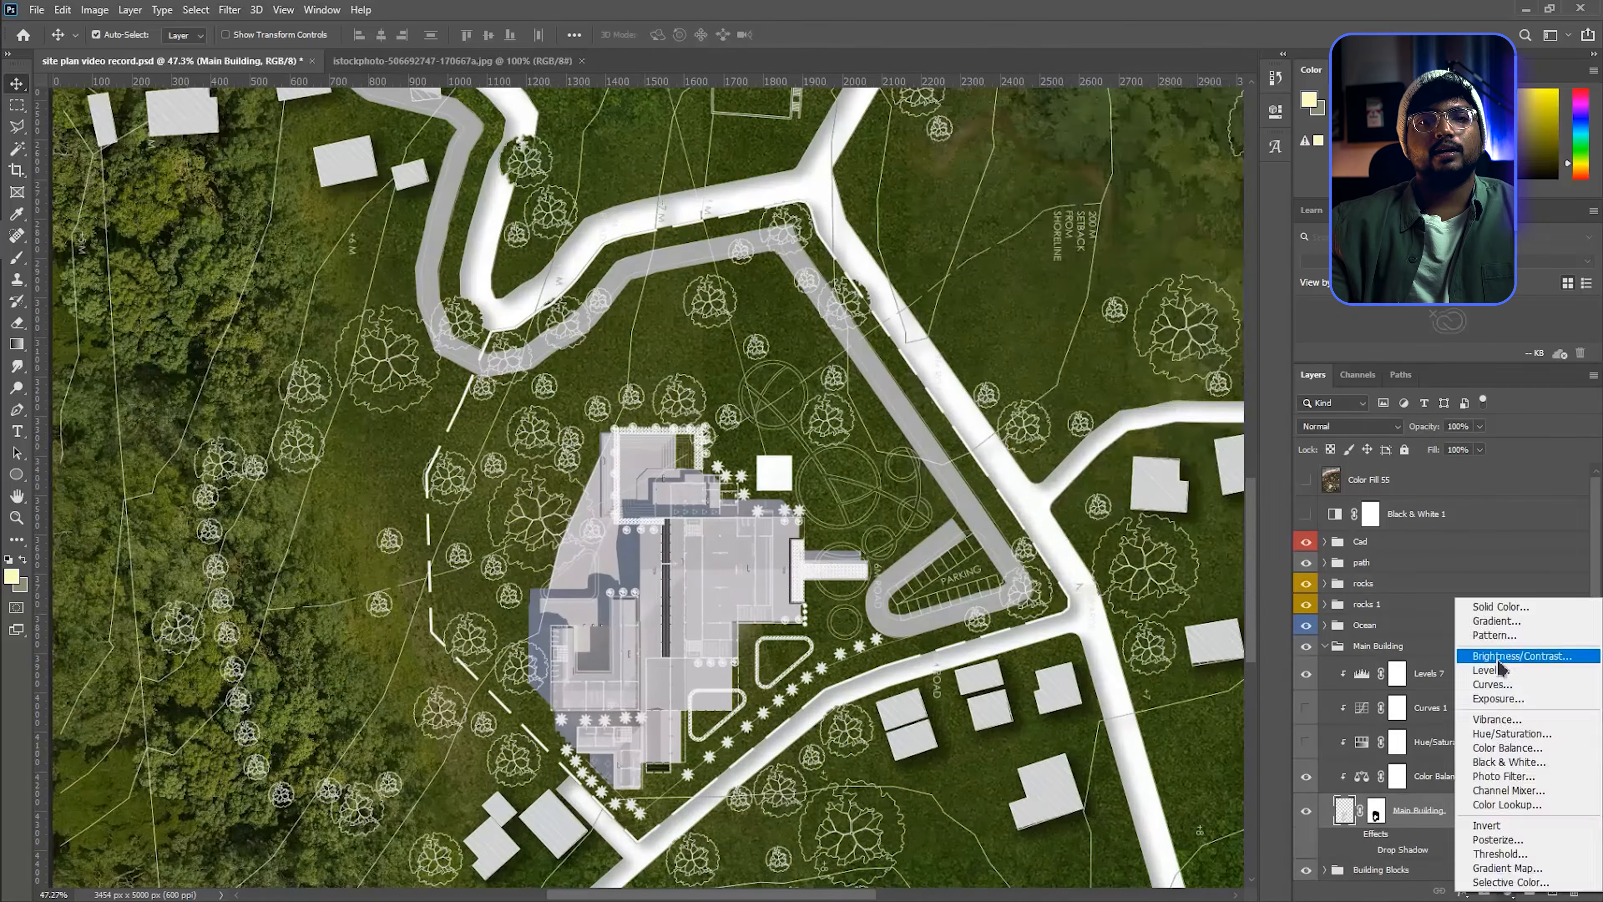
click(1502, 663)
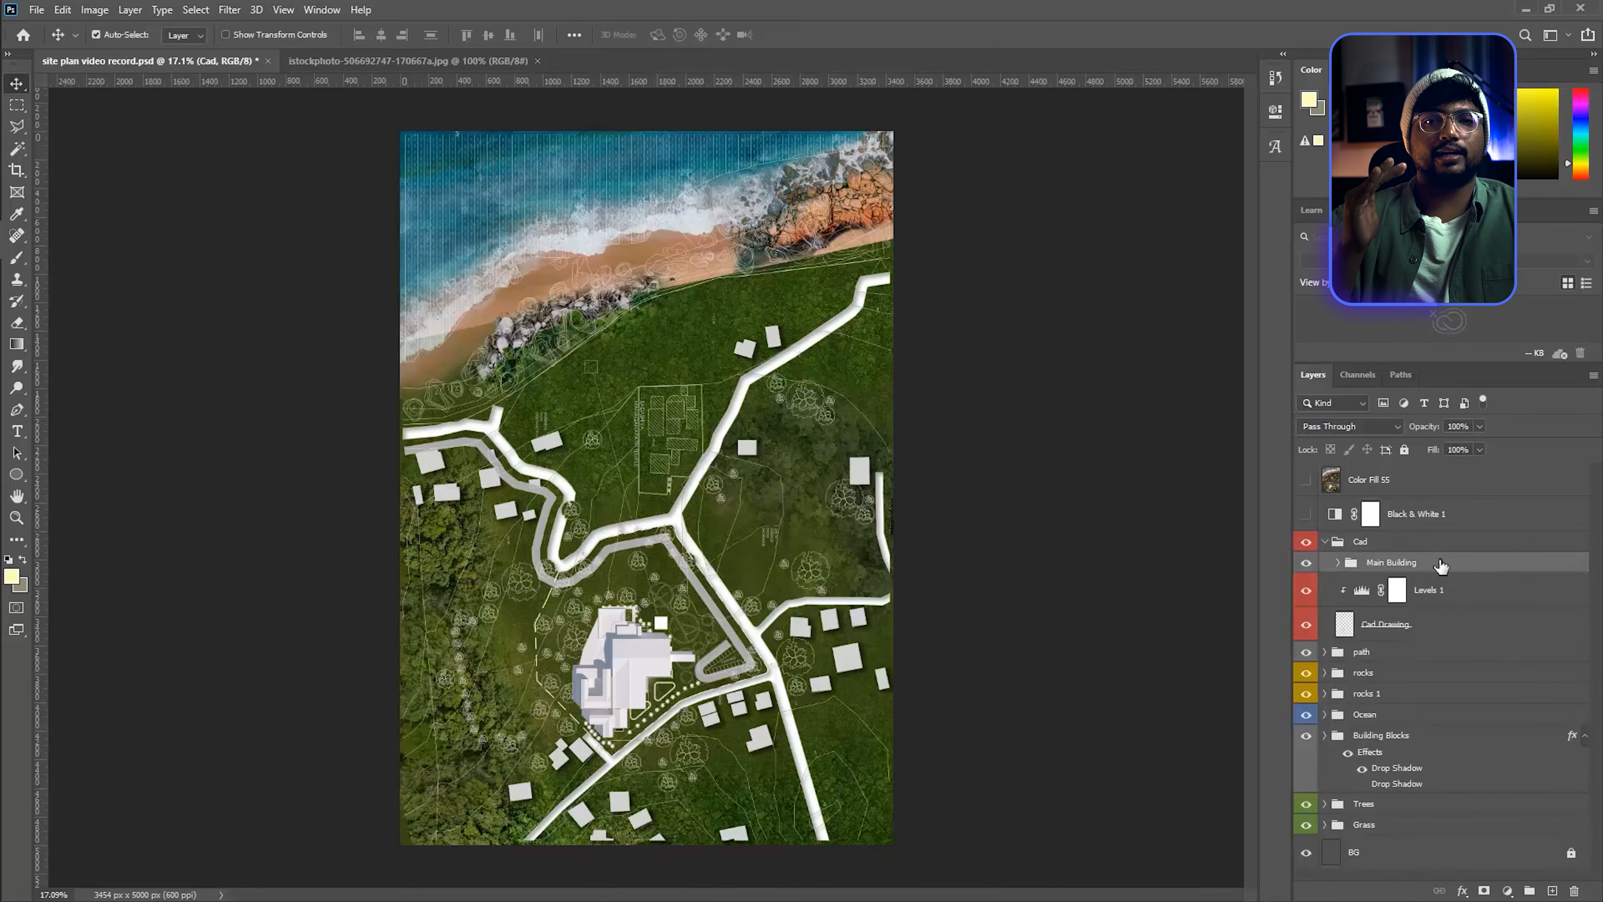
- Move the Main Building group above Cad and add a clipped Brightness/Contrast adjustment with brightness 66 to the Cad Drawing layer
drag(1441, 564, 1441, 536)
click(1440, 624)
click(1507, 890)
click(1502, 663)
drag(1133, 208, 1177, 208)
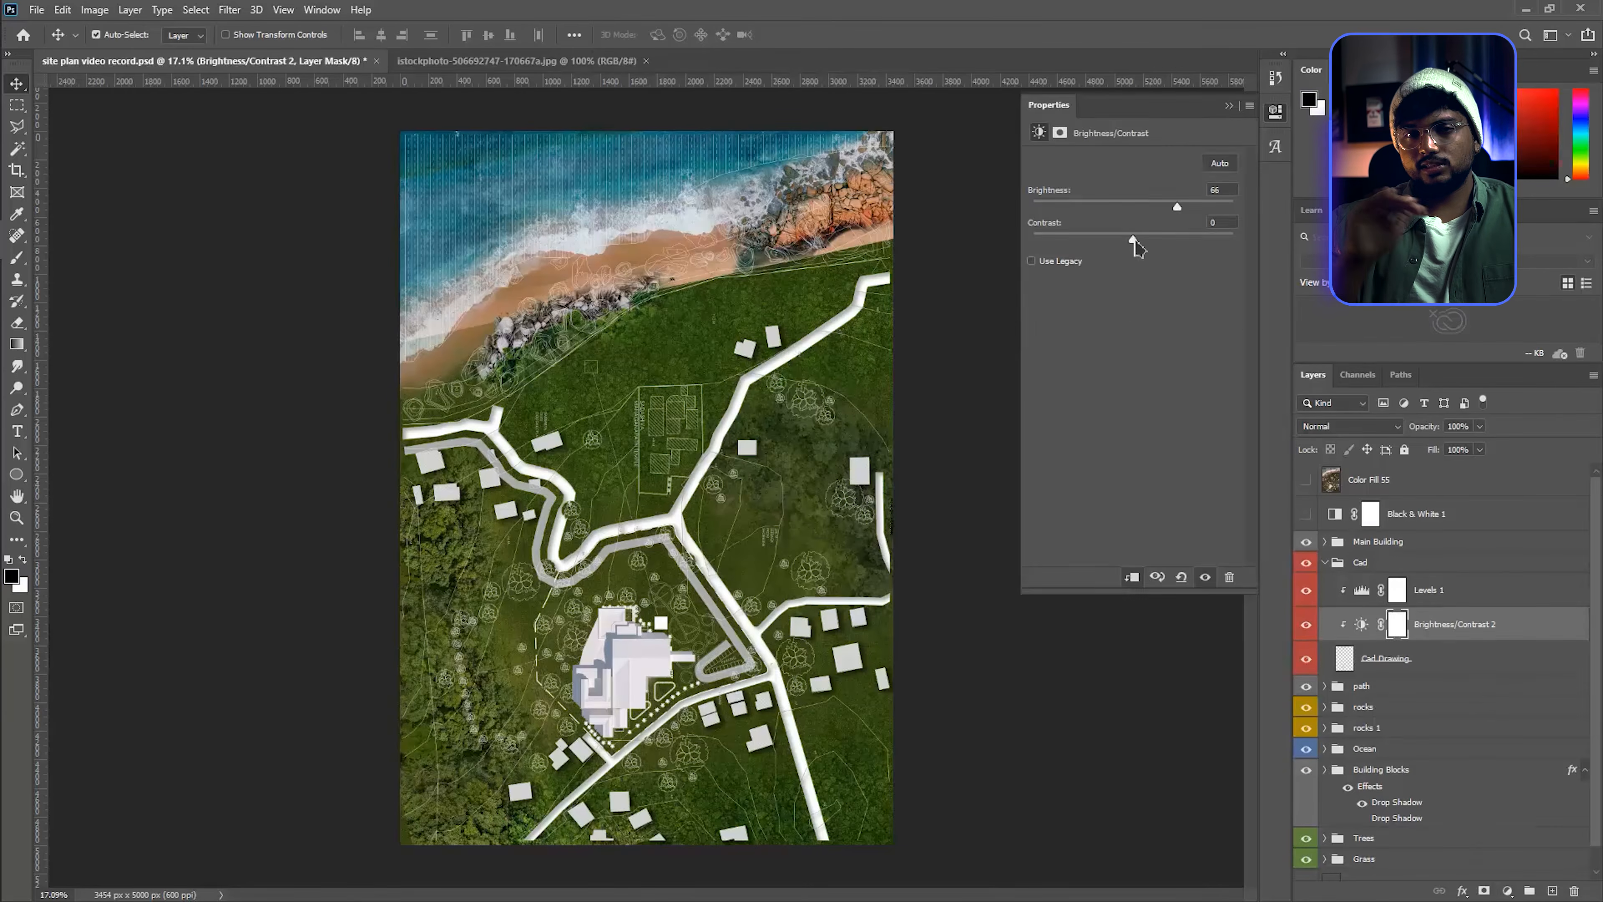
- Add a Levels adjustment above the Cad drawing's Brightness/Contrast adjustment and close the adjustment settings
click(1508, 891)
click(1502, 678)
click(1275, 111)
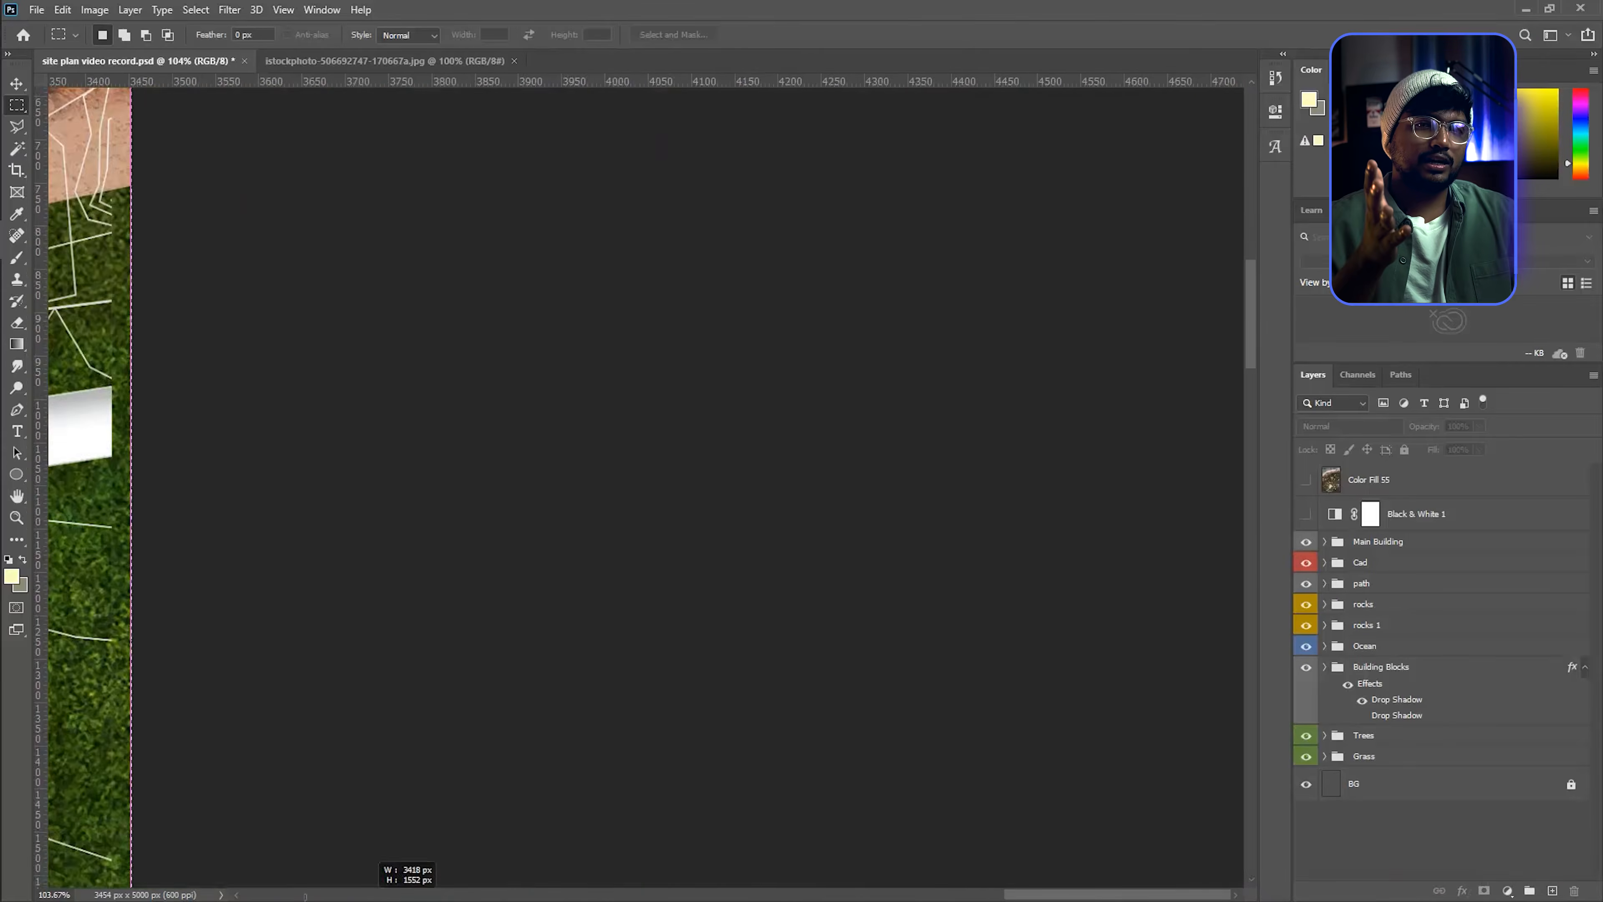
- Select the site plan with a rectangular marquee just inside the canvas edges and crop the image to it
drag(306, 896, 460, 725)
scroll(786, 508, down, 4)
key(ctrl+0)
click(101, 11)
click(111, 177)
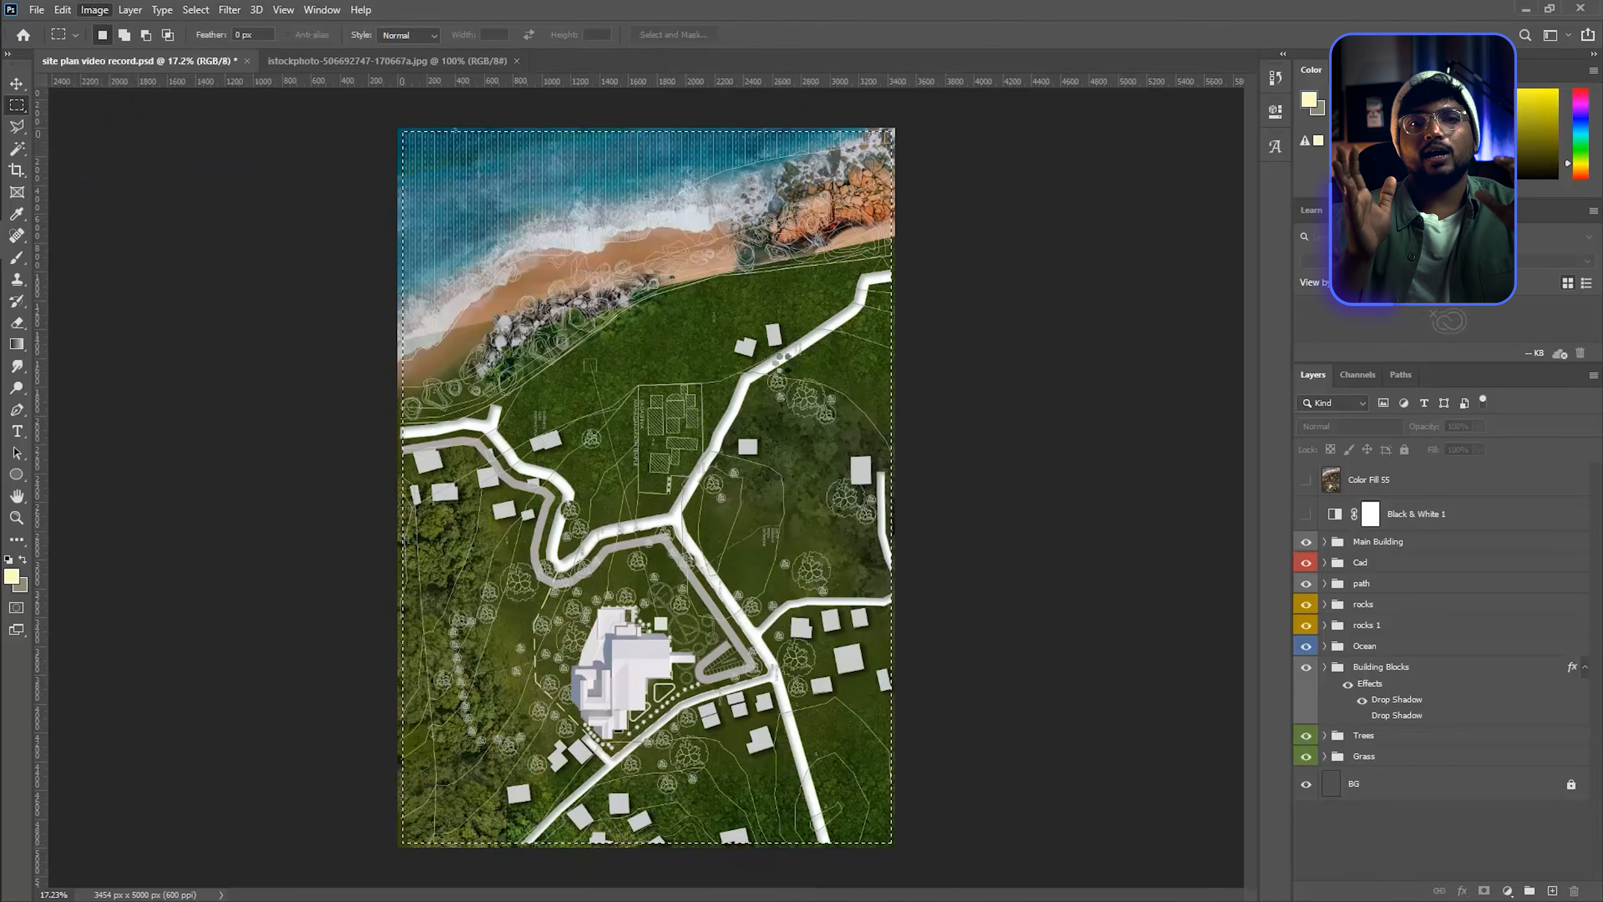
- Group all layers from Main Building through BG, duplicate the group, and turn the copy into a single layer
click(1389, 541)
shift+click(1436, 784)
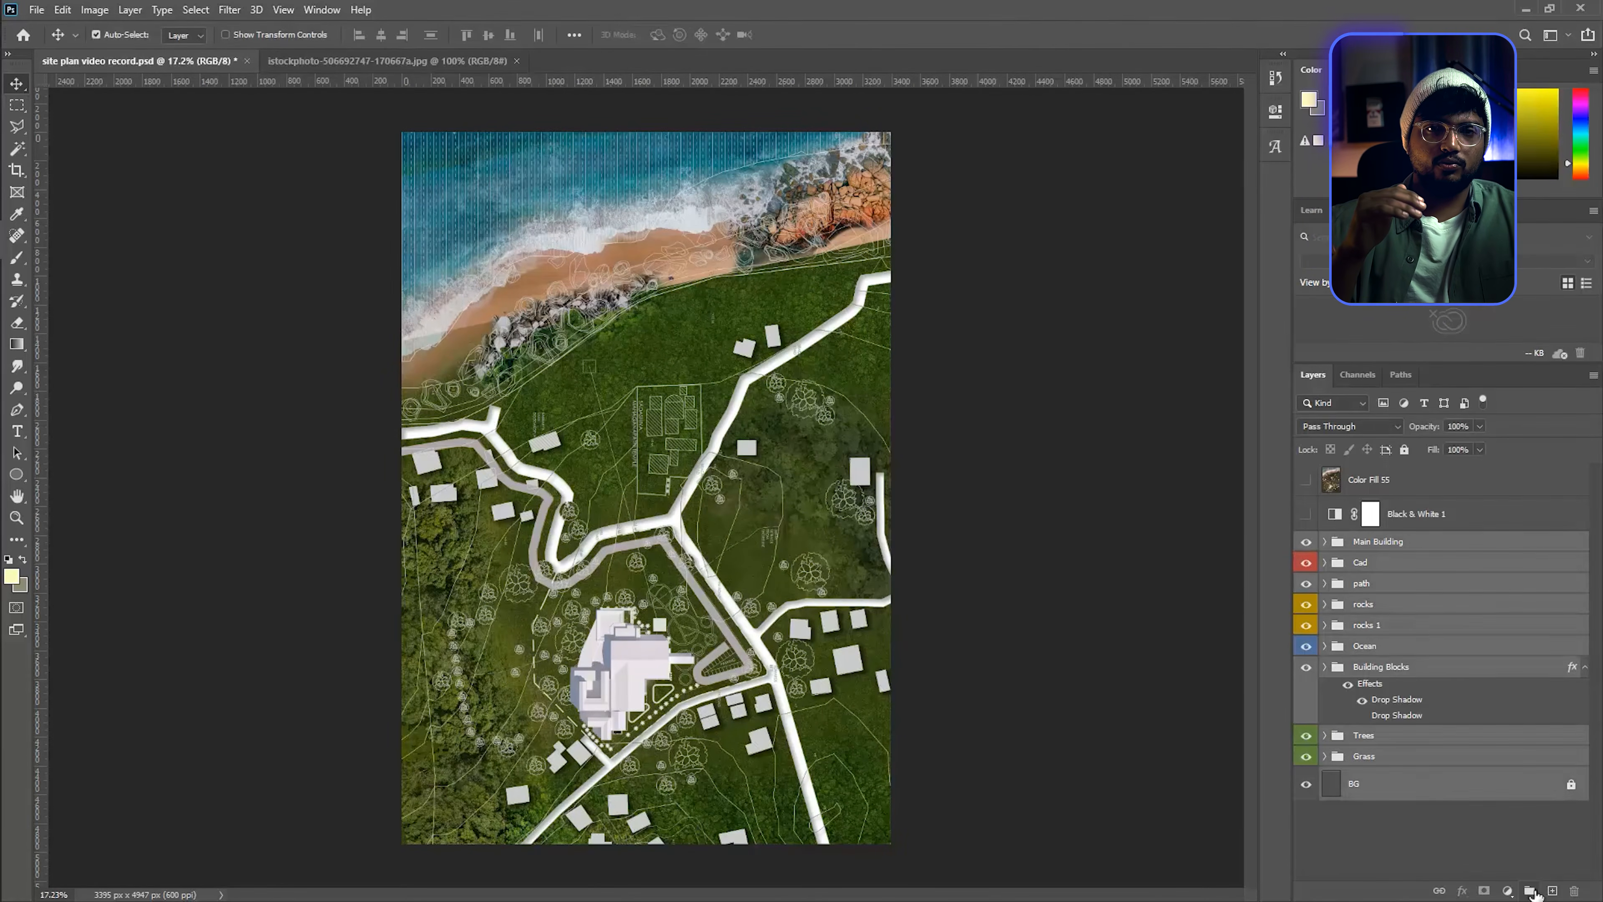
click(1530, 890)
key(ctrl+j)
right_click(1383, 548)
click(1387, 648)
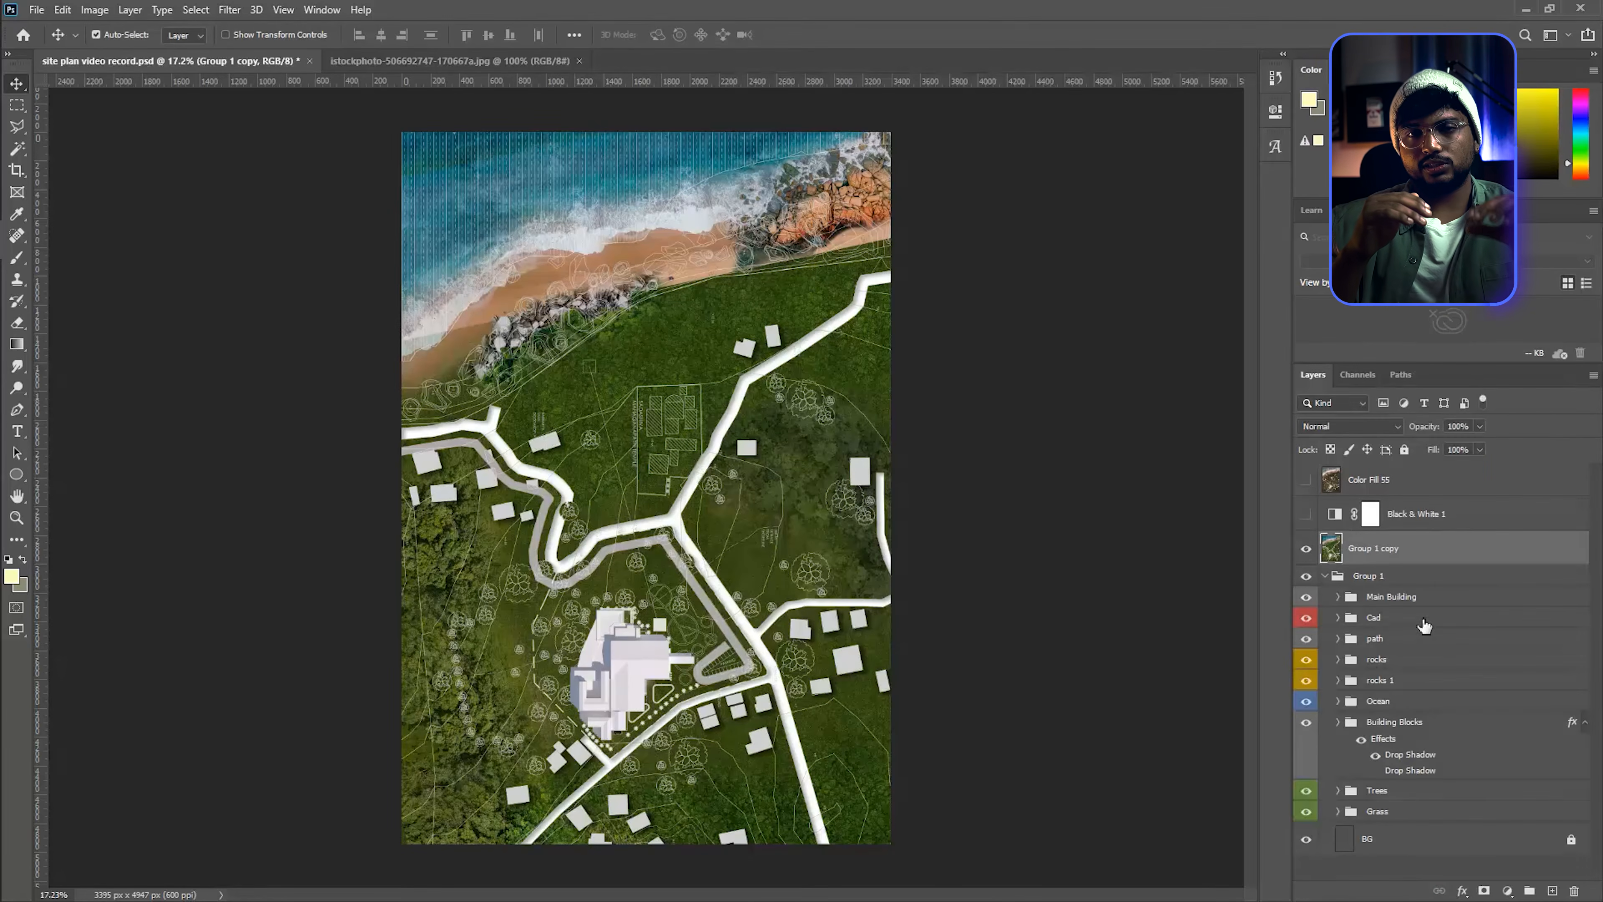
- Open the Camera Raw filter and set temperature +8, exposure +0.25, highlights -32, shadows -19, blacks -11, texture +1, clarity +3 and vibrance -30
click(232, 11)
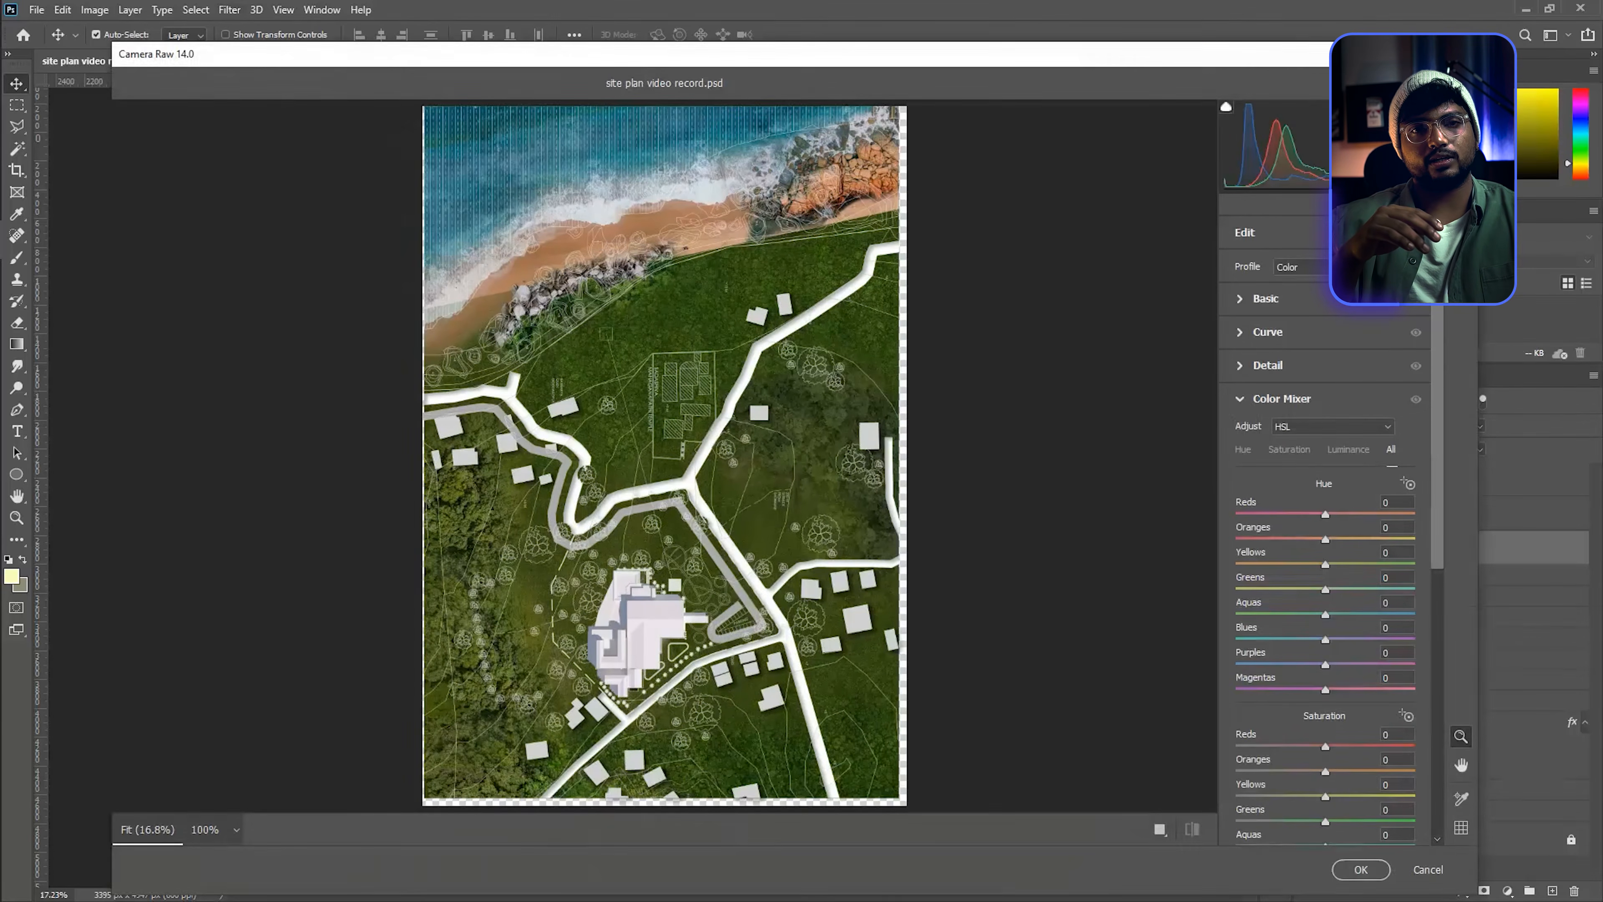
click(1240, 301)
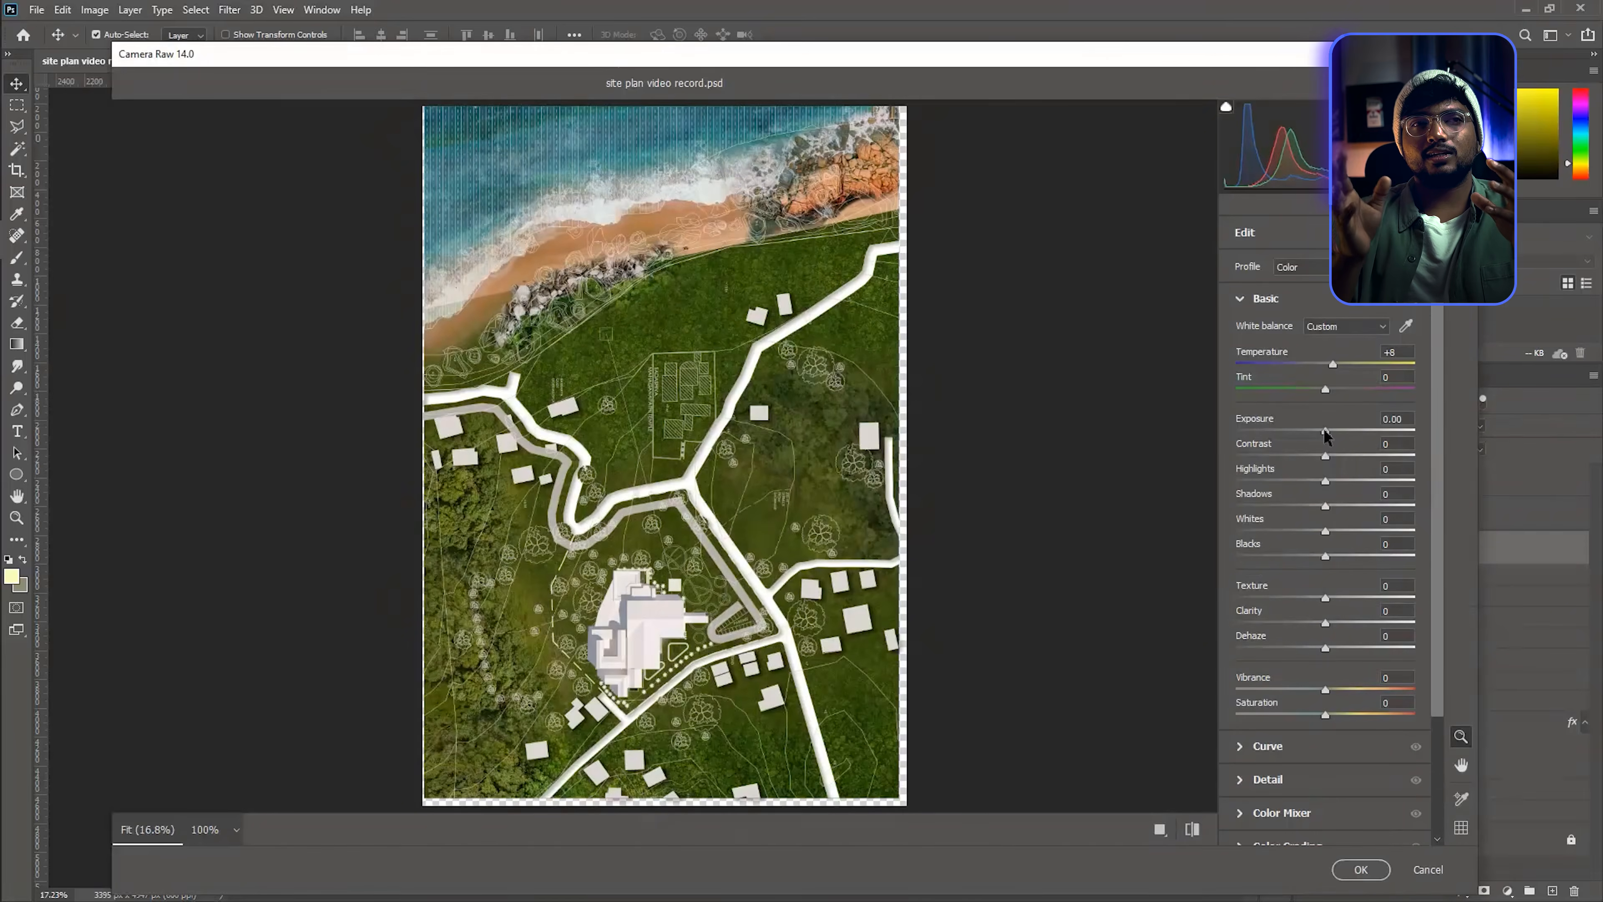
drag(1325, 435, 1318, 555)
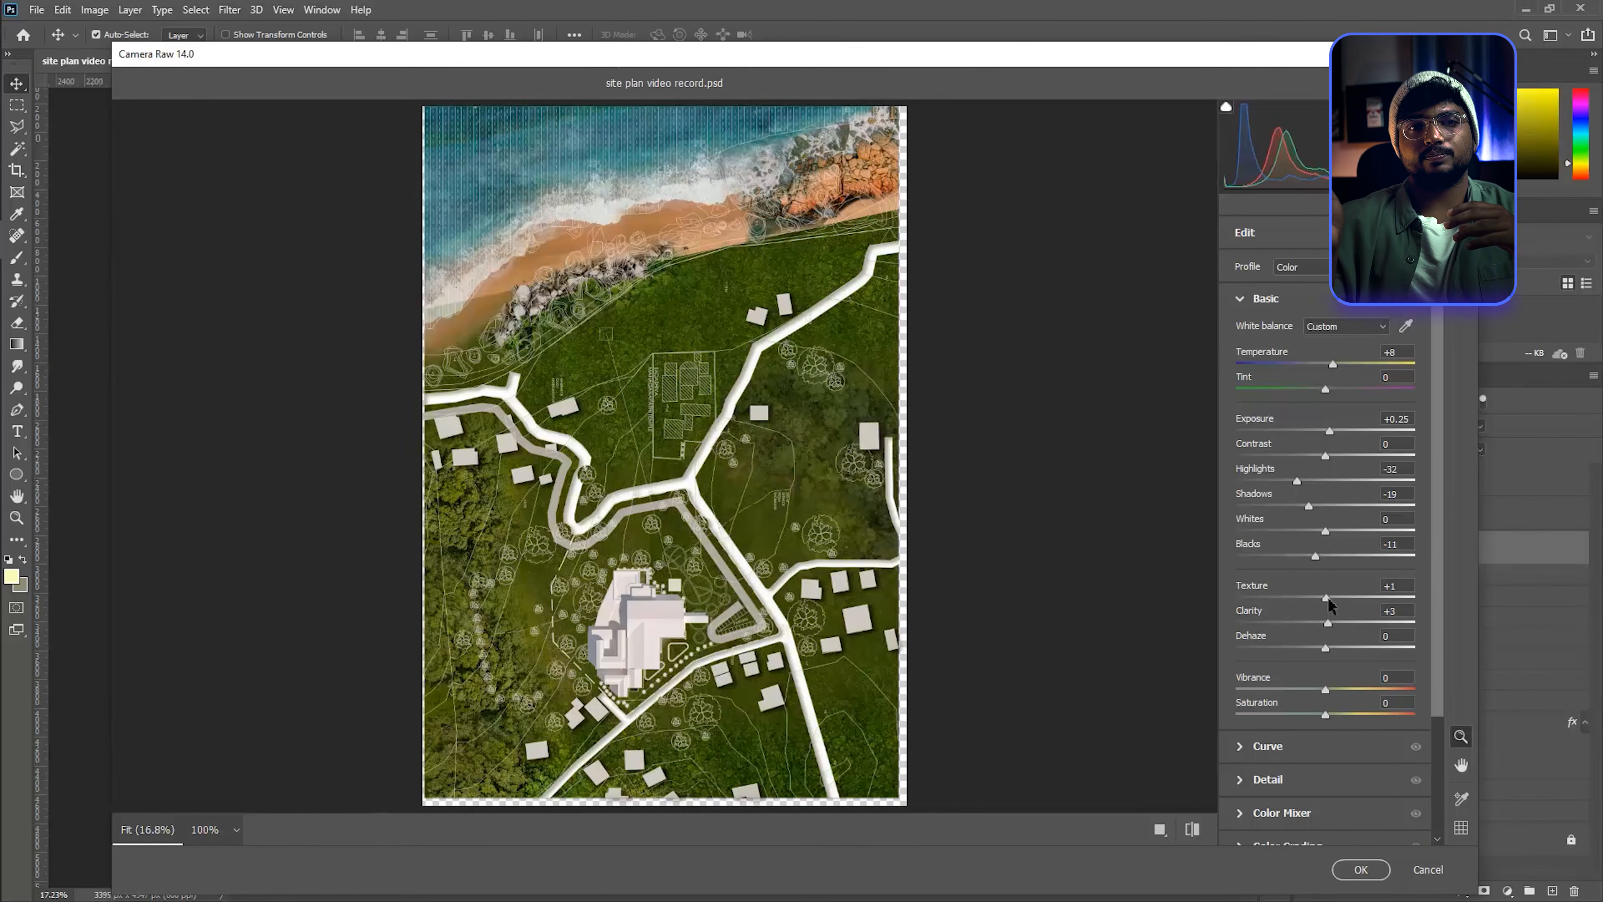
scroll(1328, 658, down, 1)
drag(1301, 649, 1299, 648)
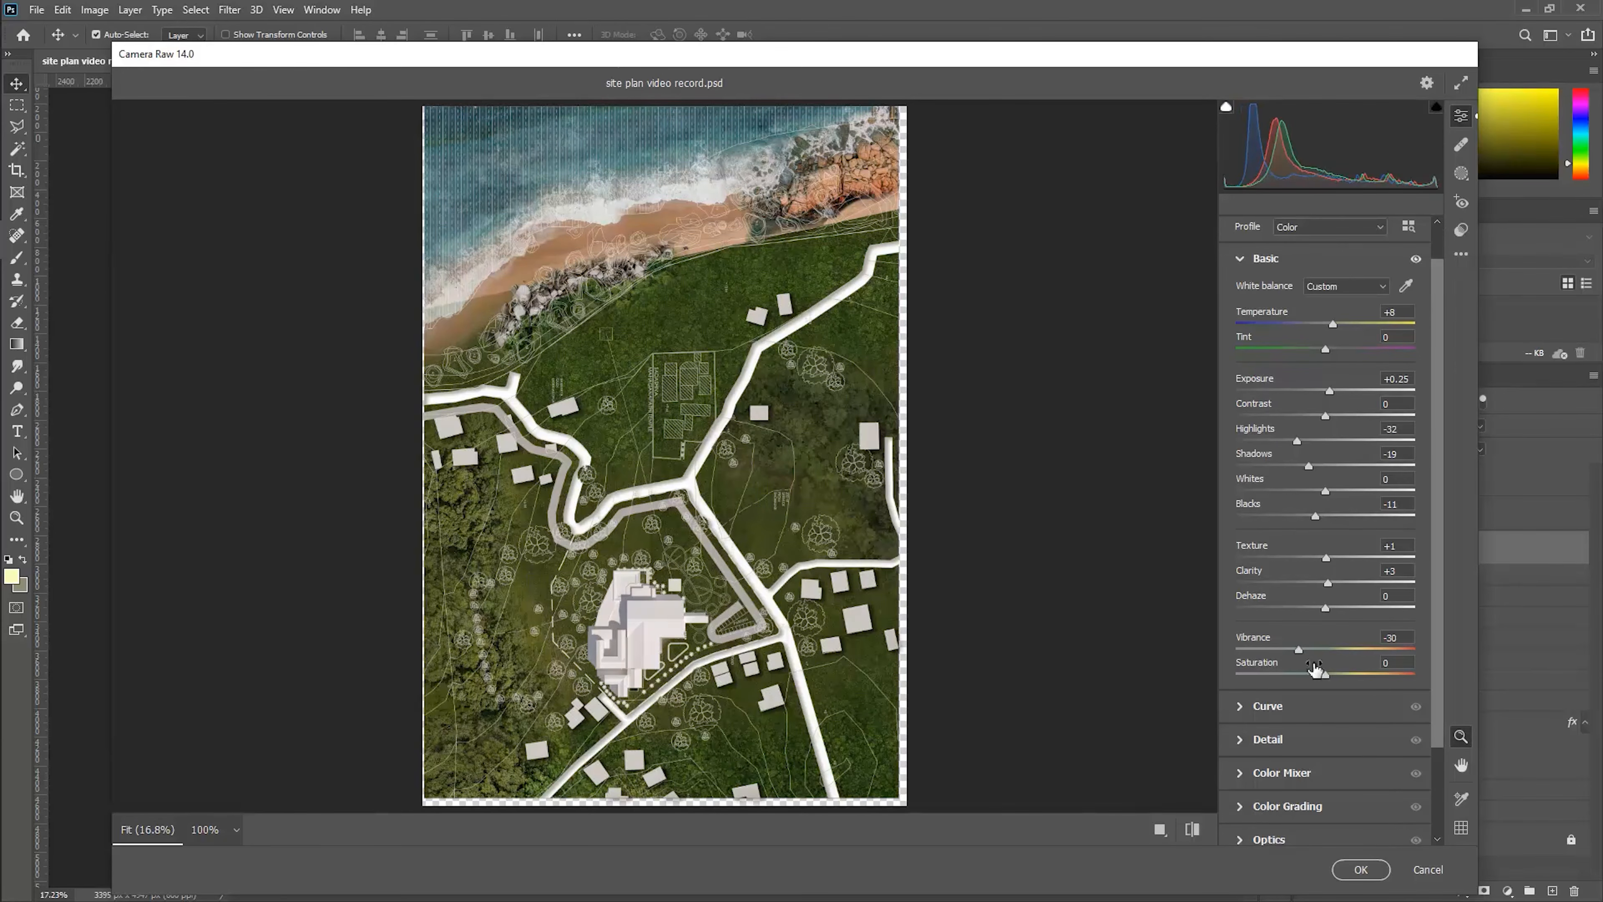
- Try stronger and weaker saturation in the Basic settings and reset it to 0
scroll(1260, 678, down, 1)
click(1246, 666)
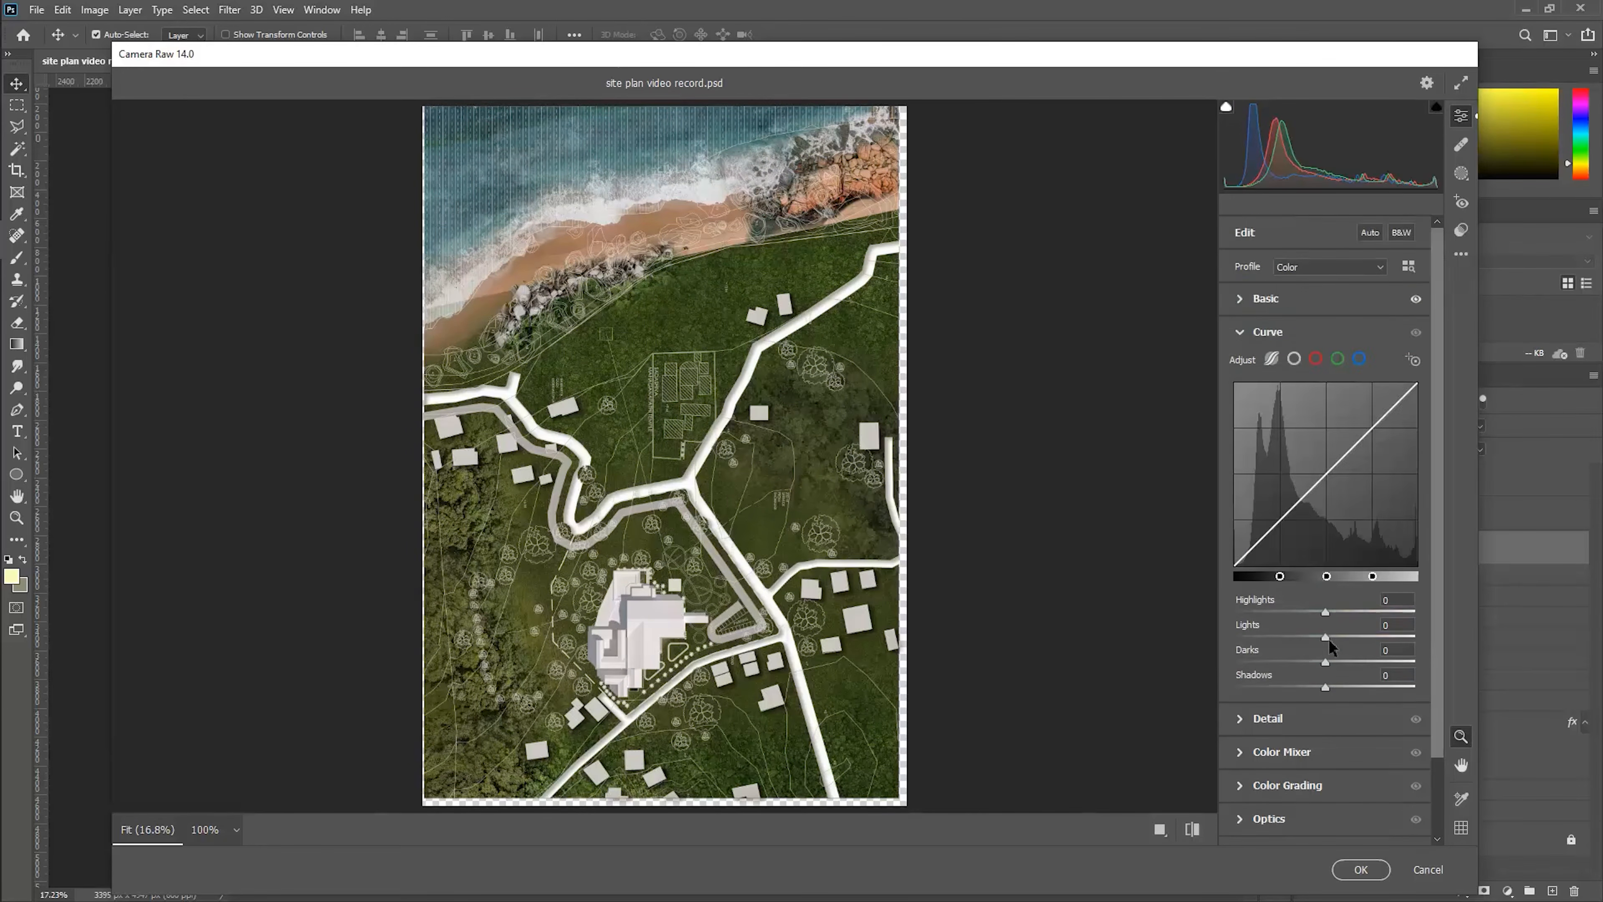
click(1295, 328)
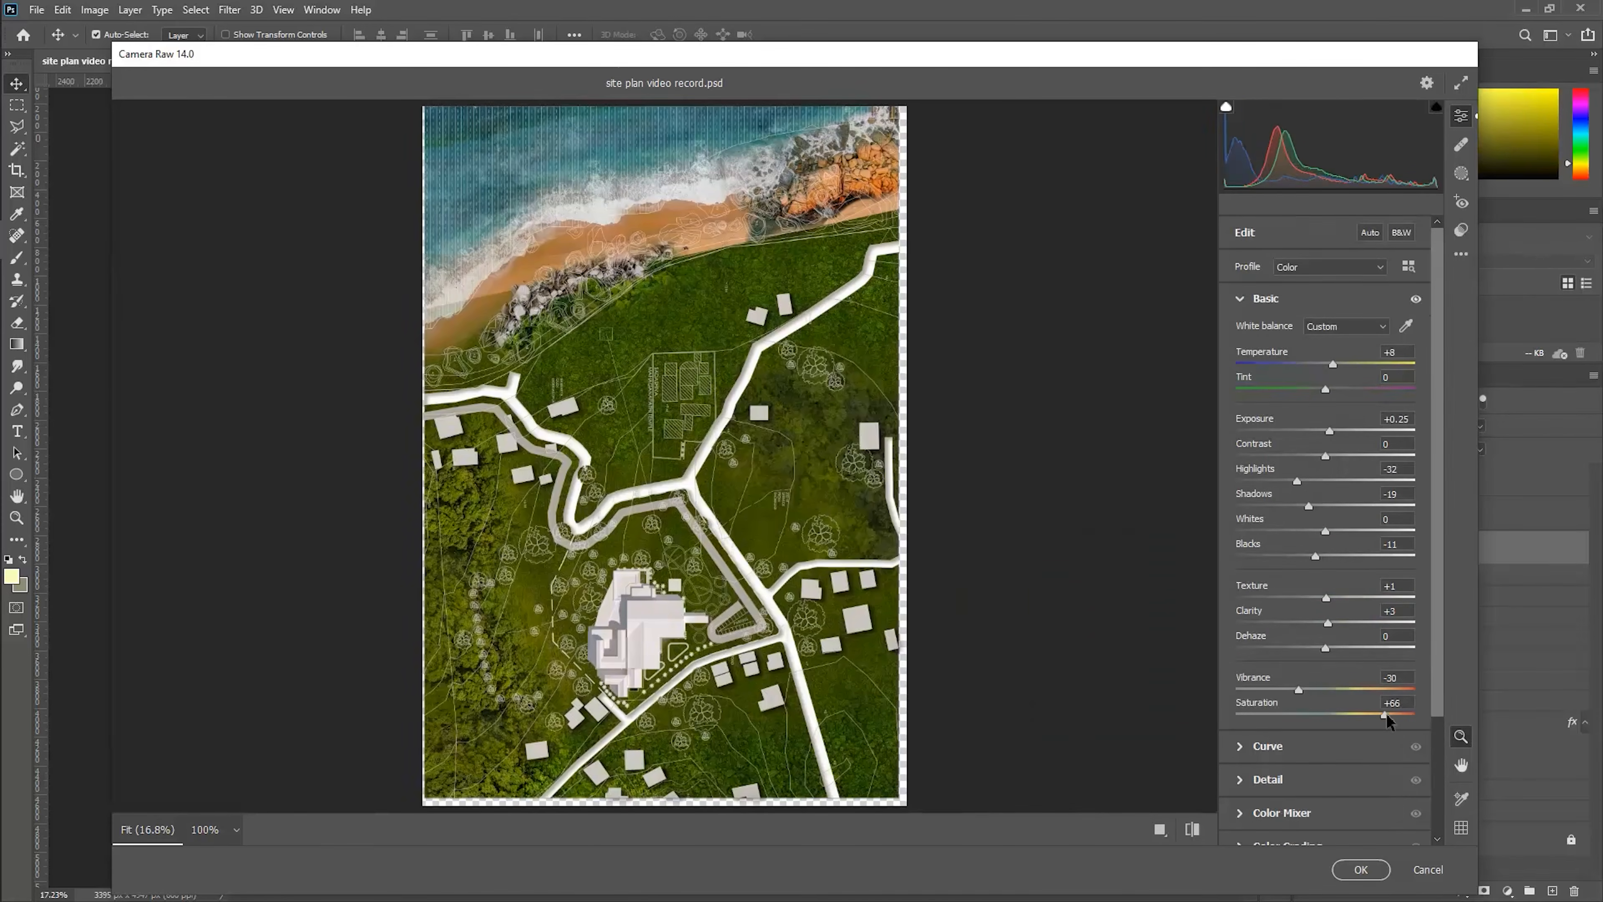
drag(1386, 716, 1274, 713)
double_click(1273, 712)
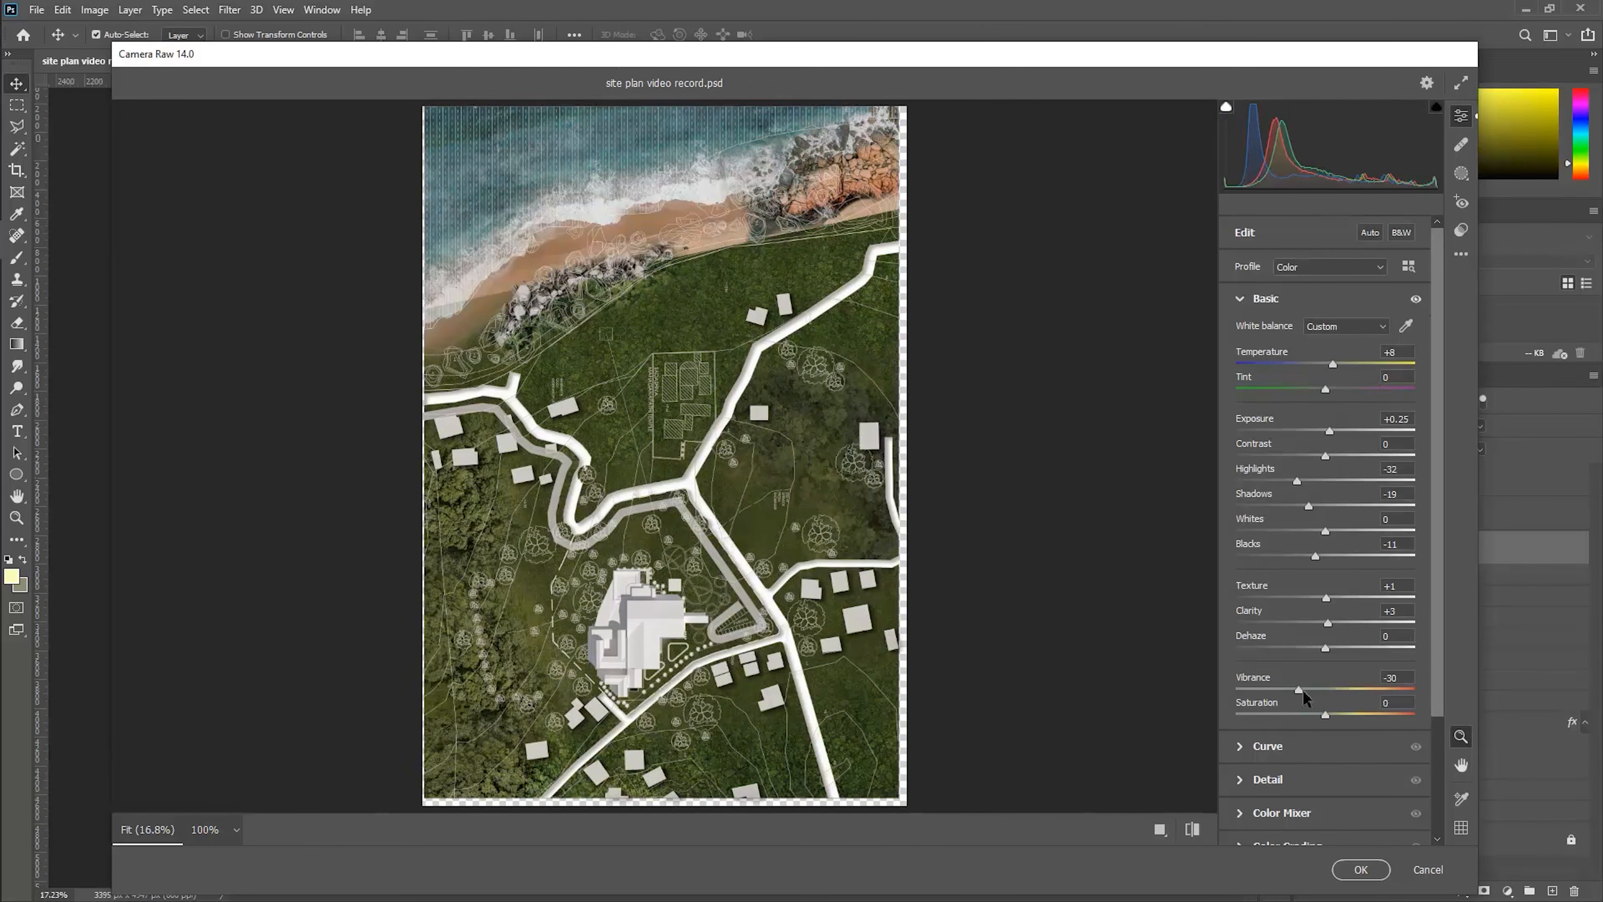
- Set the Detail values to sharpening 7, noise reduction 14 and color noise reduction 8
click(1238, 745)
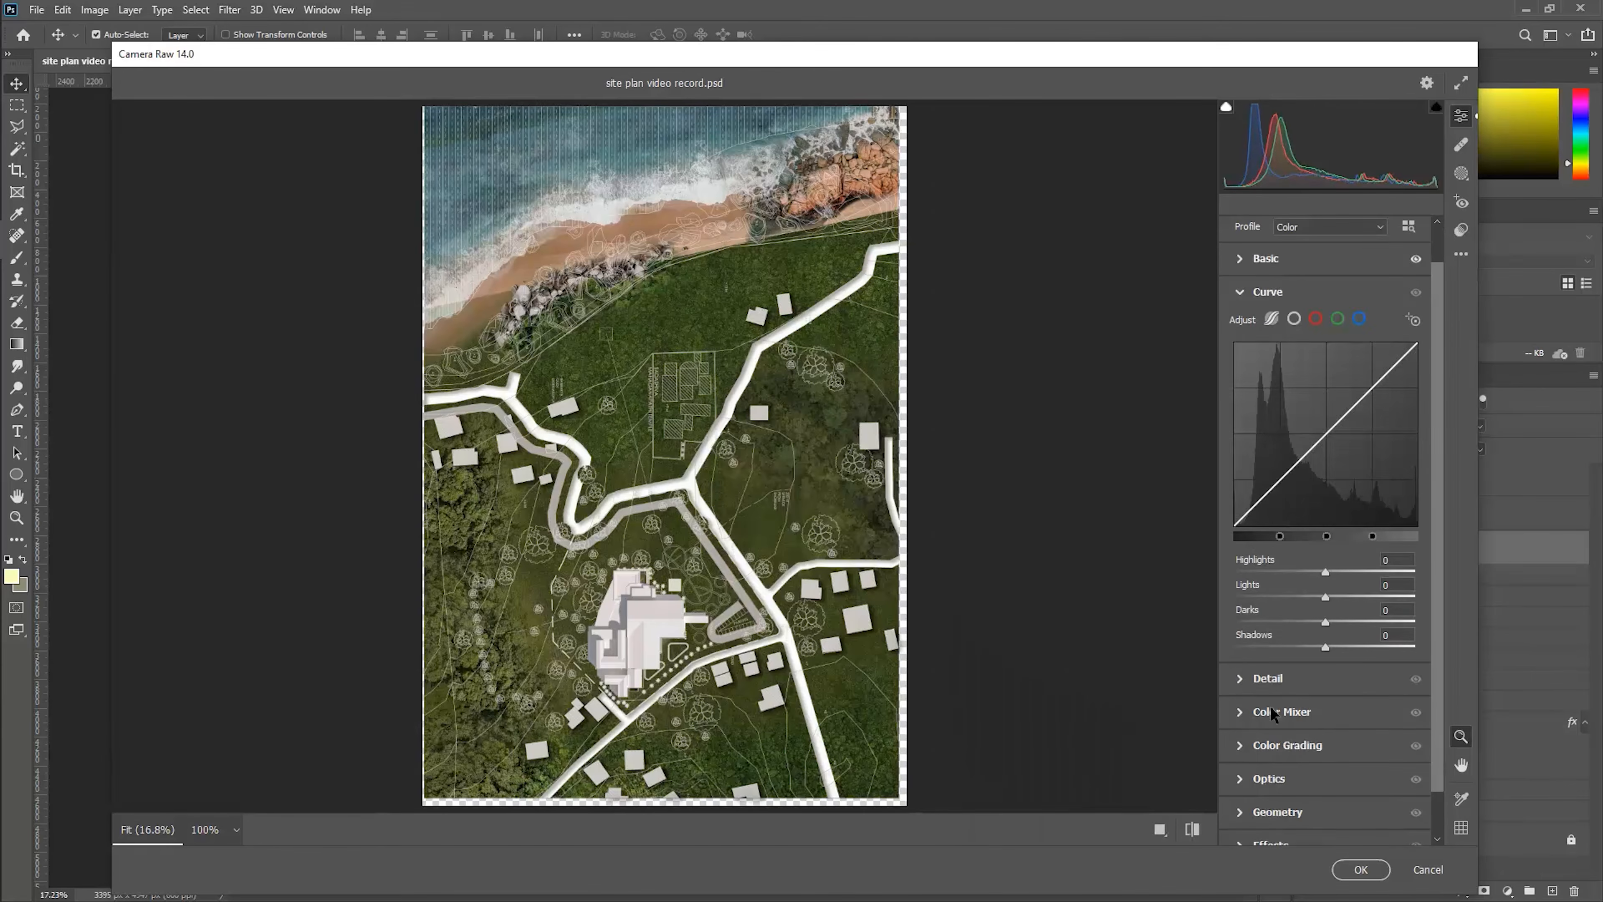
click(1257, 673)
drag(1246, 436, 1243, 403)
drag(1236, 471, 1256, 467)
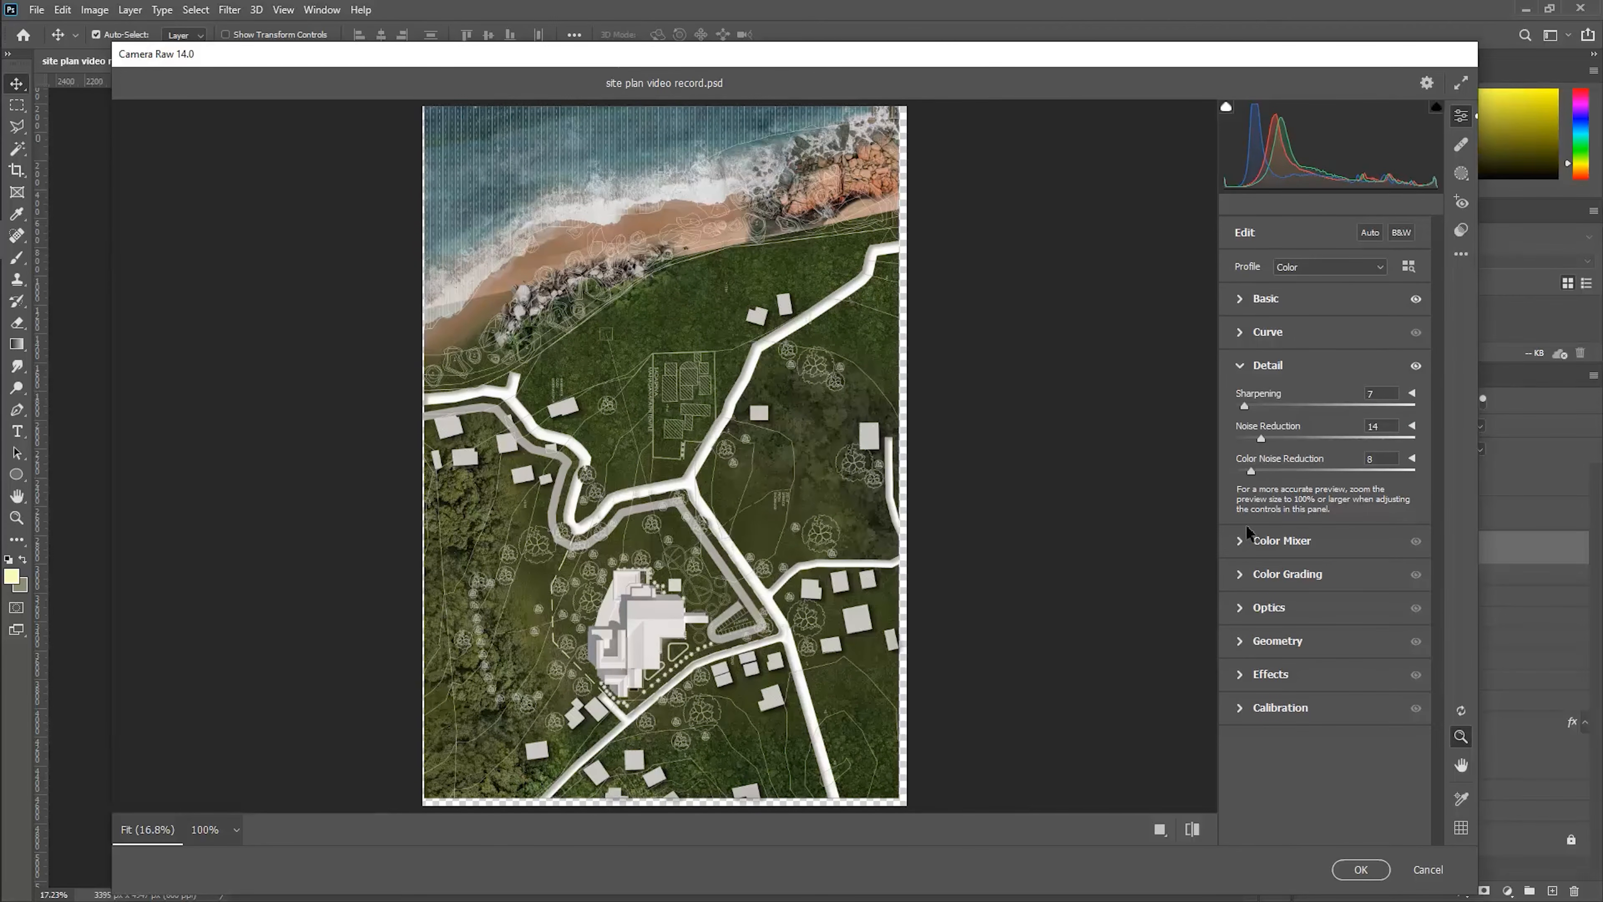
- In Color Mixer, set hues Oranges +29, Yellows -100, Greens -34, Aquas -15, set Reds, Purples and Magentas saturation to -100, and apply the filter
click(1242, 539)
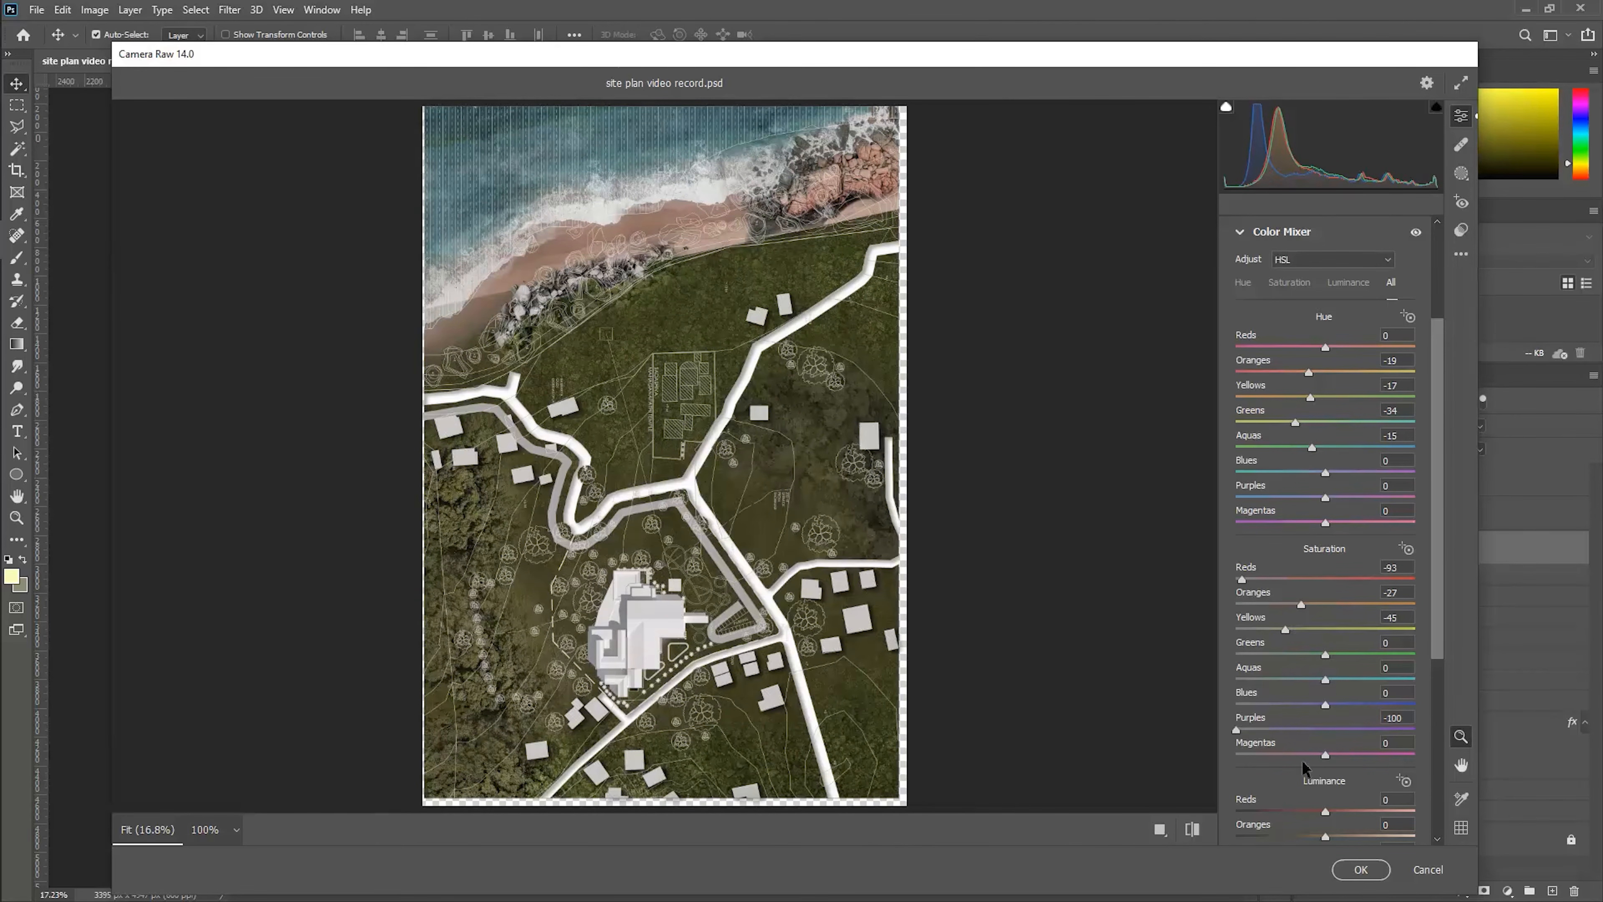
scroll(1234, 758, down, 1)
drag(1242, 499, 1219, 499)
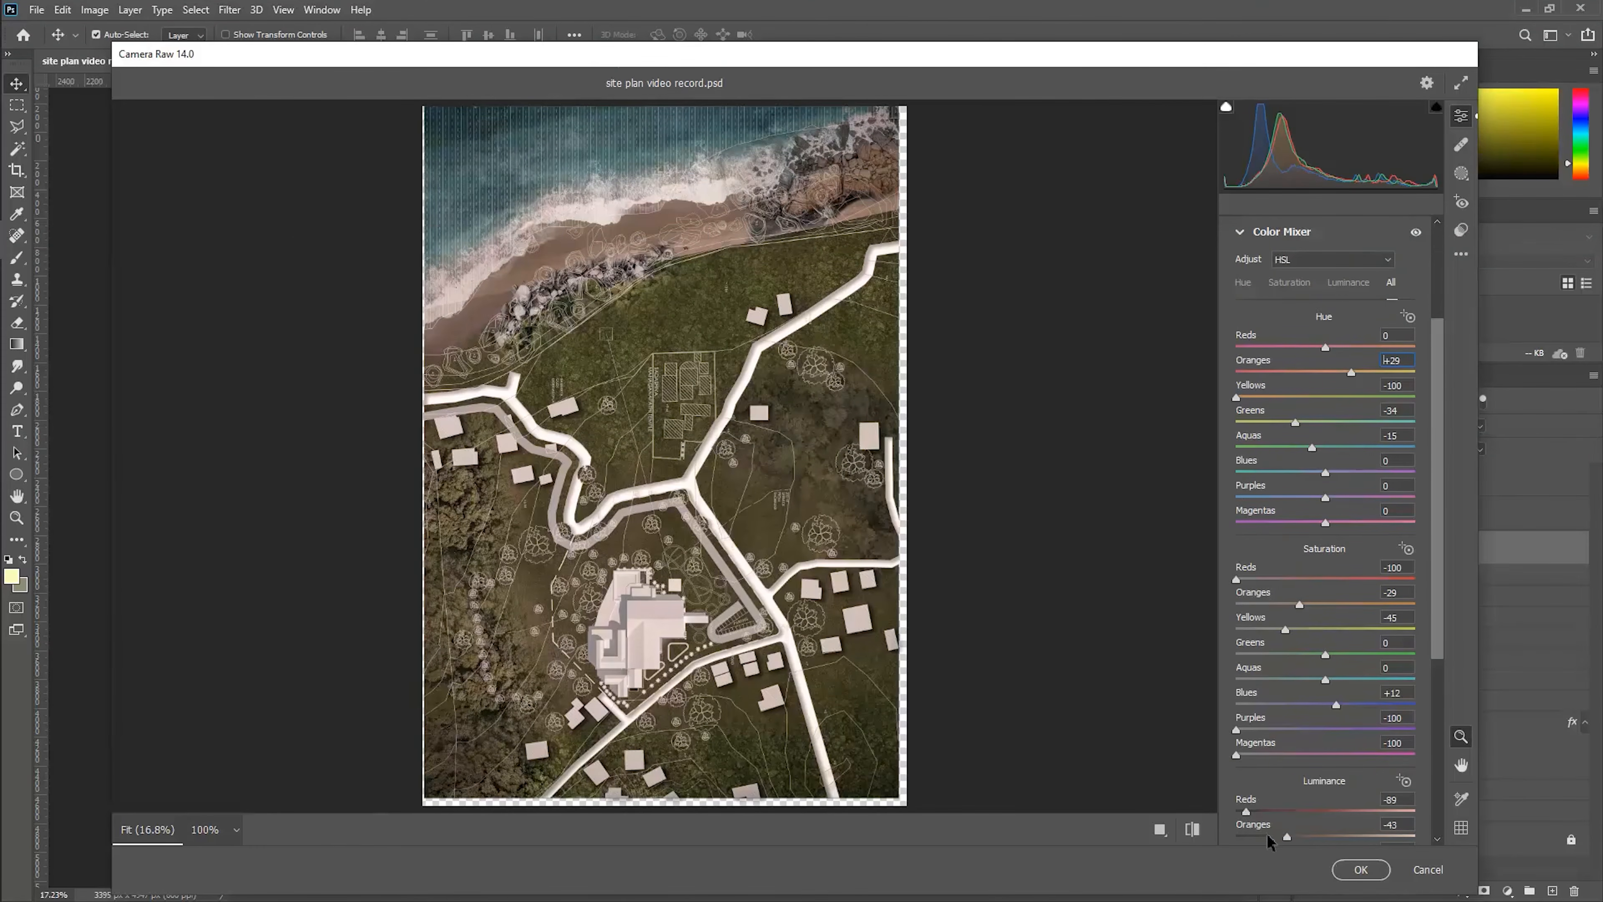
click(1351, 868)
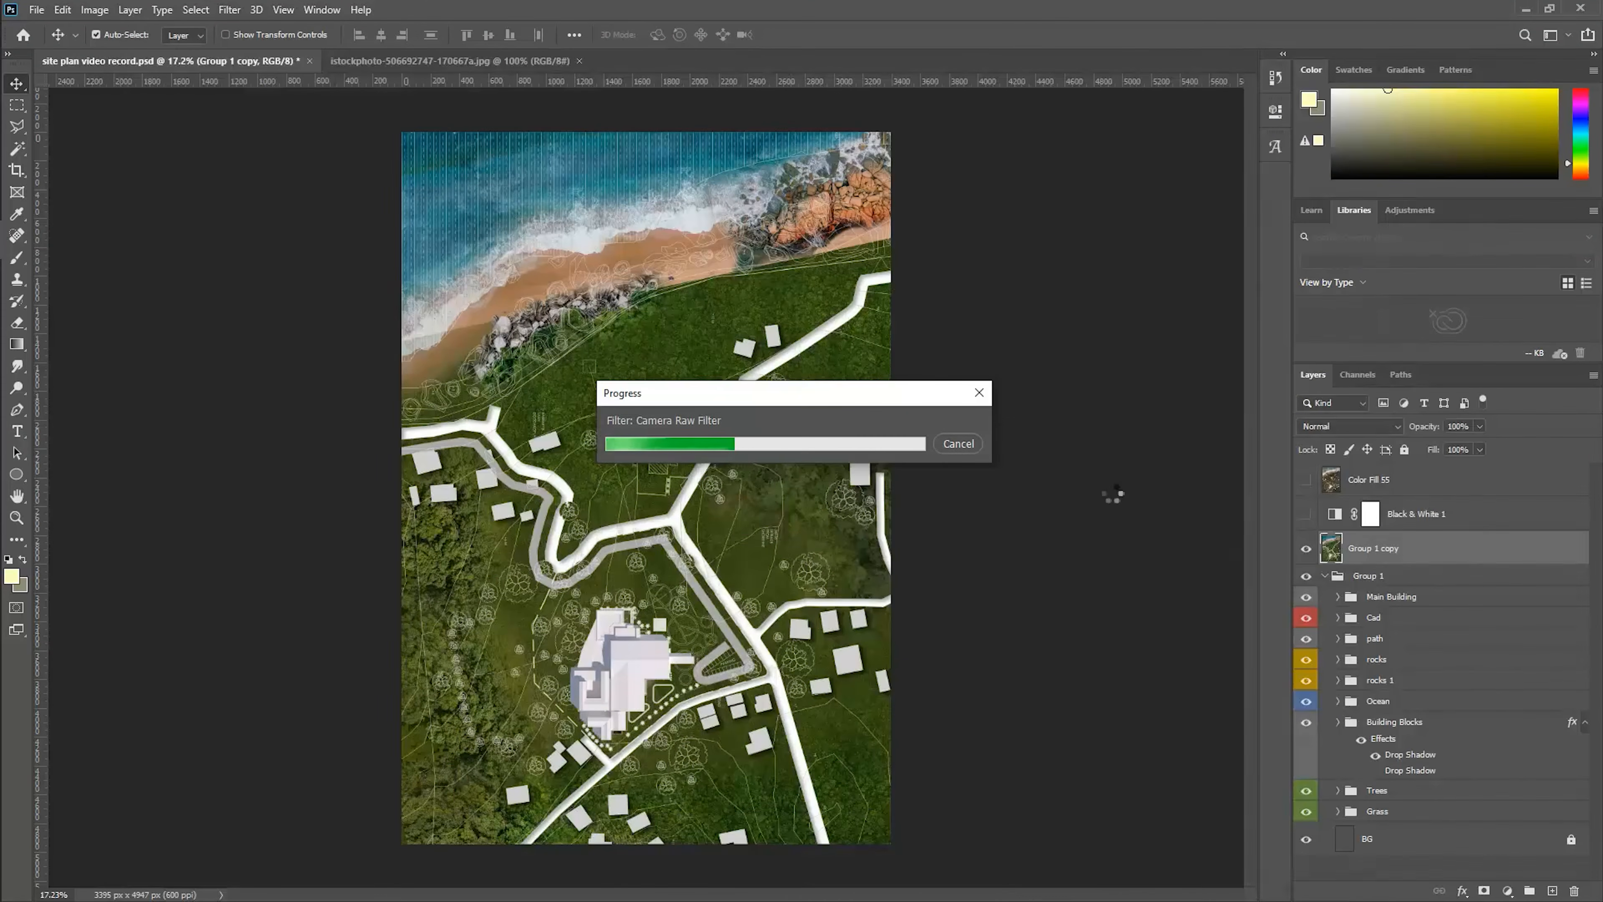